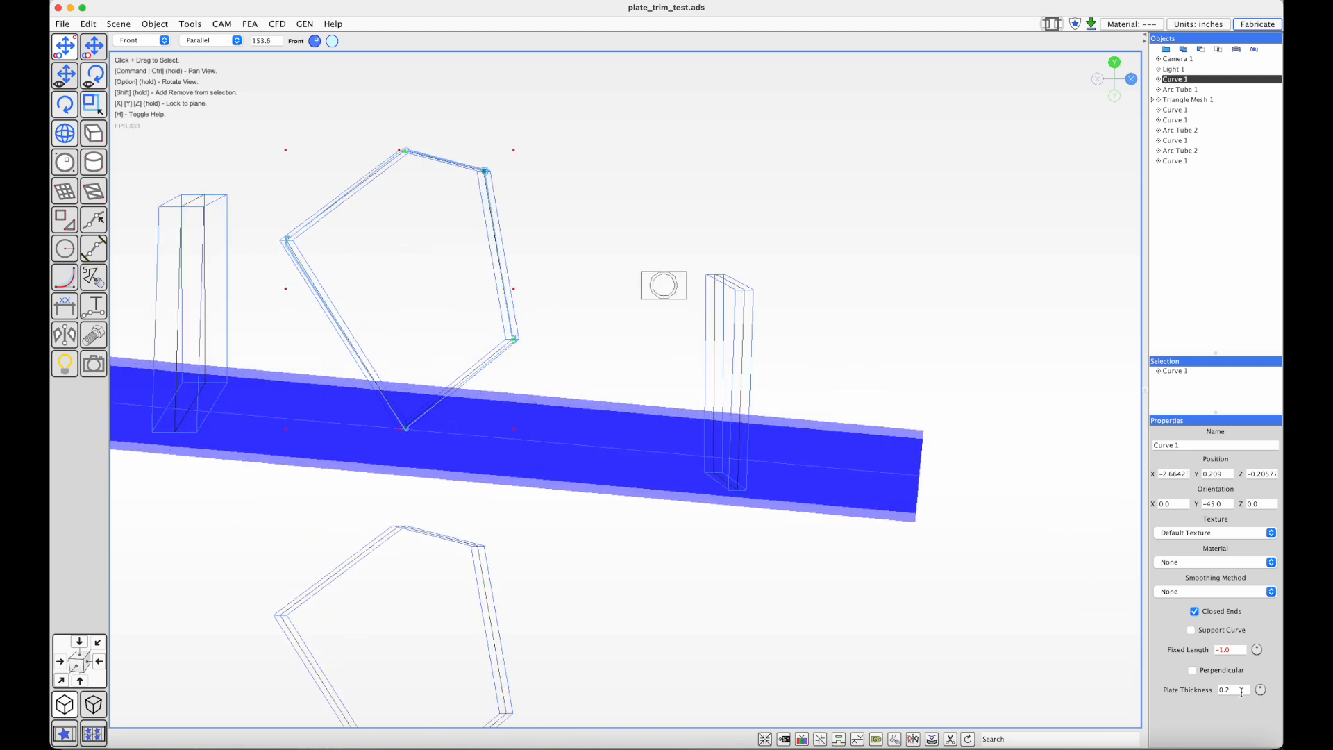
Trim the selected polygonal plate so that its lower corner fits the surface of the blue tube
{"action": "left_click_drag", "start_coordinate": [661, 406], "coordinate": [793, 476], "text": "super"}
{"action": "left_click_drag", "start_coordinate": [668, 475], "coordinate": [530, 443], "text": "alt"}
{"action": "left_click_drag", "start_coordinate": [715, 415], "coordinate": [544, 286], "text": "alt"}
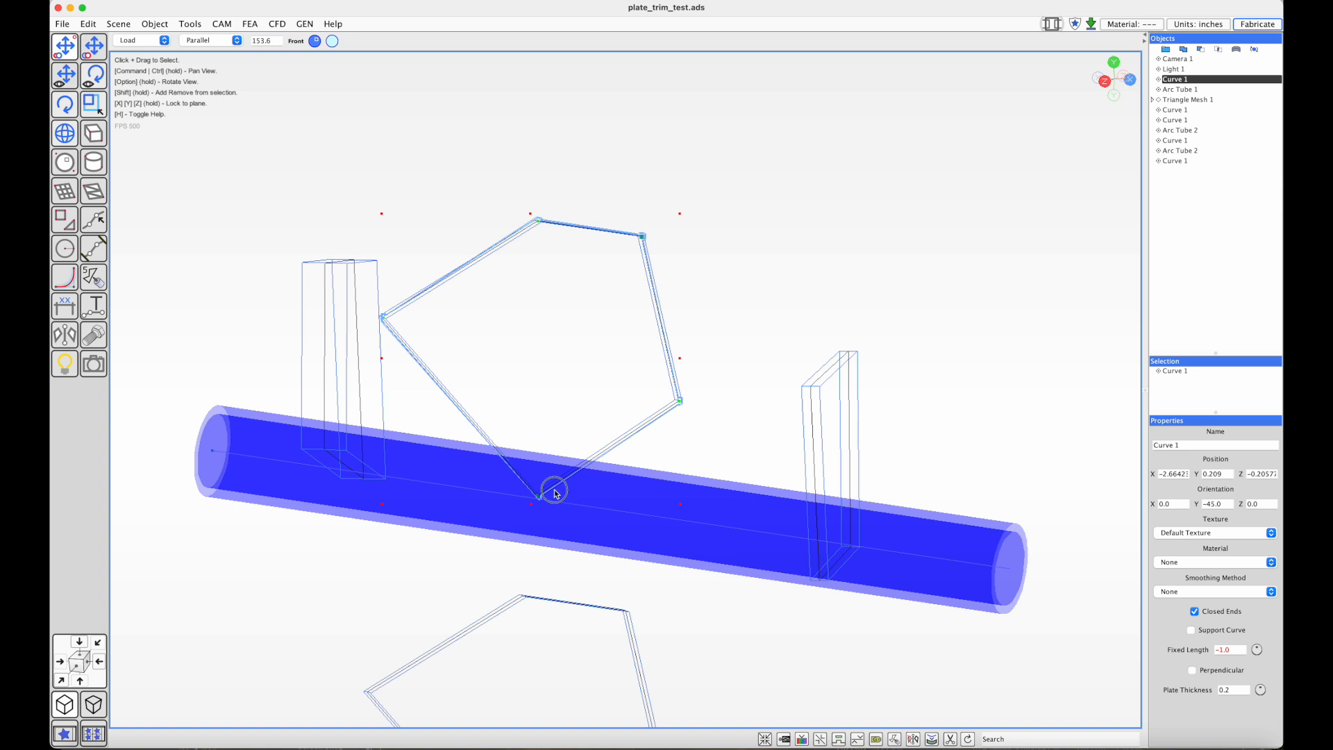
{"action": "left_click_drag", "start_coordinate": [544, 486], "coordinate": [587, 498], "text": "alt"}
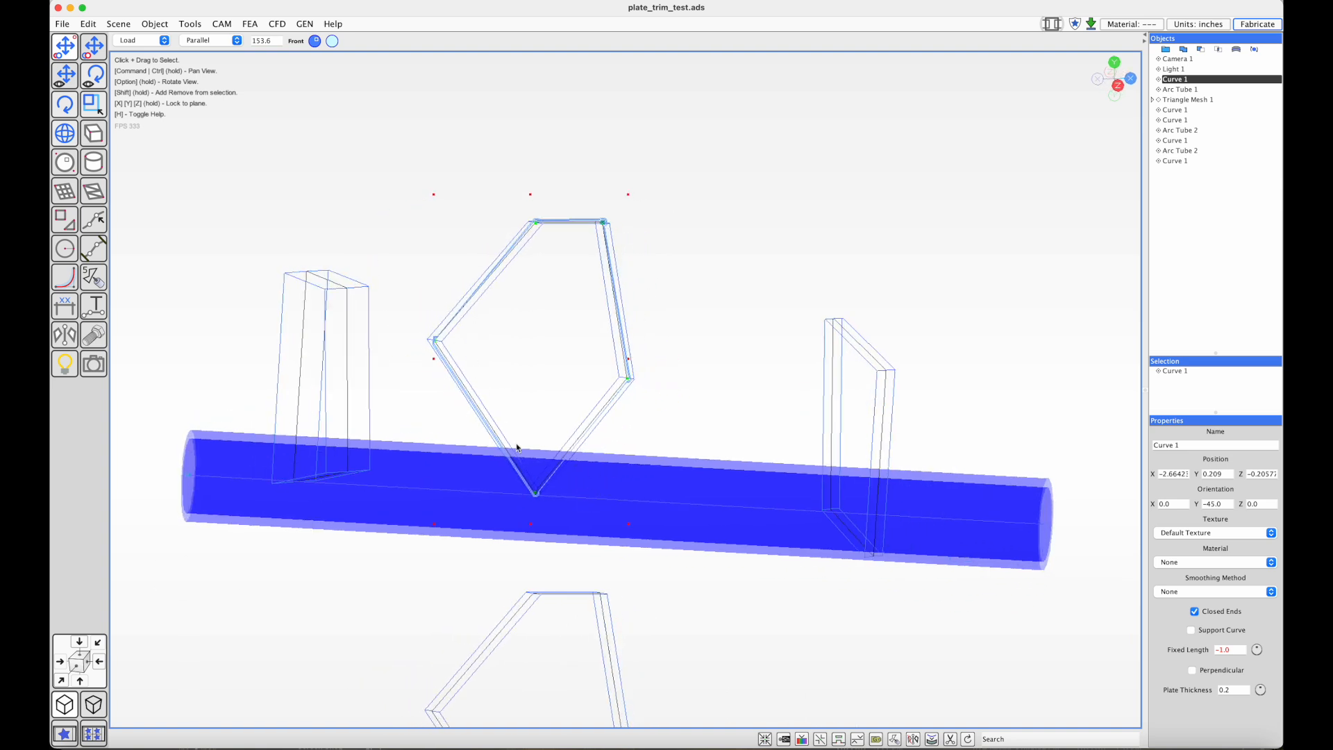
{"action": "left_click_drag", "start_coordinate": [634, 186], "coordinate": [654, 259], "text": "alt"}
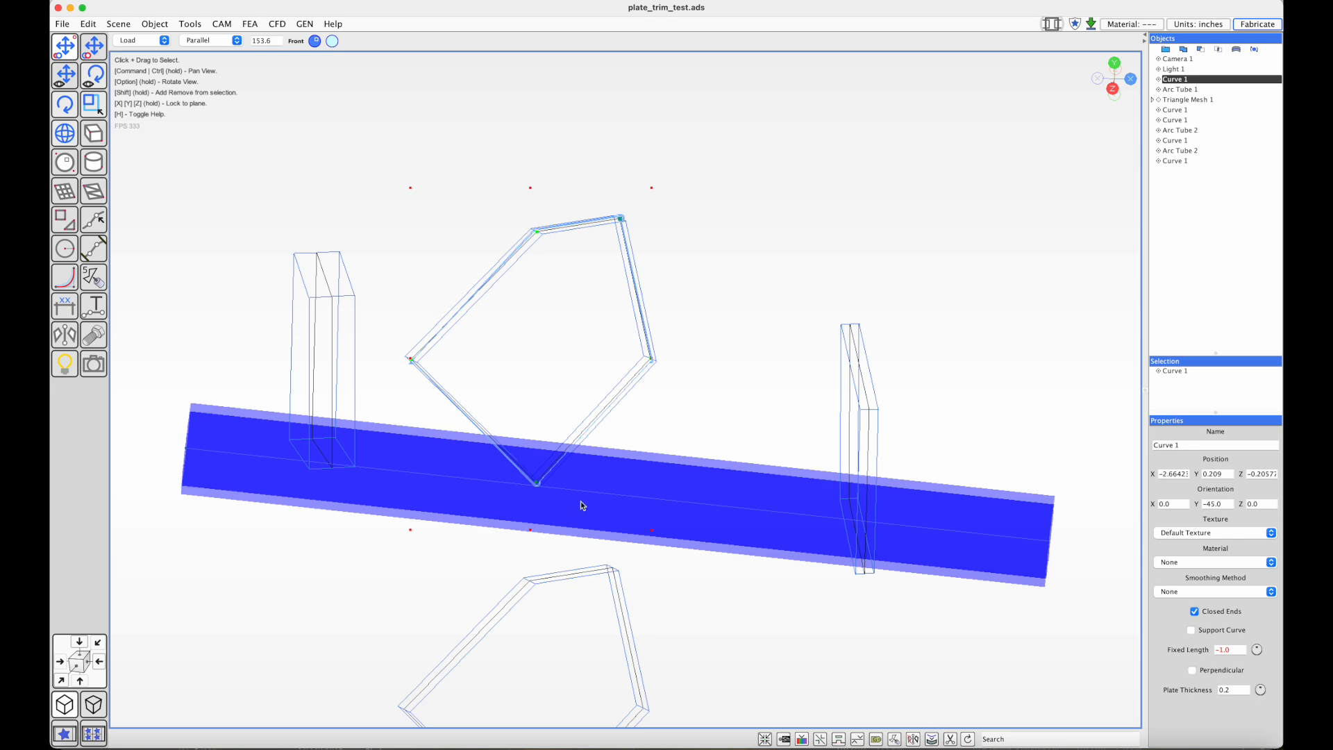
{"action": "left_click_drag", "start_coordinate": [728, 536], "coordinate": [900, 685], "text": "alt"}
{"action": "left_click", "coordinate": [951, 739]}
{"action": "left_click_drag", "start_coordinate": [762, 467], "coordinate": [643, 452], "text": "alt"}
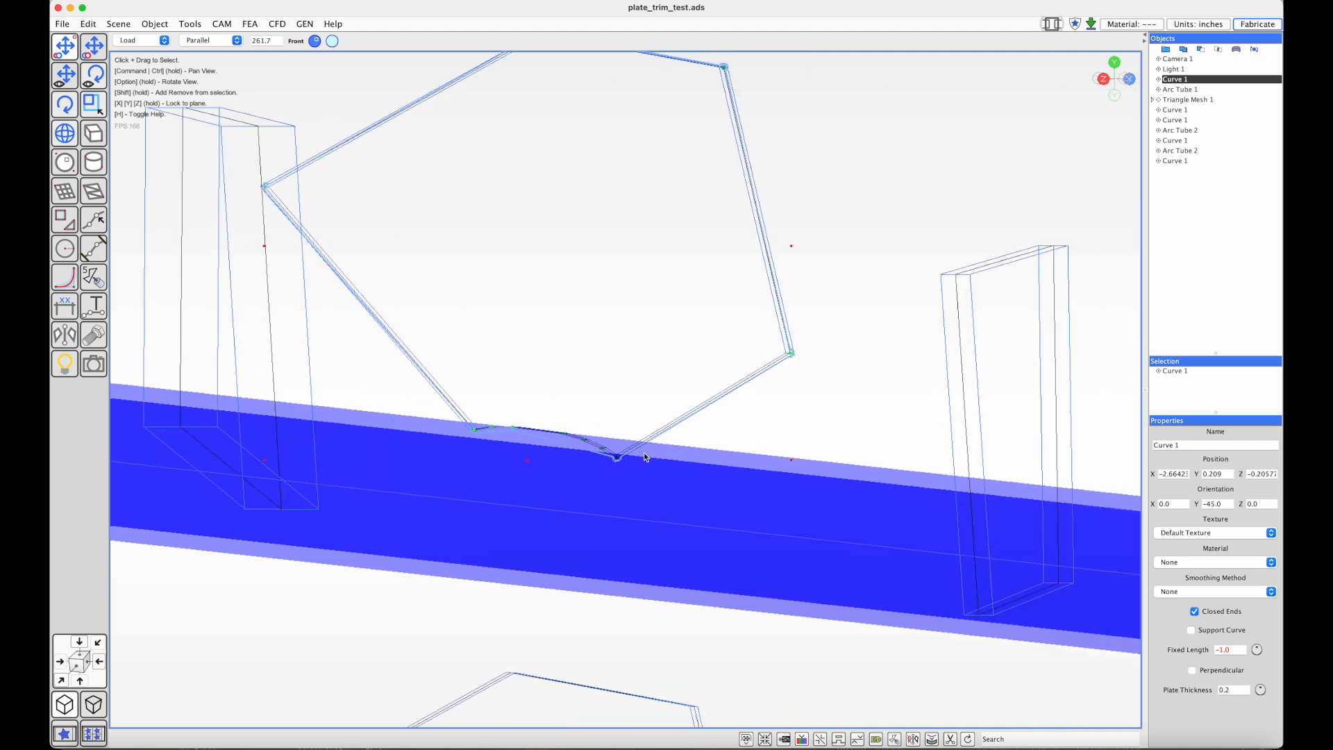
{"action": "scroll", "coordinate": [767, 469], "scroll_direction": "down", "scroll_amount": 5}
Trim the plates overlapping the tubes in tube_bend_marker.ads to the tube surfaces
{"action": "left_click", "coordinate": [408, 349]}
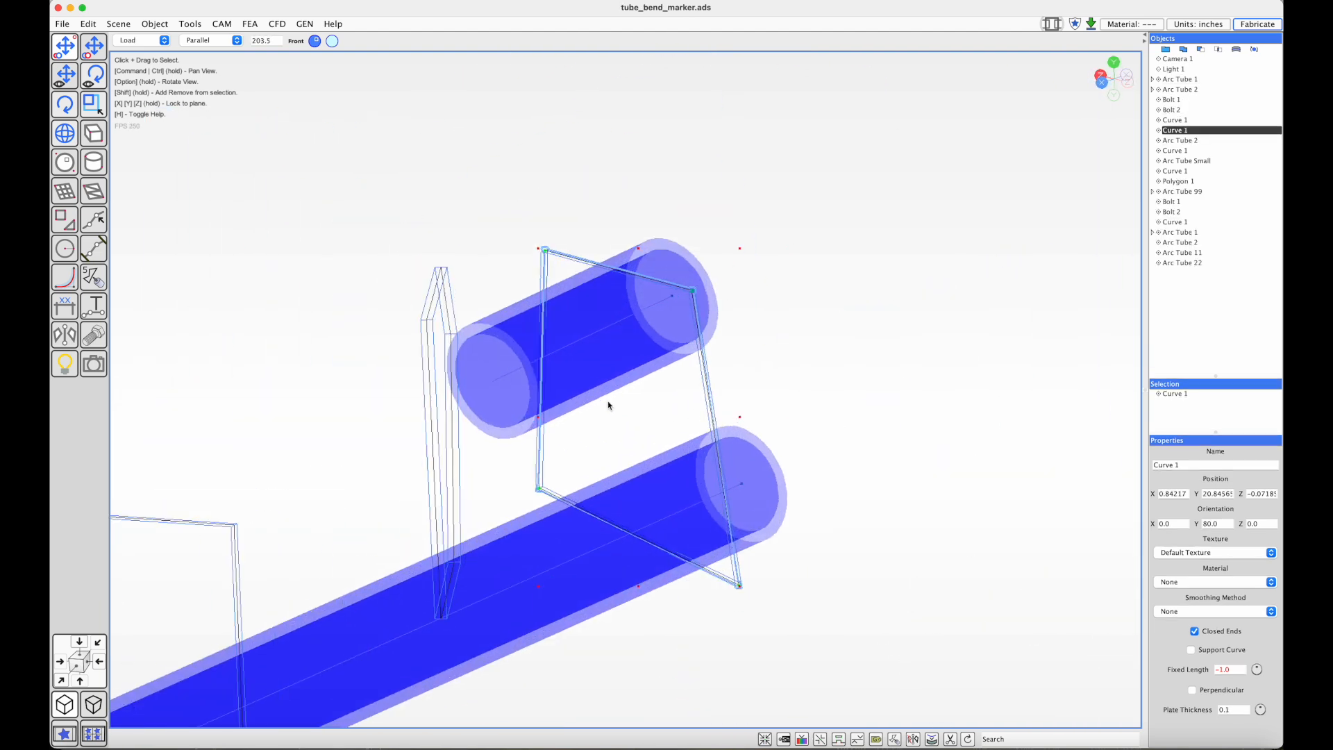
{"action": "left_click_drag", "start_coordinate": [608, 404], "coordinate": [792, 525], "text": "alt"}
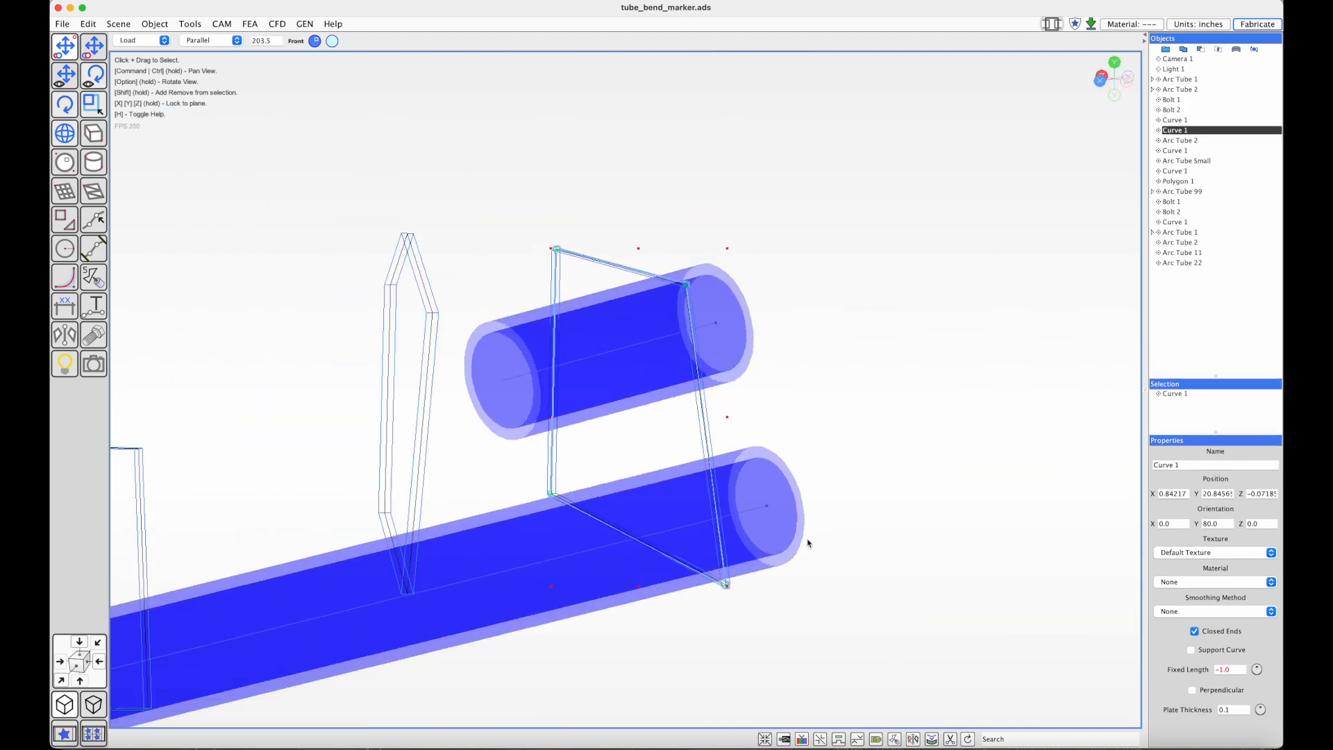
{"action": "left_click", "coordinate": [949, 738]}
{"action": "mouse_move", "coordinate": [857, 509]}
{"action": "left_mouse_down", "text": "alt"}
{"action": "mouse_move", "coordinate": [739, 507]}
{"action": "mouse_move", "coordinate": [854, 510]}
{"action": "left_mouse_up", "text": "alt"}
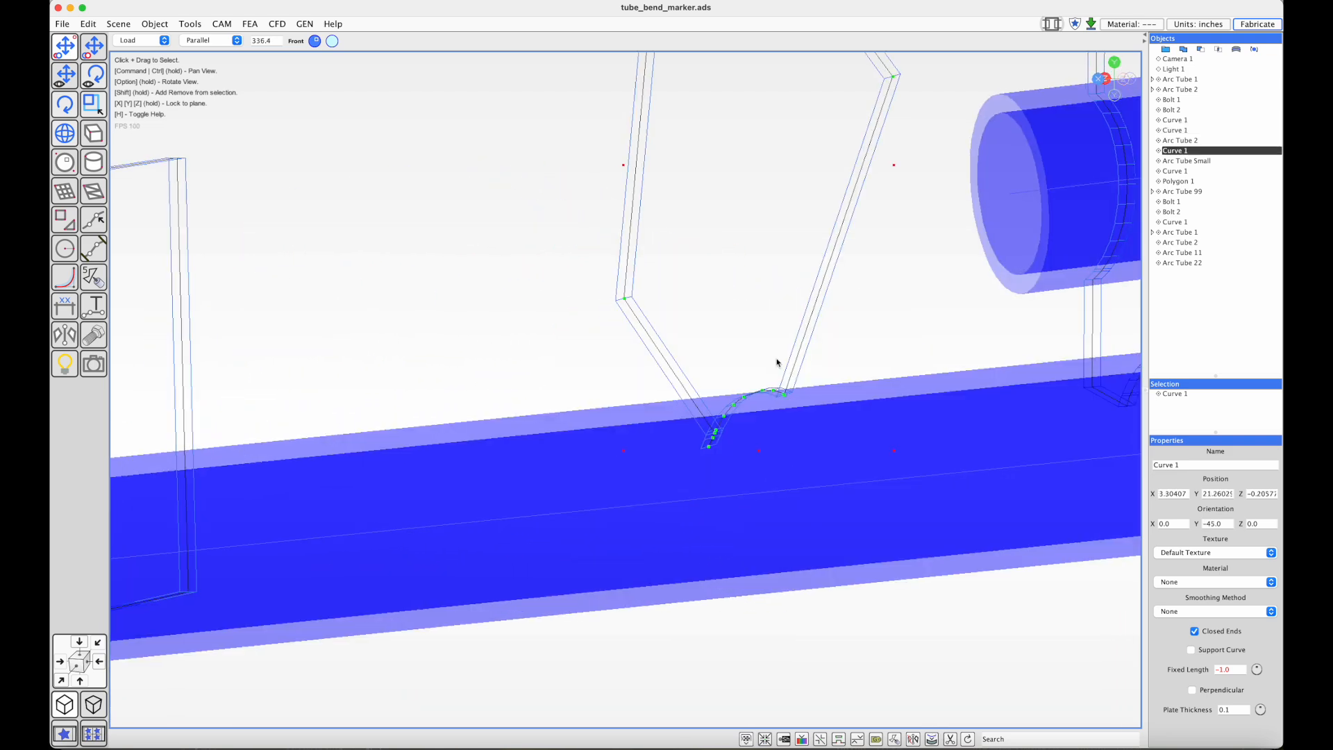
{"action": "left_click_drag", "start_coordinate": [718, 441], "coordinate": [667, 455], "text": "alt"}
{"action": "left_click_drag", "start_coordinate": [762, 415], "coordinate": [776, 387], "text": "alt"}
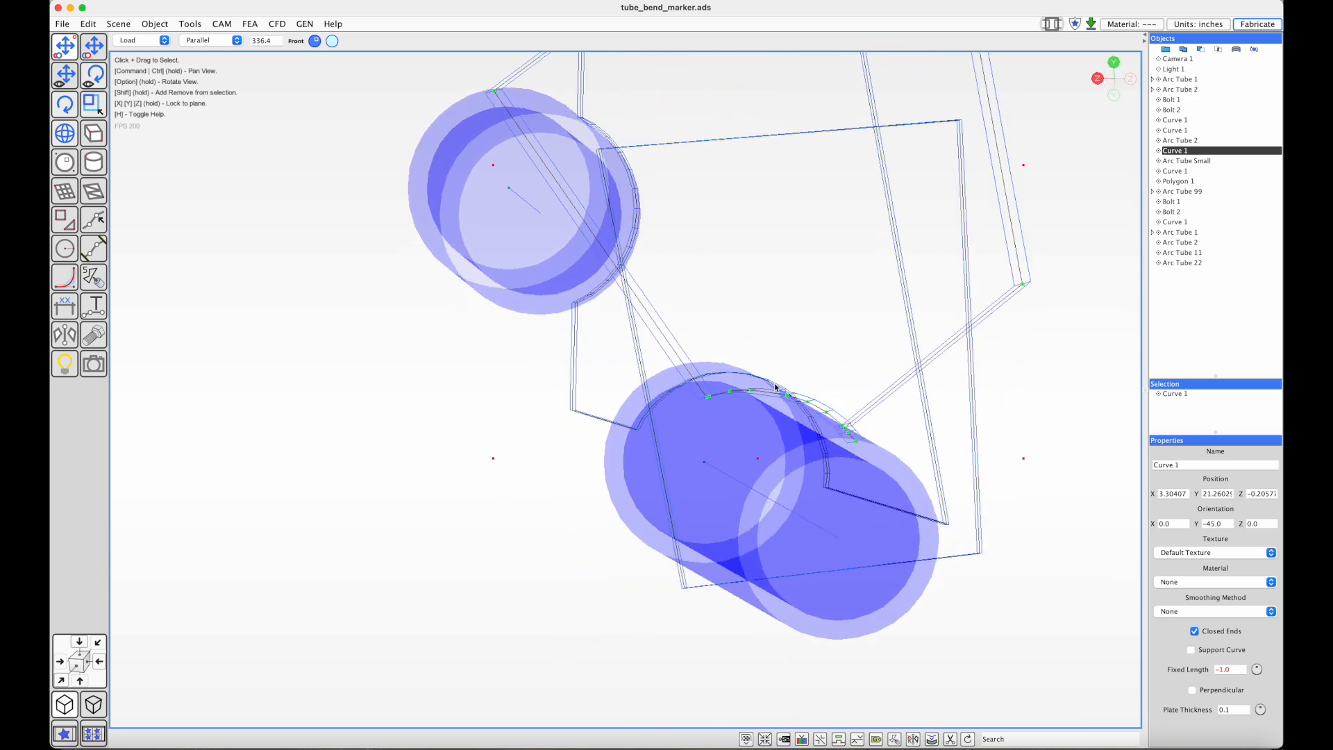
{"action": "left_click_drag", "start_coordinate": [817, 436], "coordinate": [940, 435], "text": "alt"}
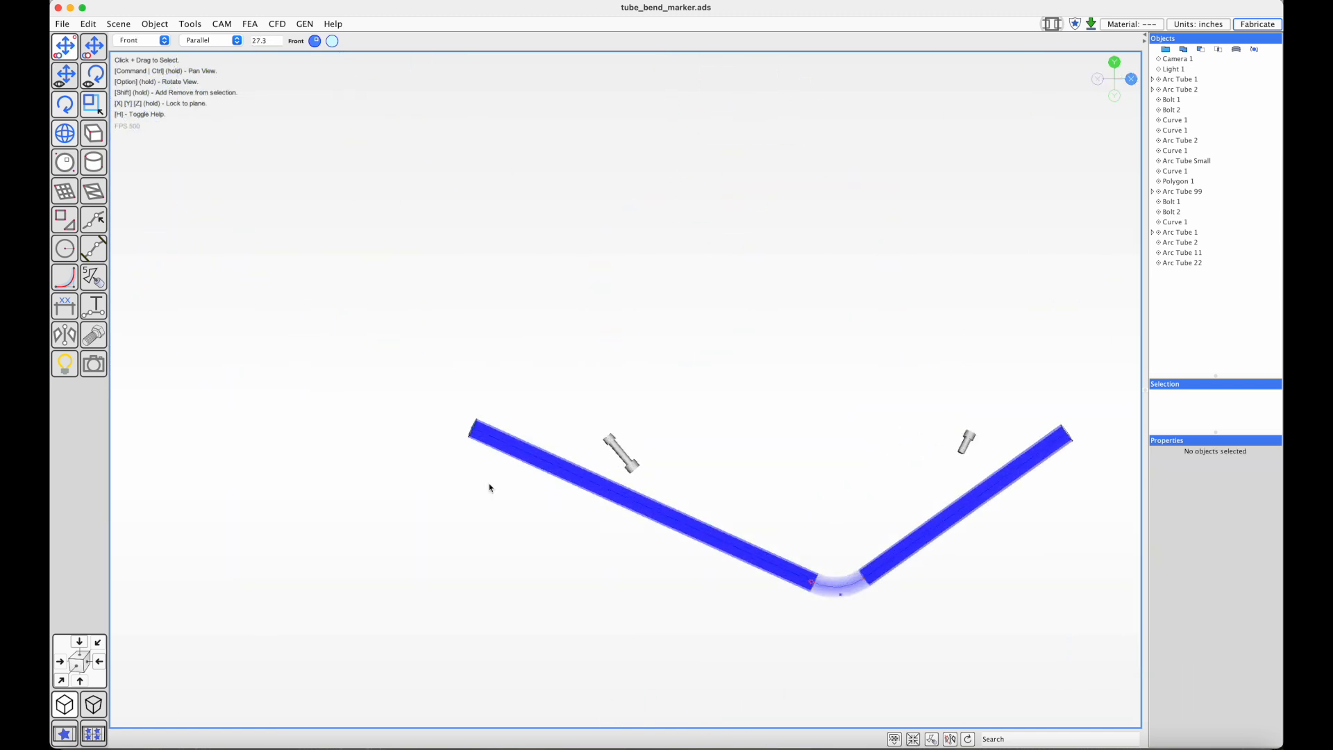
Create 0.1-inch-thick mounting plates between the double-ended bolt and the bent tube
{"action": "left_click_drag", "start_coordinate": [489, 484], "coordinate": [490, 391], "text": "super"}
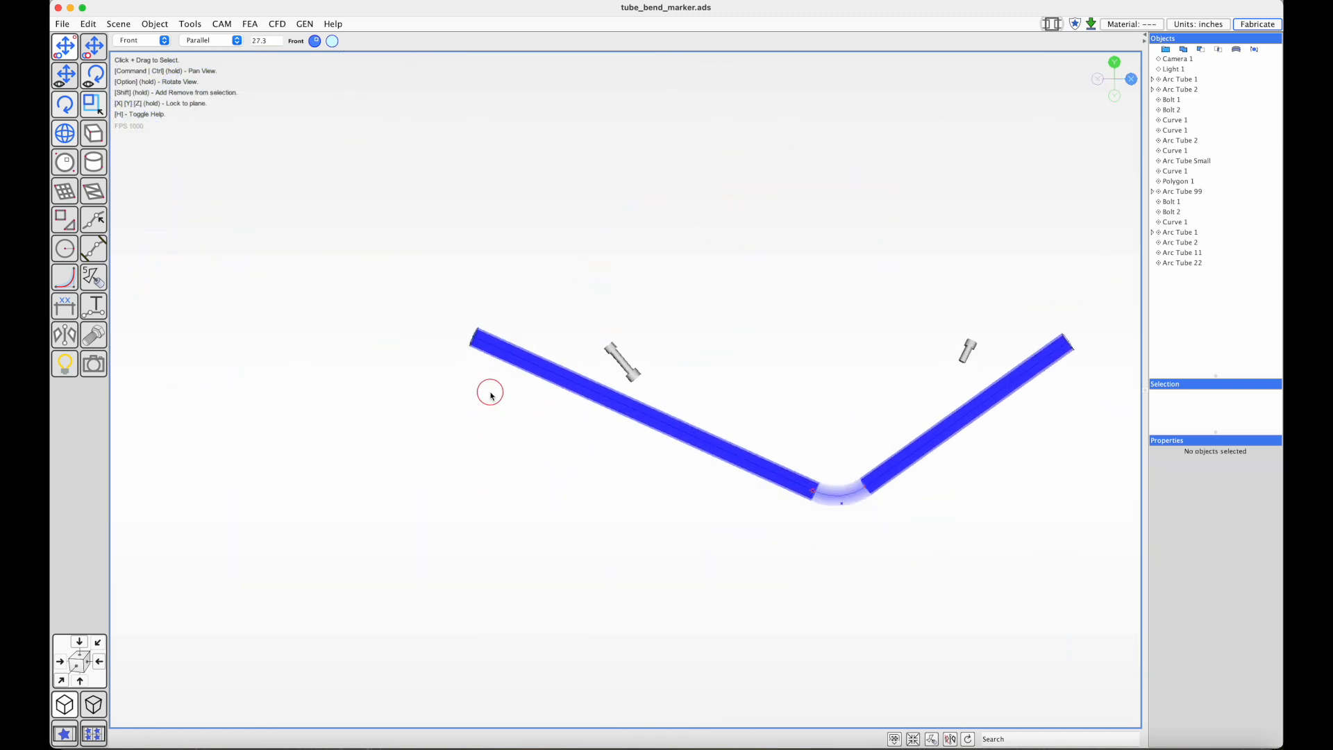
{"action": "left_click", "coordinate": [623, 362]}
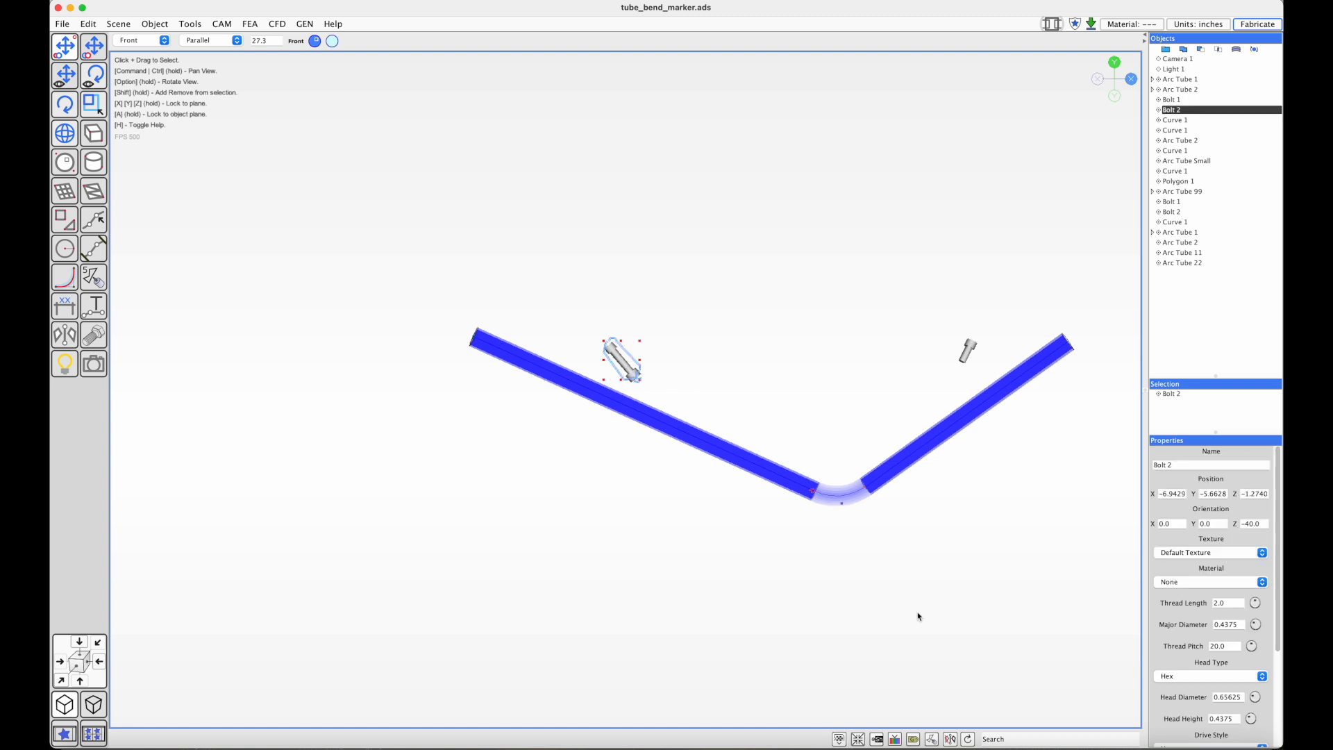
{"action": "left_click", "coordinate": [719, 453], "text": "shift"}
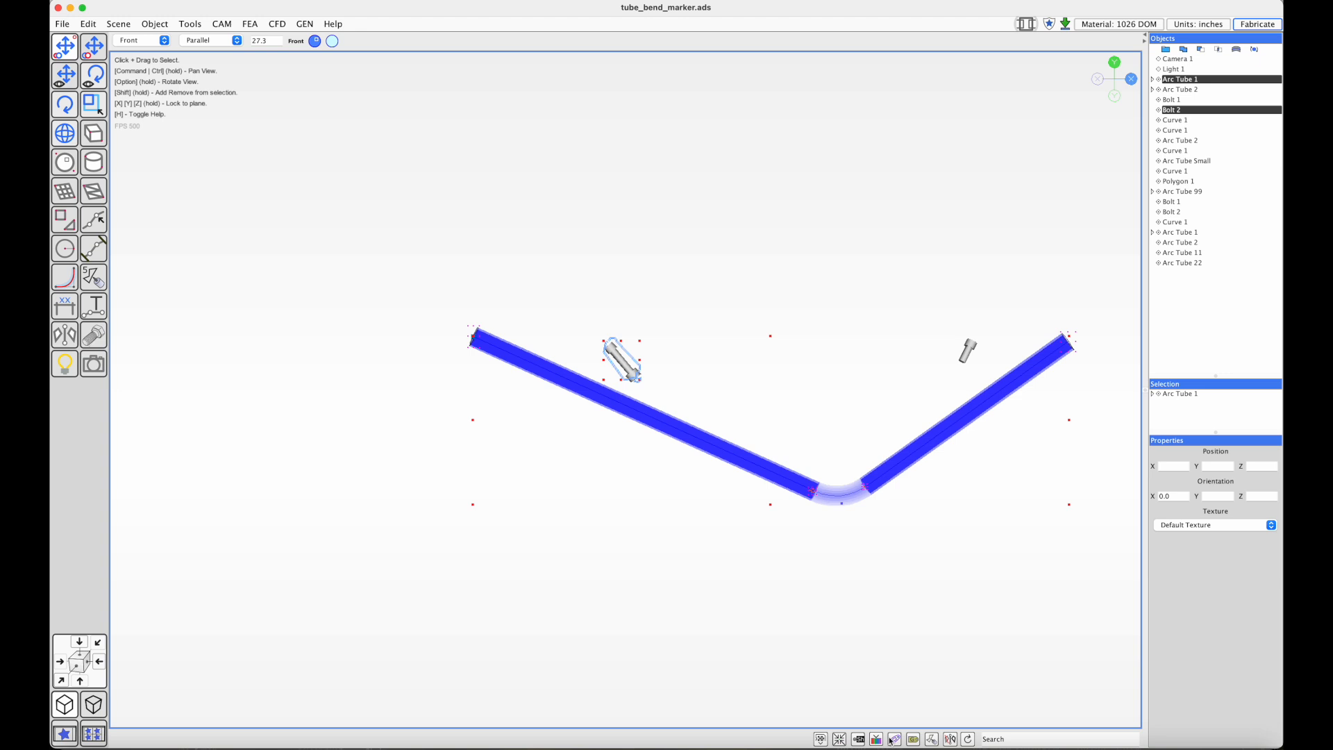
{"action": "left_click_drag", "start_coordinate": [765, 535], "coordinate": [672, 554], "text": "alt"}
{"action": "left_click_drag", "start_coordinate": [775, 412], "coordinate": [661, 554], "text": "super"}
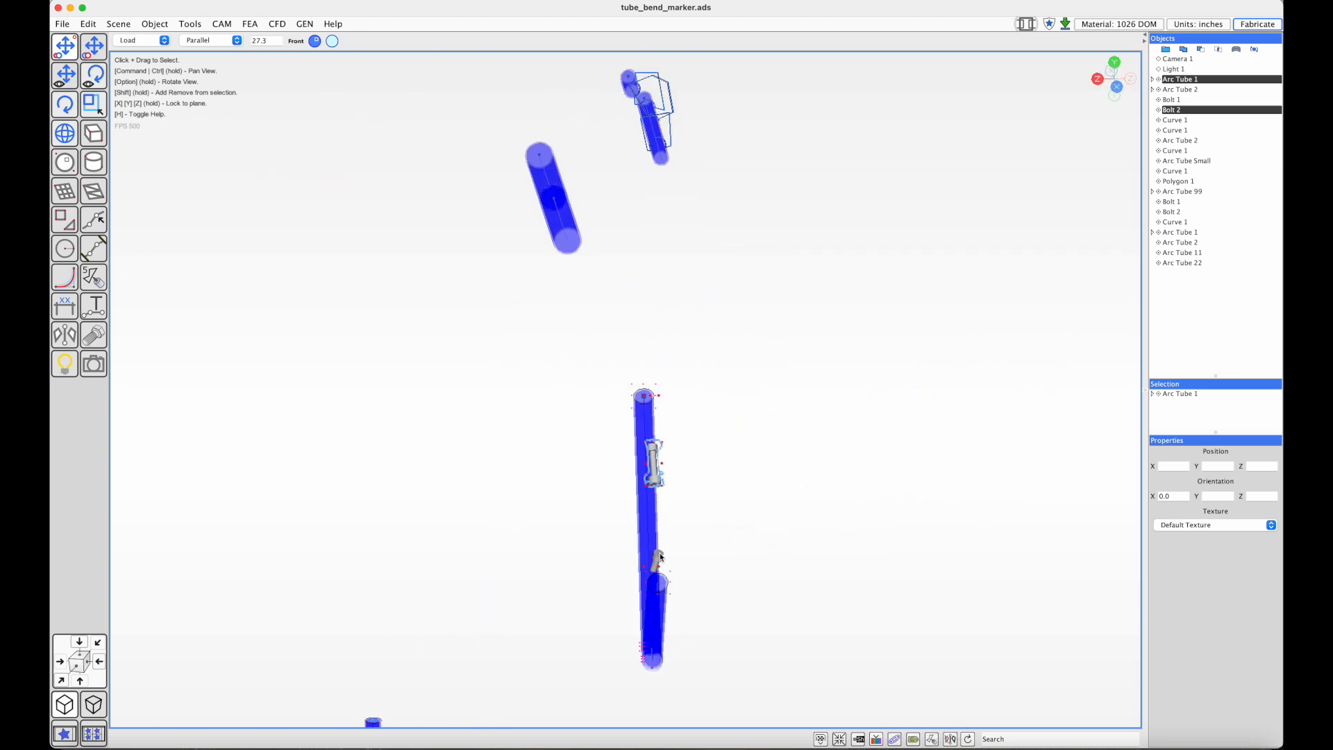
{"action": "scroll", "coordinate": [660, 554], "scroll_direction": "up", "scroll_amount": 8}
{"action": "left_click_drag", "start_coordinate": [639, 456], "coordinate": [774, 430], "text": "alt"}
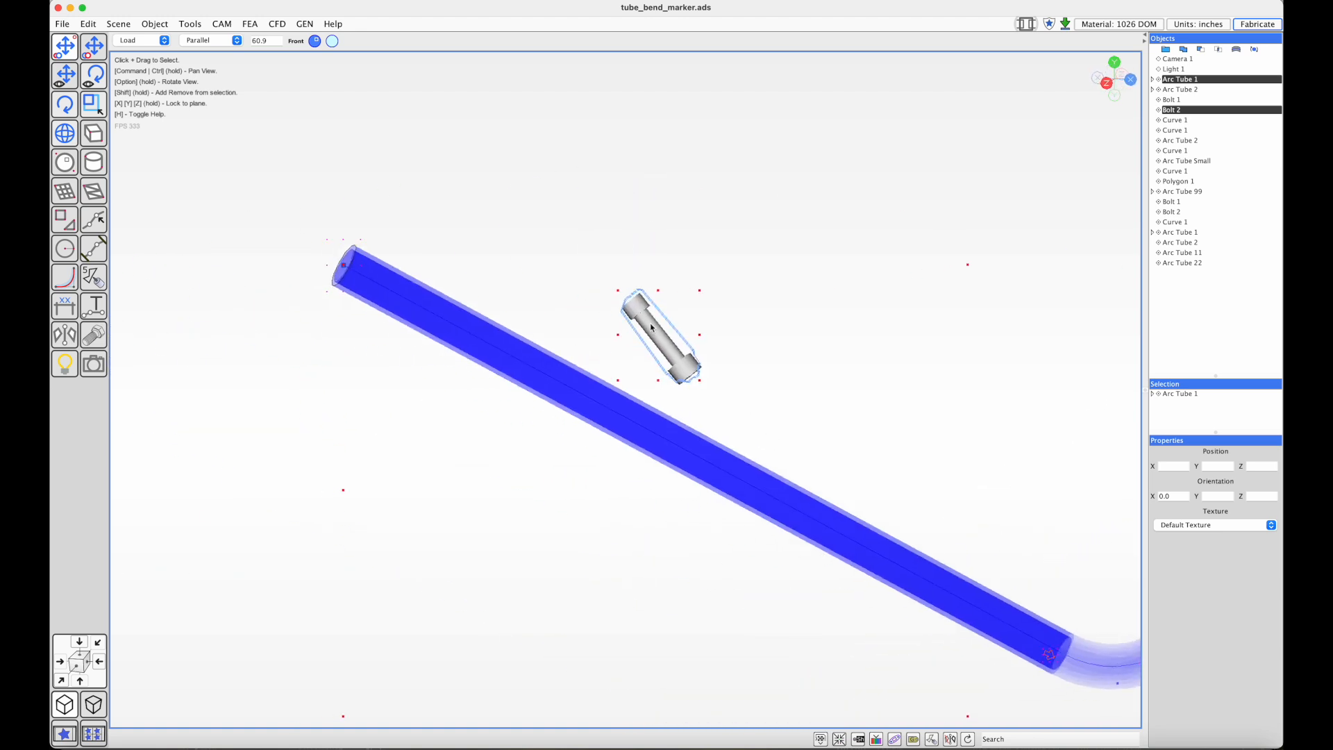
{"action": "left_click", "coordinate": [895, 740]}
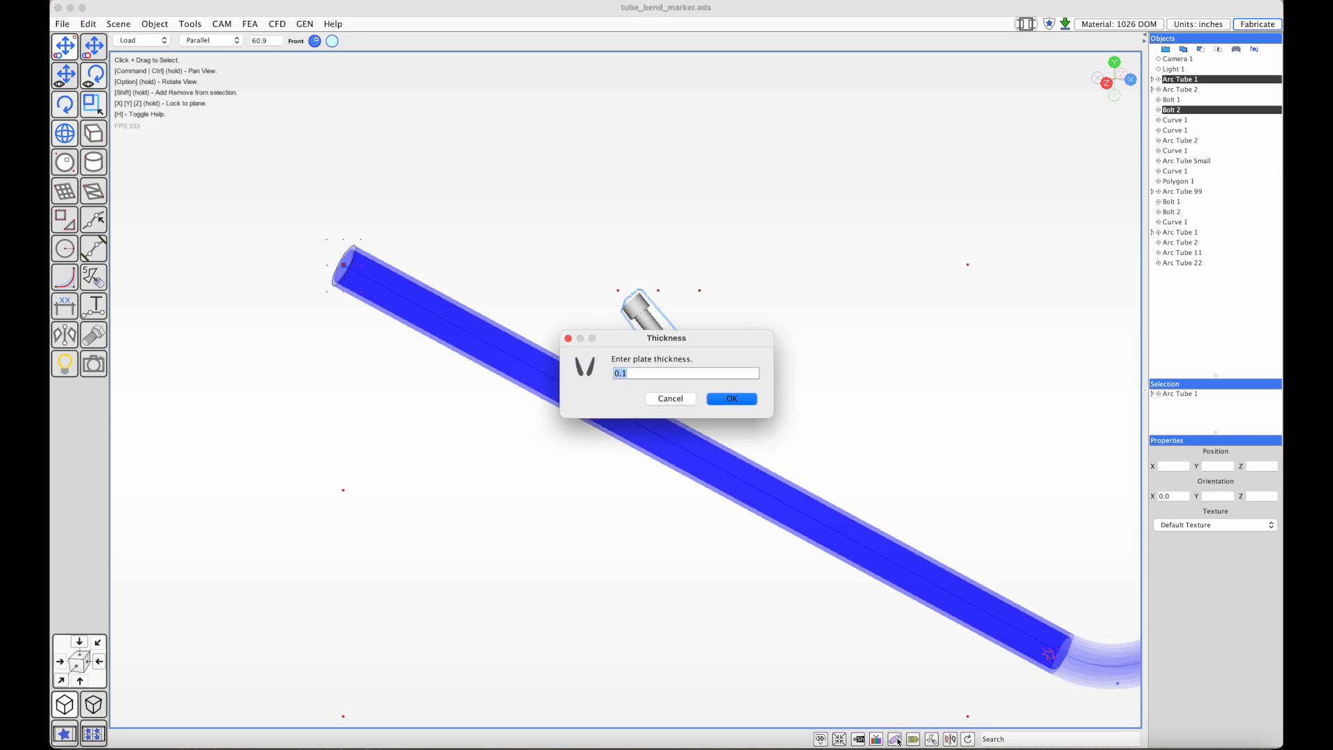
{"action": "left_click", "coordinate": [734, 398]}
{"action": "left_click_drag", "start_coordinate": [555, 511], "coordinate": [579, 454], "text": "alt"}
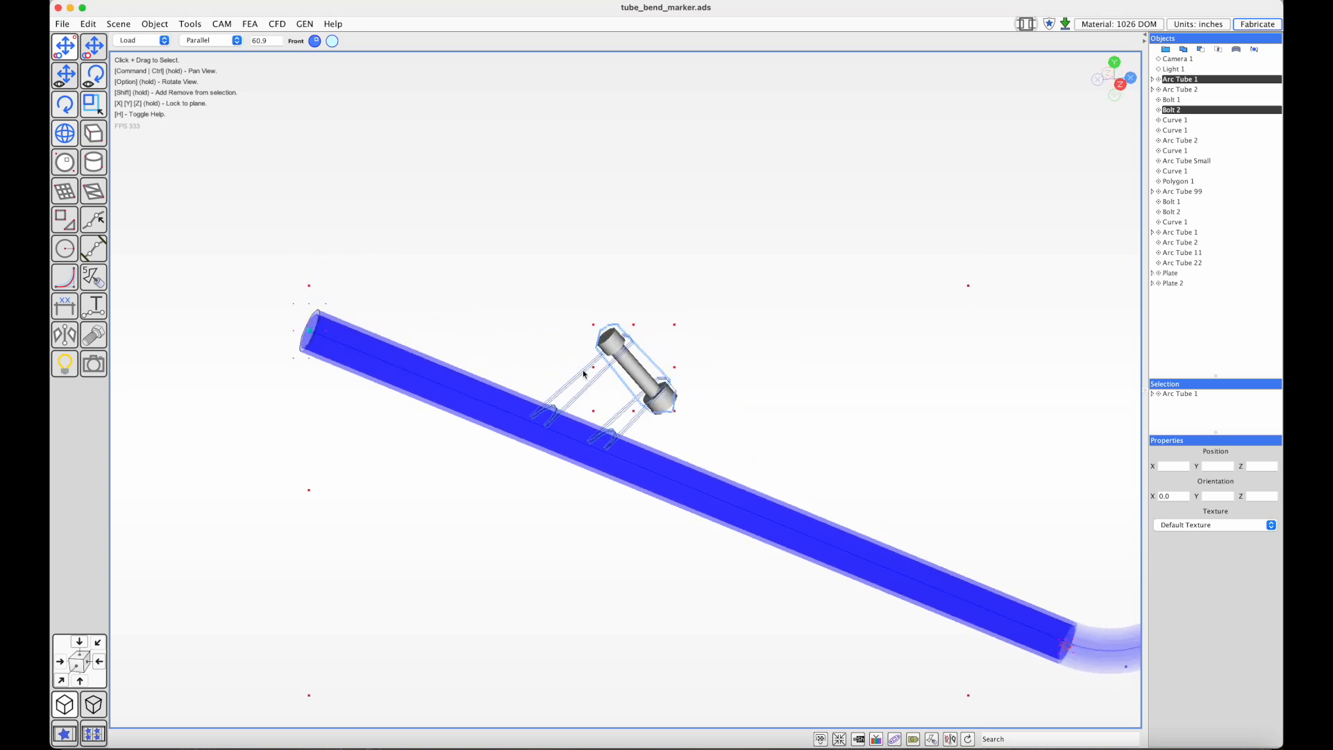
Examine how the new mounting plates join the bolt to the bent tube from several angles
{"action": "left_click", "coordinate": [570, 387]}
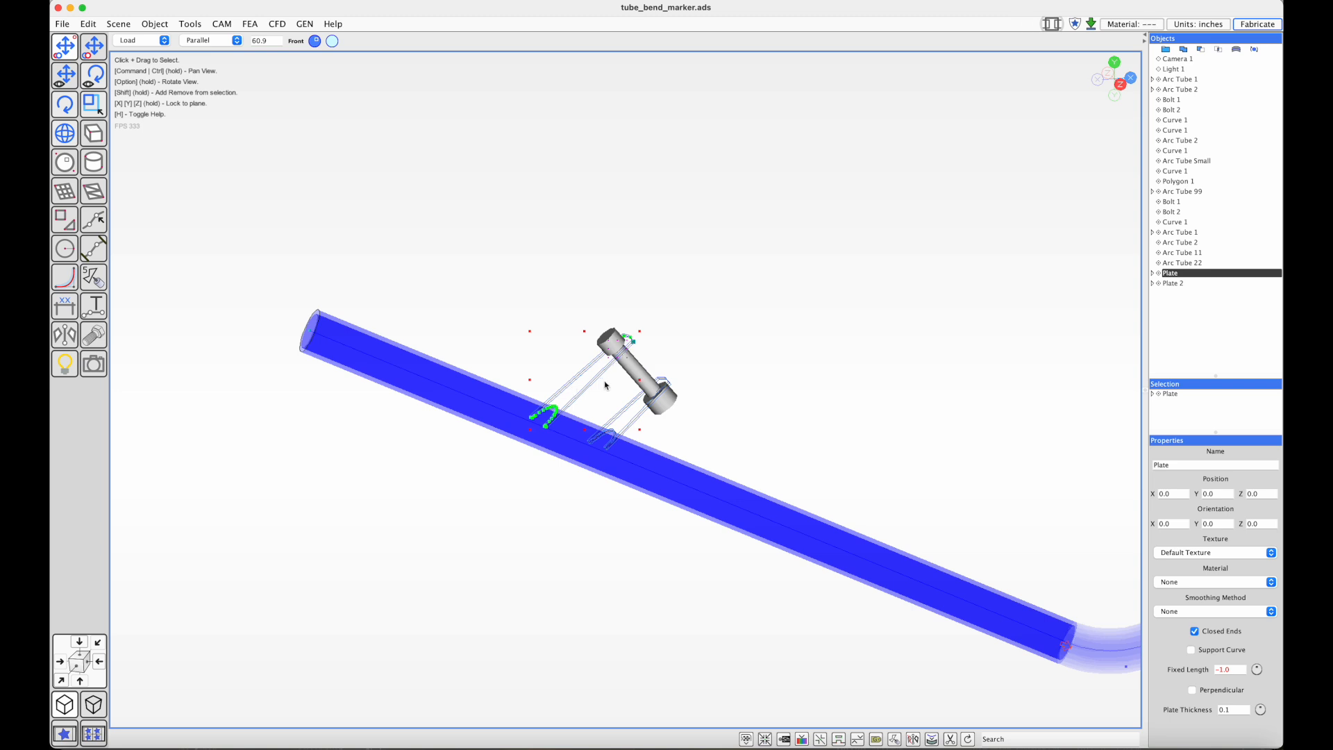
{"action": "mouse_move", "coordinate": [638, 431]}
{"action": "left_mouse_down", "text": "alt"}
{"action": "mouse_move", "coordinate": [616, 429]}
{"action": "mouse_move", "coordinate": [633, 453]}
{"action": "left_mouse_up", "text": "alt"}
{"action": "scroll", "coordinate": [616, 428], "scroll_direction": "up", "scroll_amount": 10}
{"action": "scroll", "coordinate": [581, 505], "scroll_direction": "down", "scroll_amount": 7}
{"action": "left_click_drag", "start_coordinate": [580, 505], "coordinate": [539, 503], "text": "alt"}
{"action": "scroll", "coordinate": [544, 509], "scroll_direction": "down", "scroll_amount": 5}
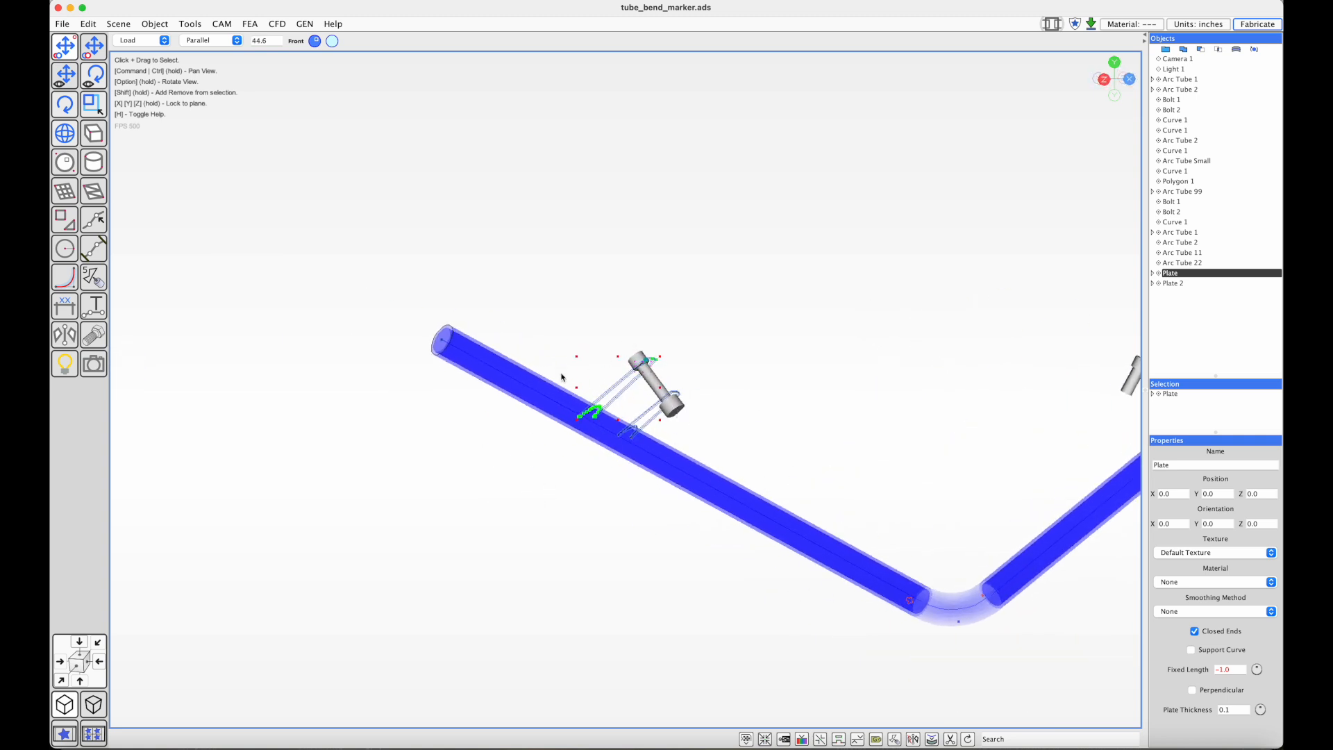
{"action": "left_click_drag", "start_coordinate": [669, 405], "coordinate": [488, 409], "text": "ctrl"}
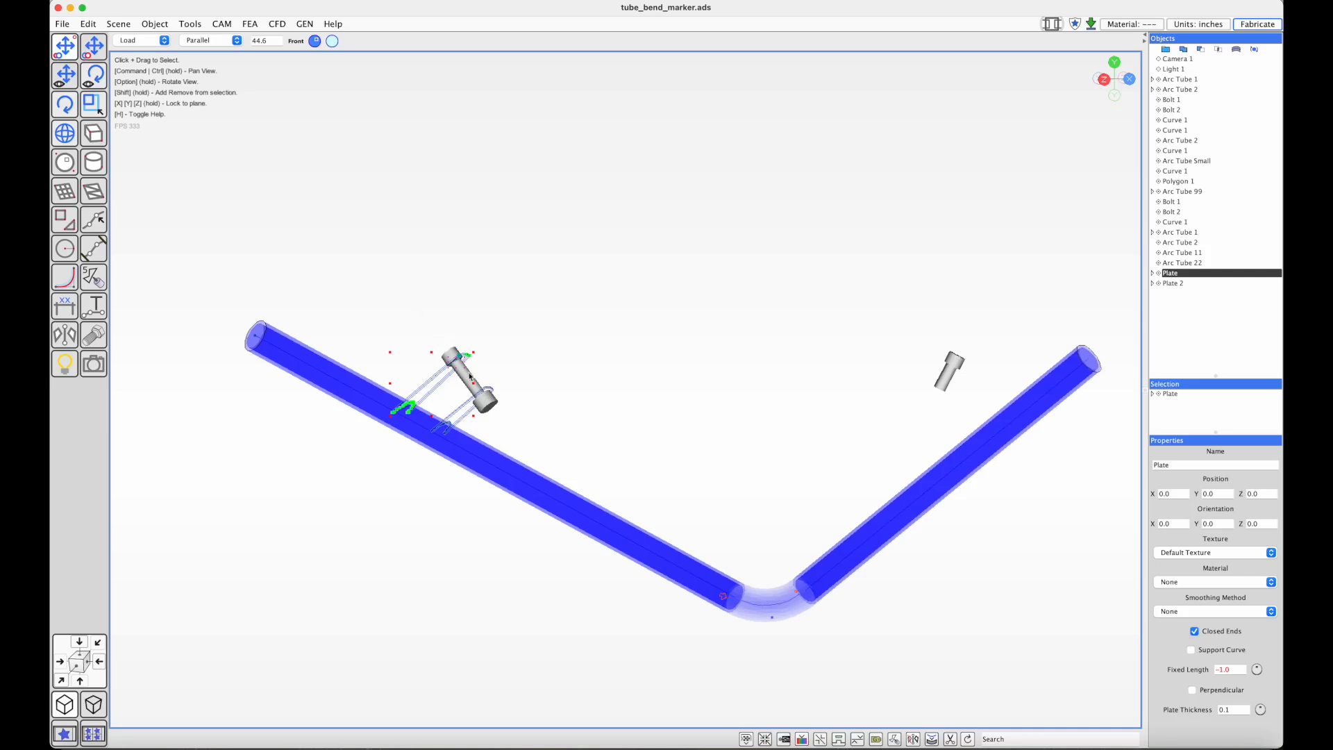
{"action": "left_click_drag", "start_coordinate": [460, 361], "coordinate": [417, 417], "text": "alt"}
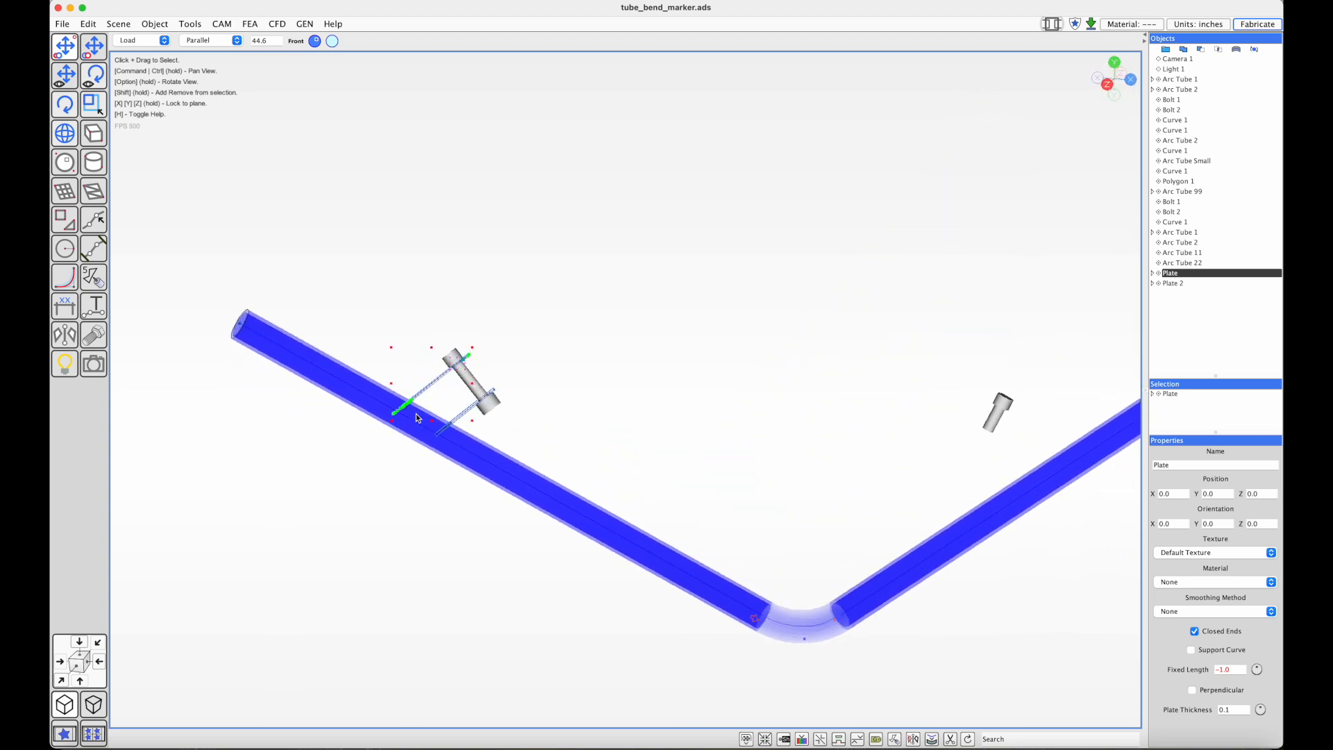
{"action": "left_click", "coordinate": [408, 239]}
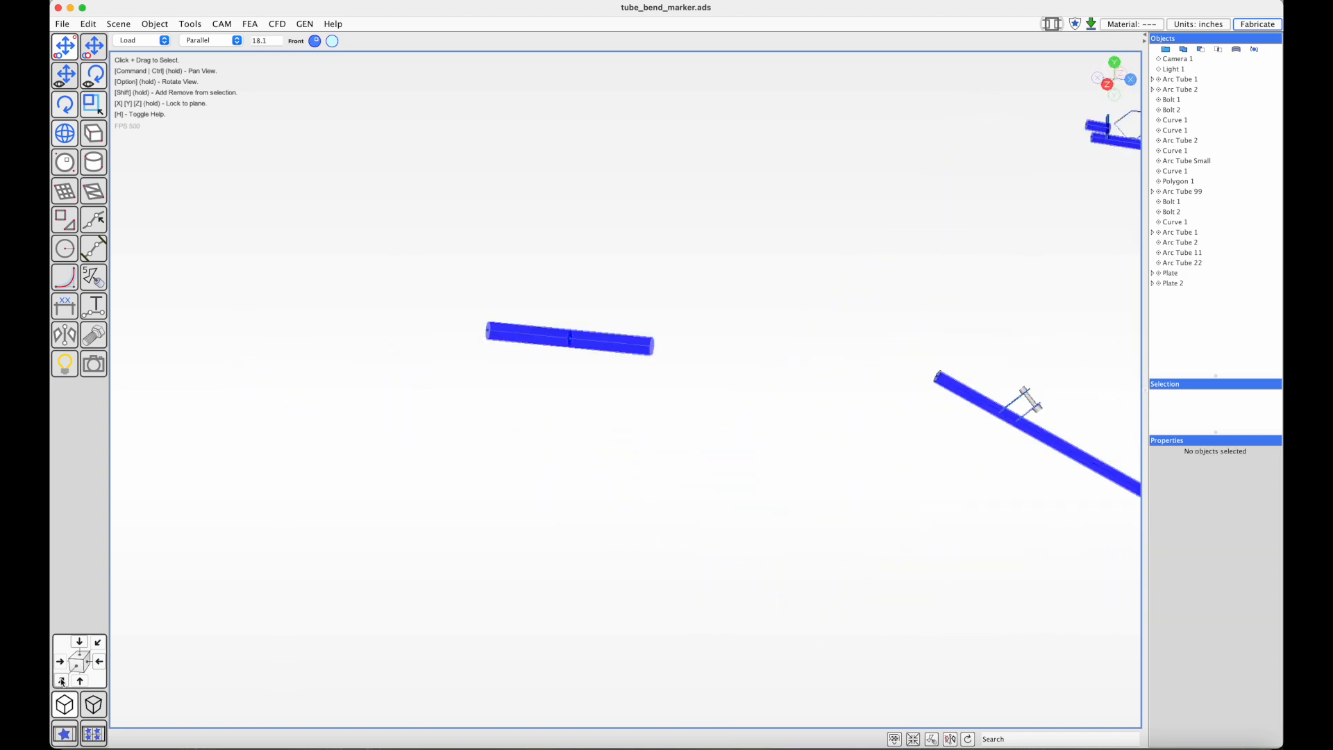
Select both straight tubes lying end to end, Arc Tube 11 and Arc Tube 22
{"action": "left_click", "coordinate": [61, 682]}
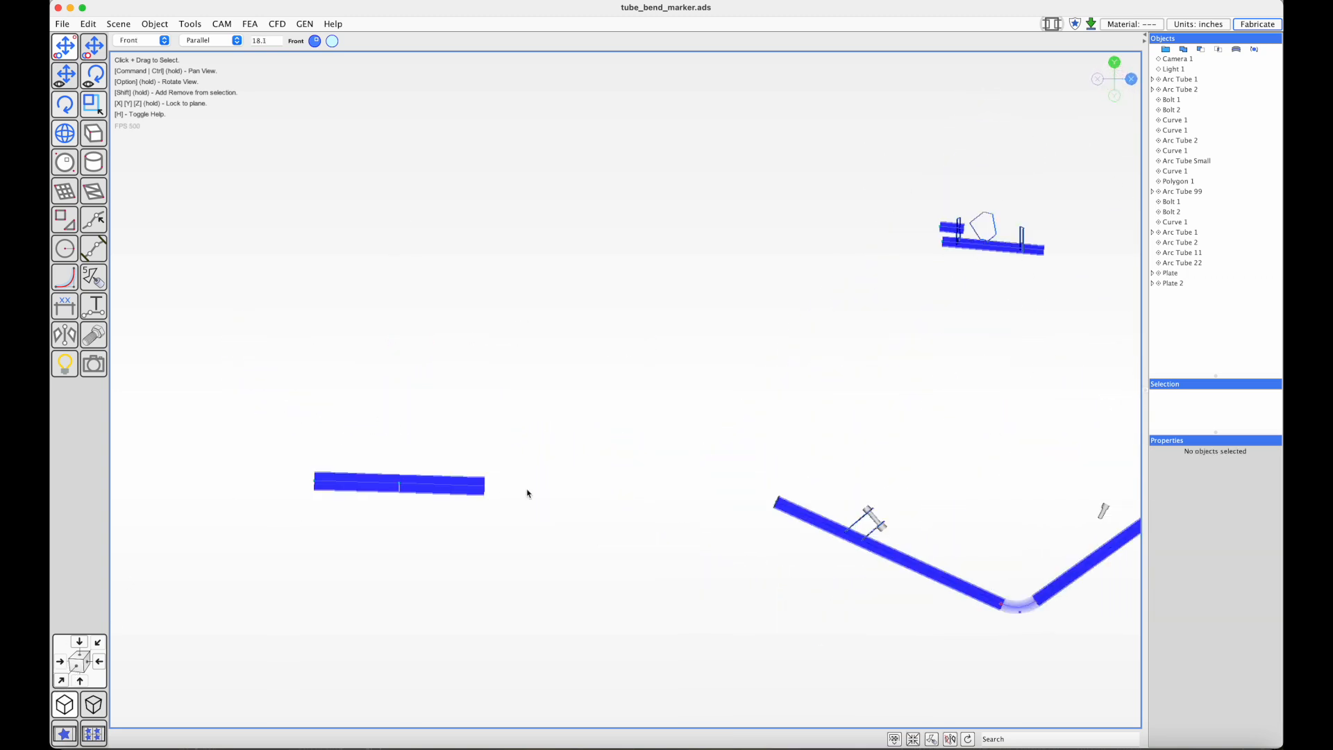
{"action": "left_click_drag", "start_coordinate": [455, 548], "coordinate": [814, 496], "text": "super"}
{"action": "scroll", "coordinate": [648, 436], "scroll_direction": "up", "scroll_amount": 10}
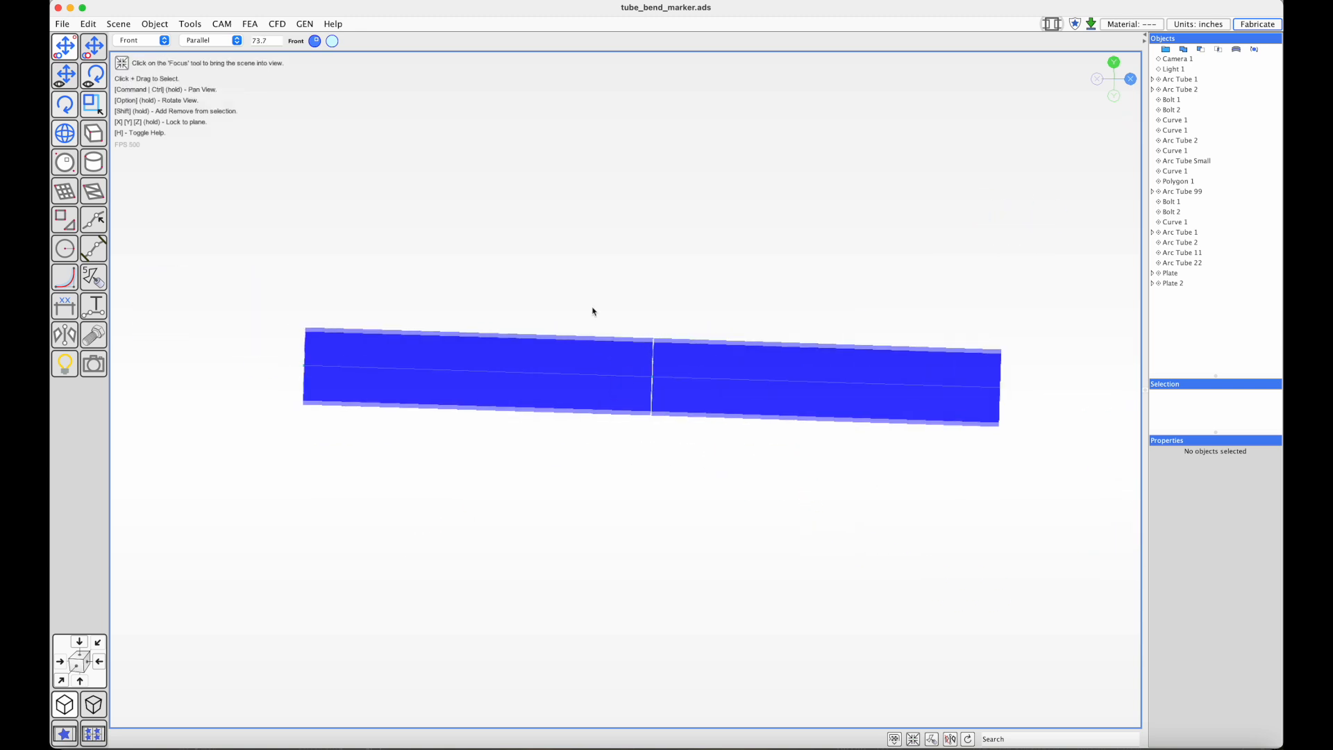
{"action": "left_click", "coordinate": [570, 374]}
{"action": "left_click", "coordinate": [698, 391]}
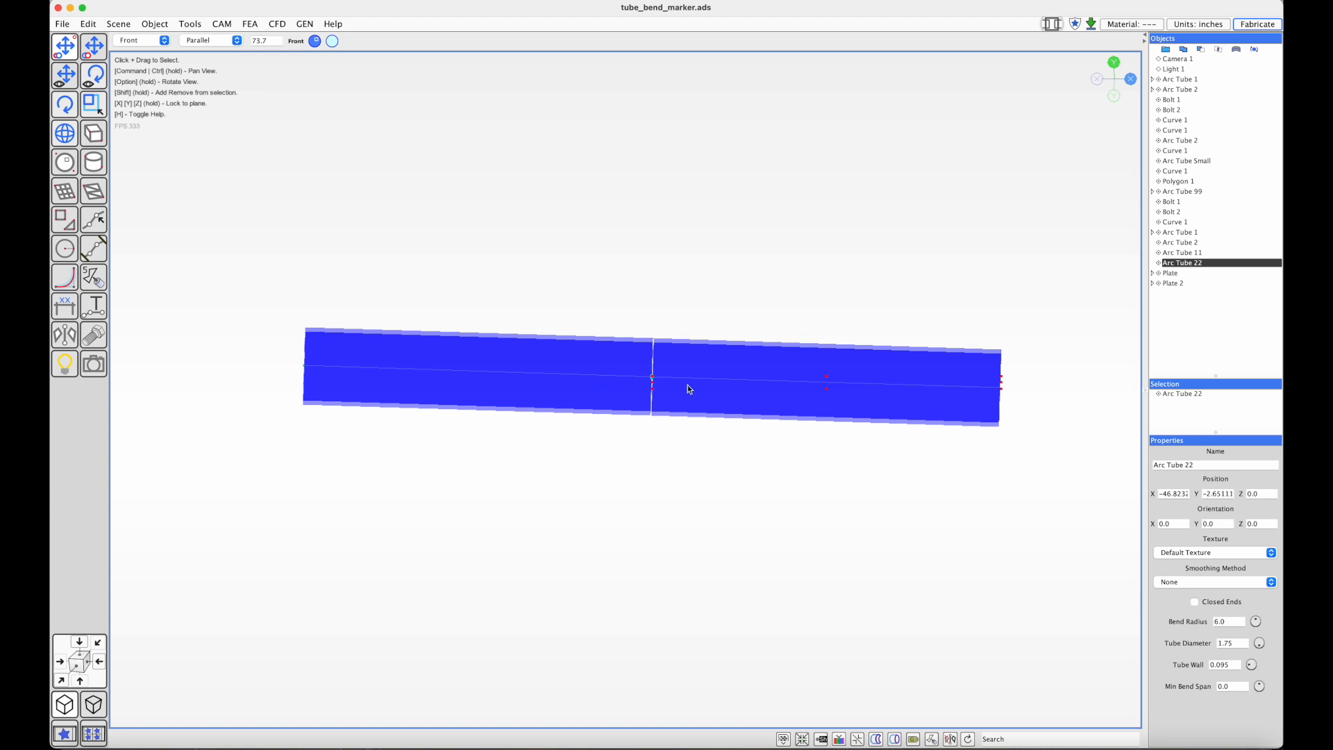
{"action": "left_click_drag", "start_coordinate": [710, 381], "coordinate": [749, 386]}
{"action": "left_click", "coordinate": [97, 670]}
{"action": "scroll", "coordinate": [806, 377], "scroll_direction": "up", "scroll_amount": 5}
{"action": "left_click_drag", "start_coordinate": [523, 232], "coordinate": [693, 490]}
{"action": "scroll", "coordinate": [694, 491], "scroll_direction": "down", "scroll_amount": 8}
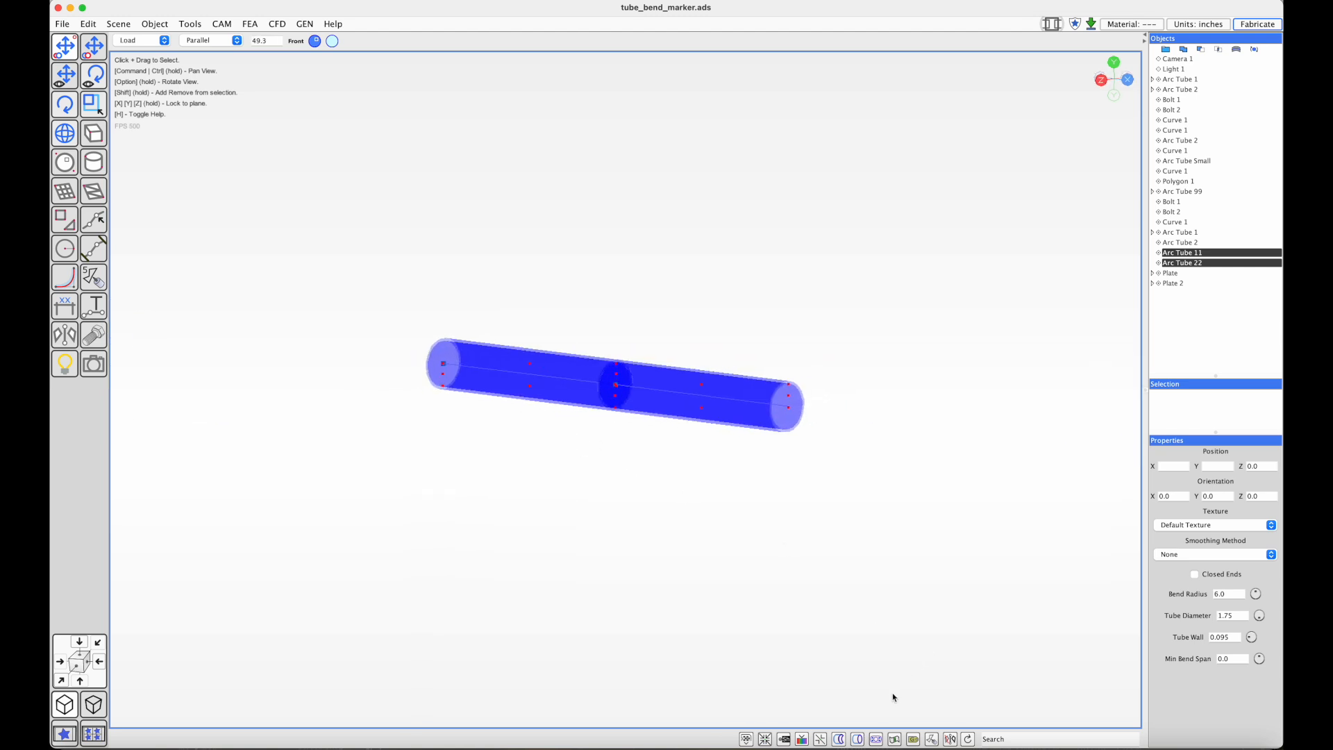
Create diamond-shaped flanges at the joint of the two selected tubes, with 0.1-inch plate thickness
{"action": "left_click", "coordinate": [877, 738]}
{"action": "left_click_drag", "start_coordinate": [643, 261], "coordinate": [813, 127]}
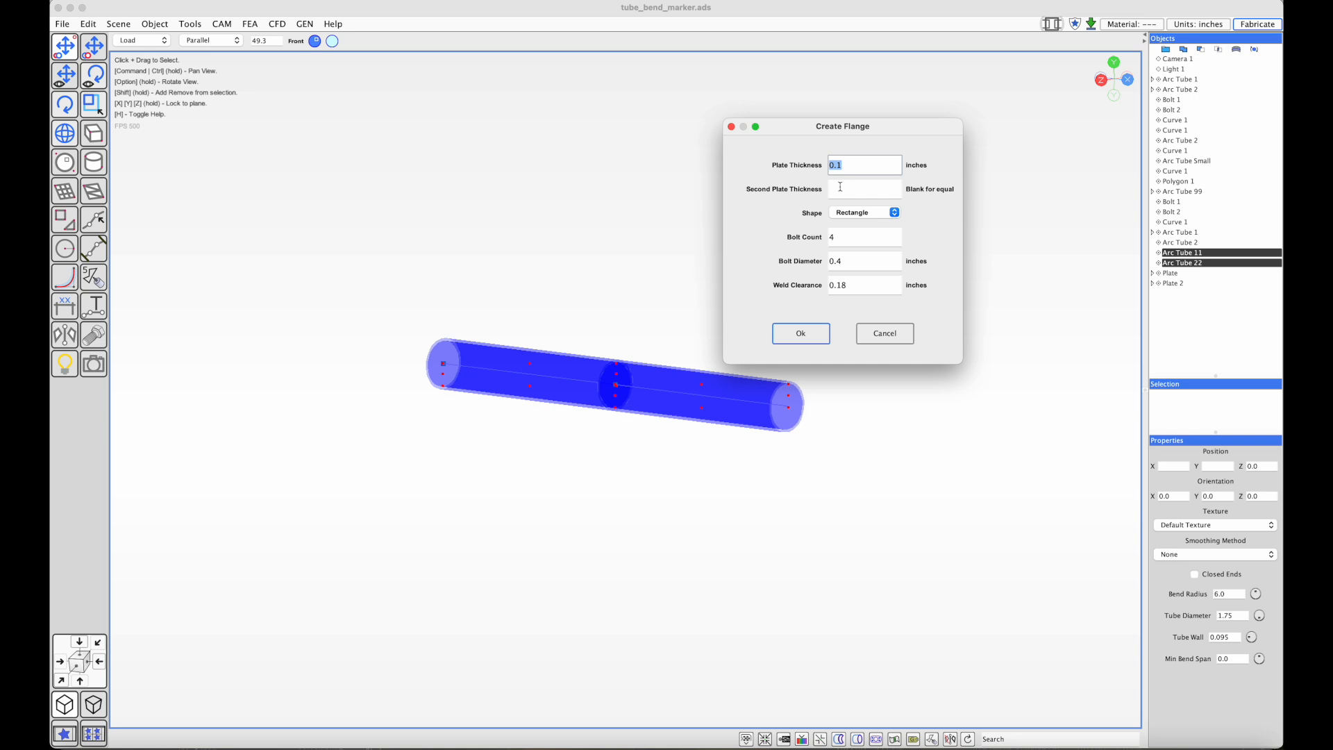
{"action": "left_click", "coordinate": [873, 213]}
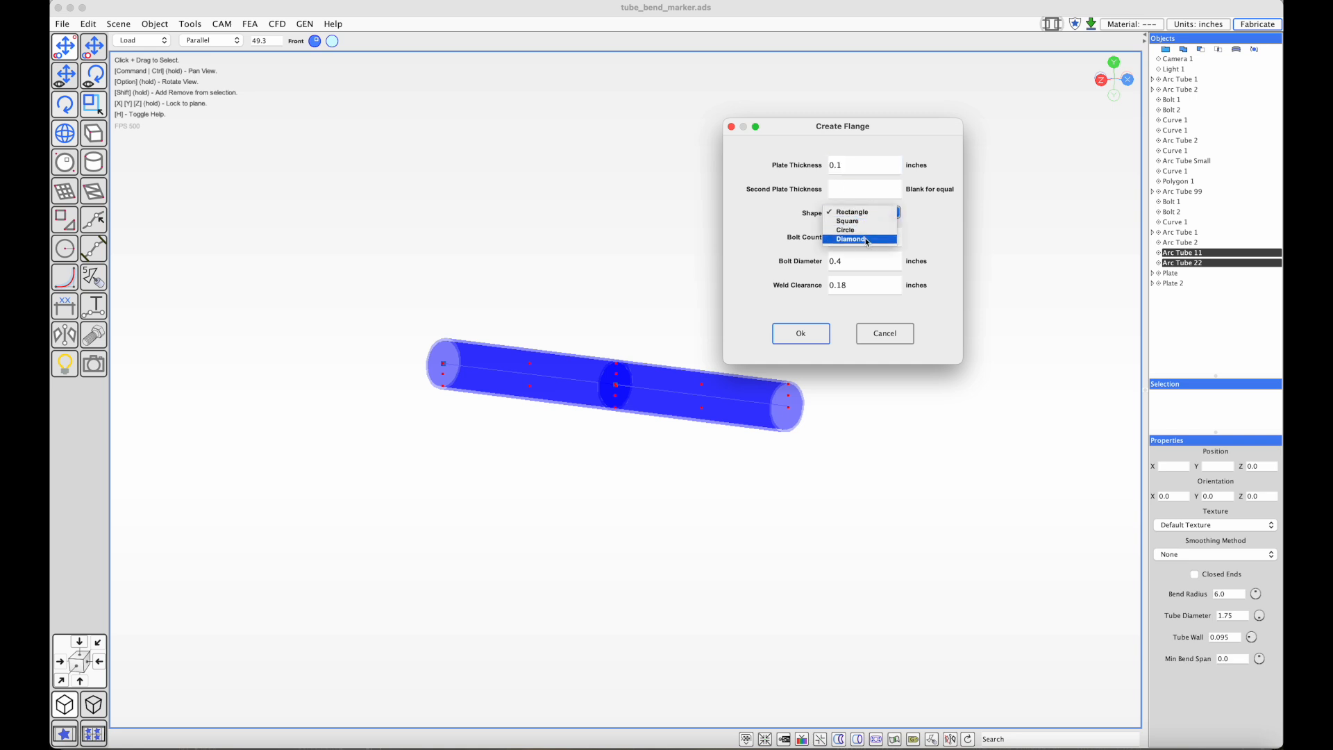
{"action": "left_click", "coordinate": [792, 234]}
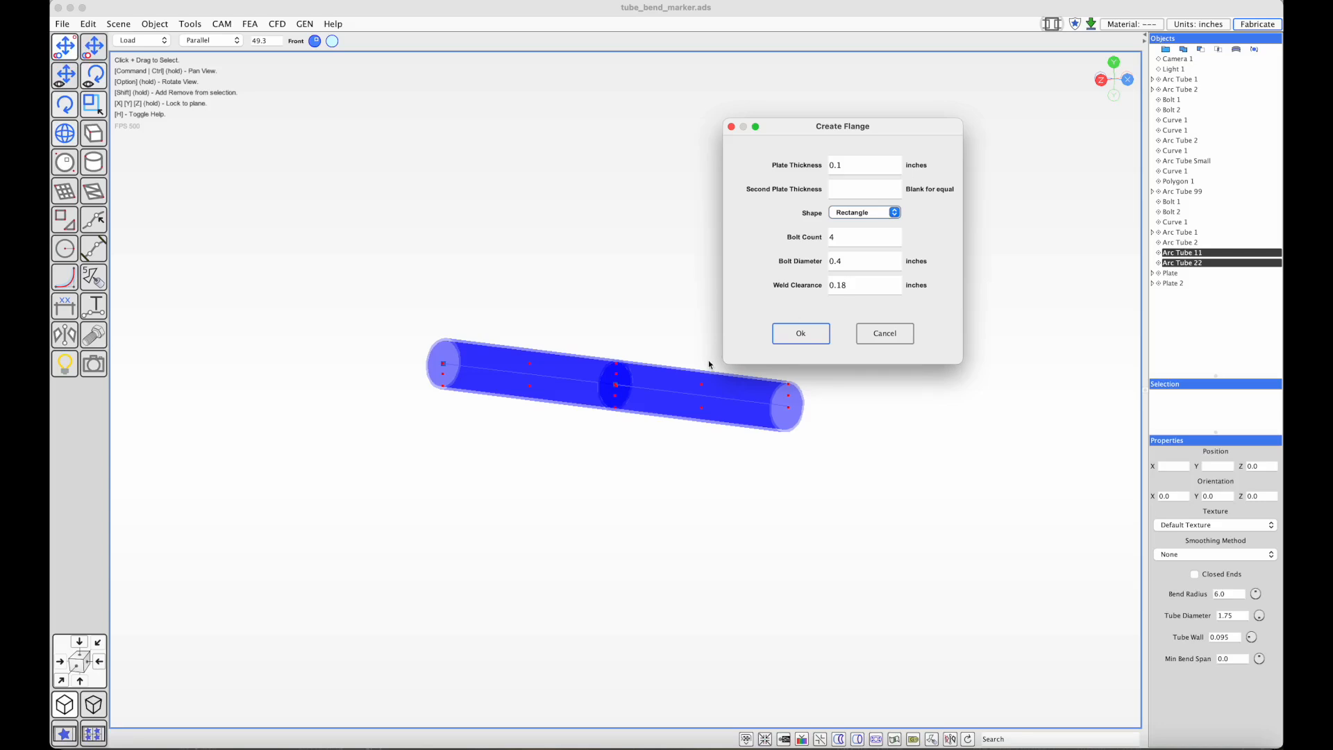
{"action": "left_click", "coordinate": [860, 211]}
{"action": "left_click", "coordinate": [859, 240]}
{"action": "key", "text": "Tab"}
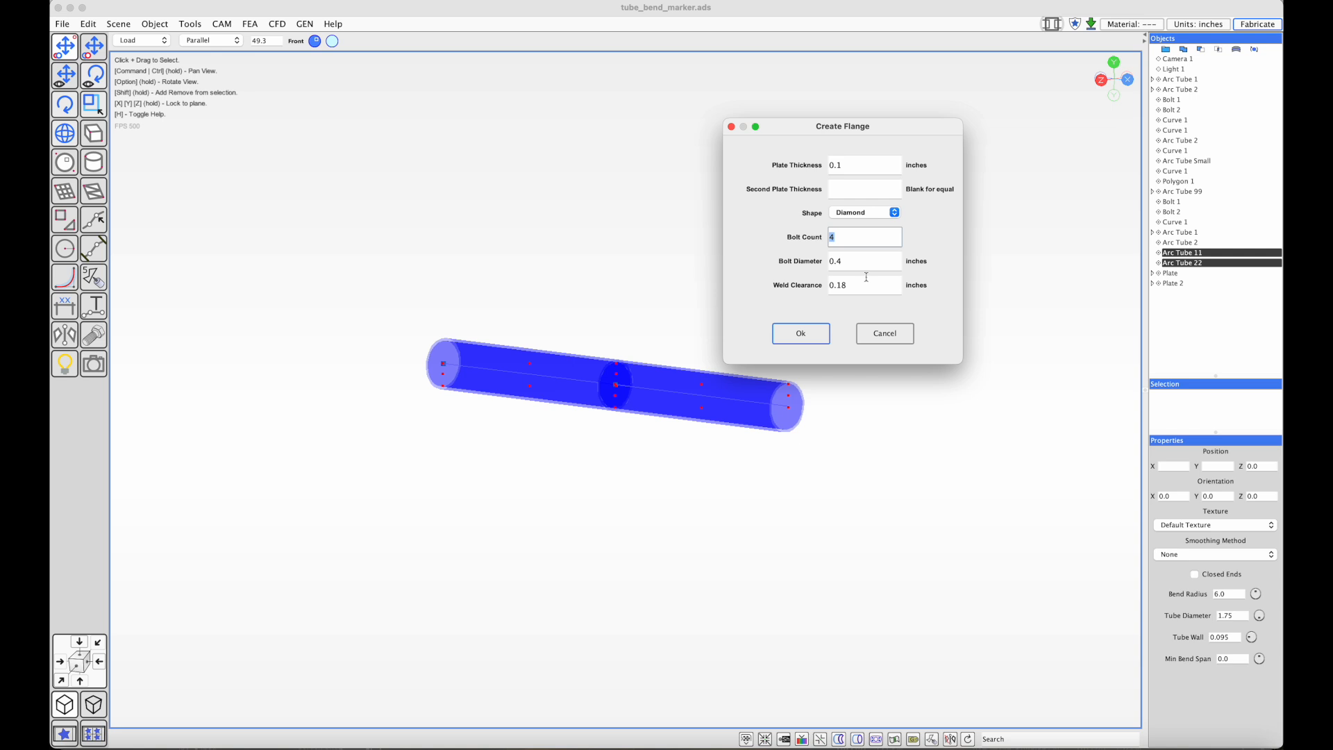
{"action": "left_click", "coordinate": [802, 334]}
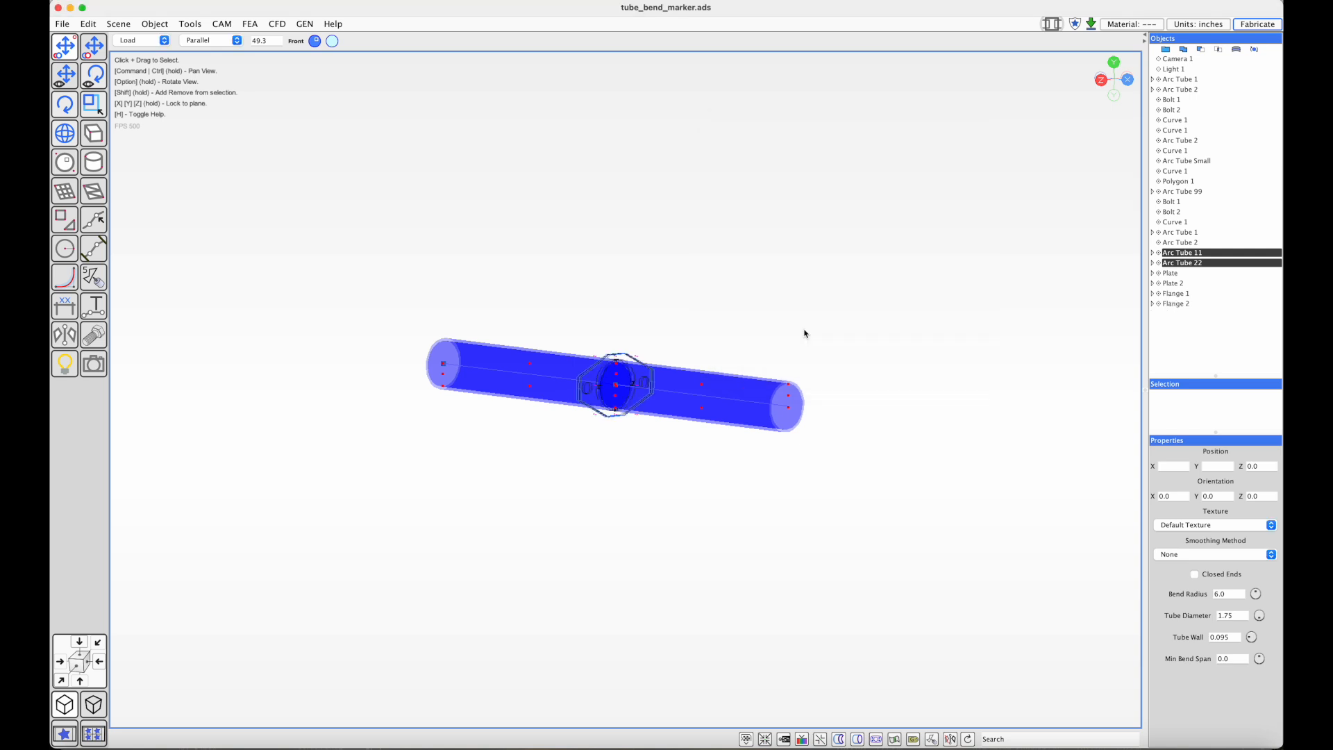
Examine the outline, bolt holes and tab slots of the flange pair at the tube joint
{"action": "scroll", "coordinate": [694, 343], "scroll_direction": "up", "scroll_amount": 5}
{"action": "scroll", "coordinate": [646, 340], "scroll_direction": "up", "scroll_amount": 5}
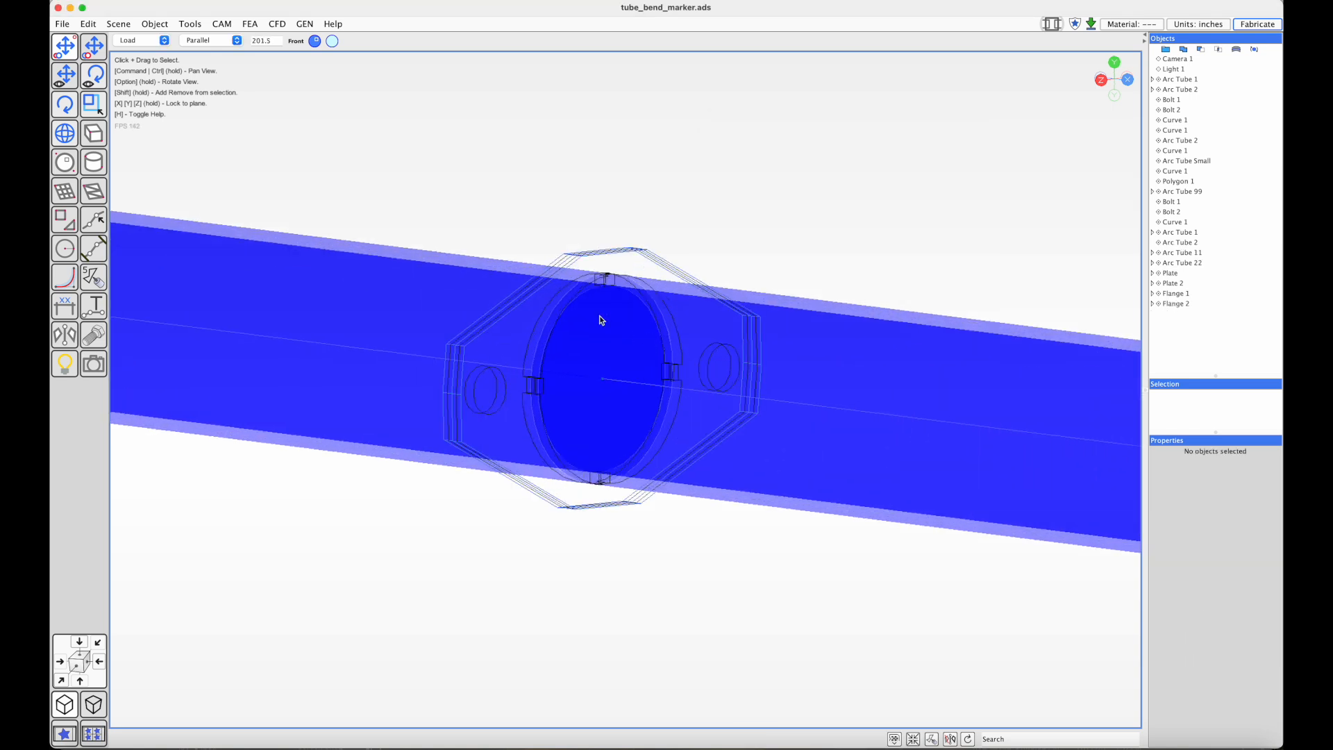
{"action": "left_click", "coordinate": [601, 504]}
{"action": "mouse_move", "coordinate": [645, 535]}
{"action": "left_mouse_down", "text": "alt"}
{"action": "mouse_move", "coordinate": [601, 532]}
{"action": "mouse_move", "coordinate": [624, 540]}
{"action": "left_mouse_up", "text": "alt"}
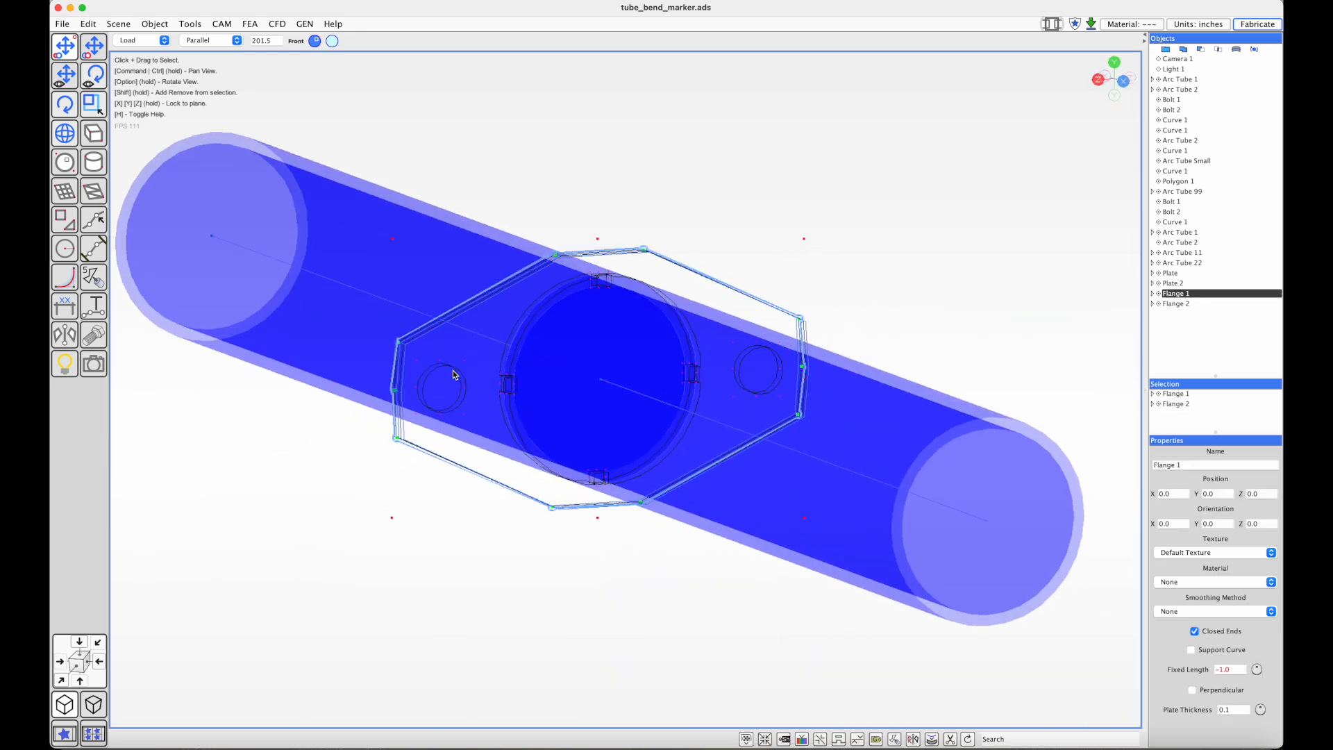
{"action": "left_click_drag", "start_coordinate": [567, 469], "coordinate": [599, 472], "text": "alt"}
{"action": "scroll", "coordinate": [698, 521], "scroll_direction": "down", "scroll_amount": 4}
{"action": "left_click_drag", "start_coordinate": [697, 522], "coordinate": [730, 519], "text": "alt"}
Pull the two straight tubes apart along their axis, away from the flange pair between them
{"action": "left_click", "coordinate": [745, 394]}
{"action": "left_click_drag", "start_coordinate": [743, 390], "coordinate": [809, 393]}
{"action": "left_click", "coordinate": [463, 377]}
{"action": "left_click_drag", "start_coordinate": [476, 376], "coordinate": [351, 373]}
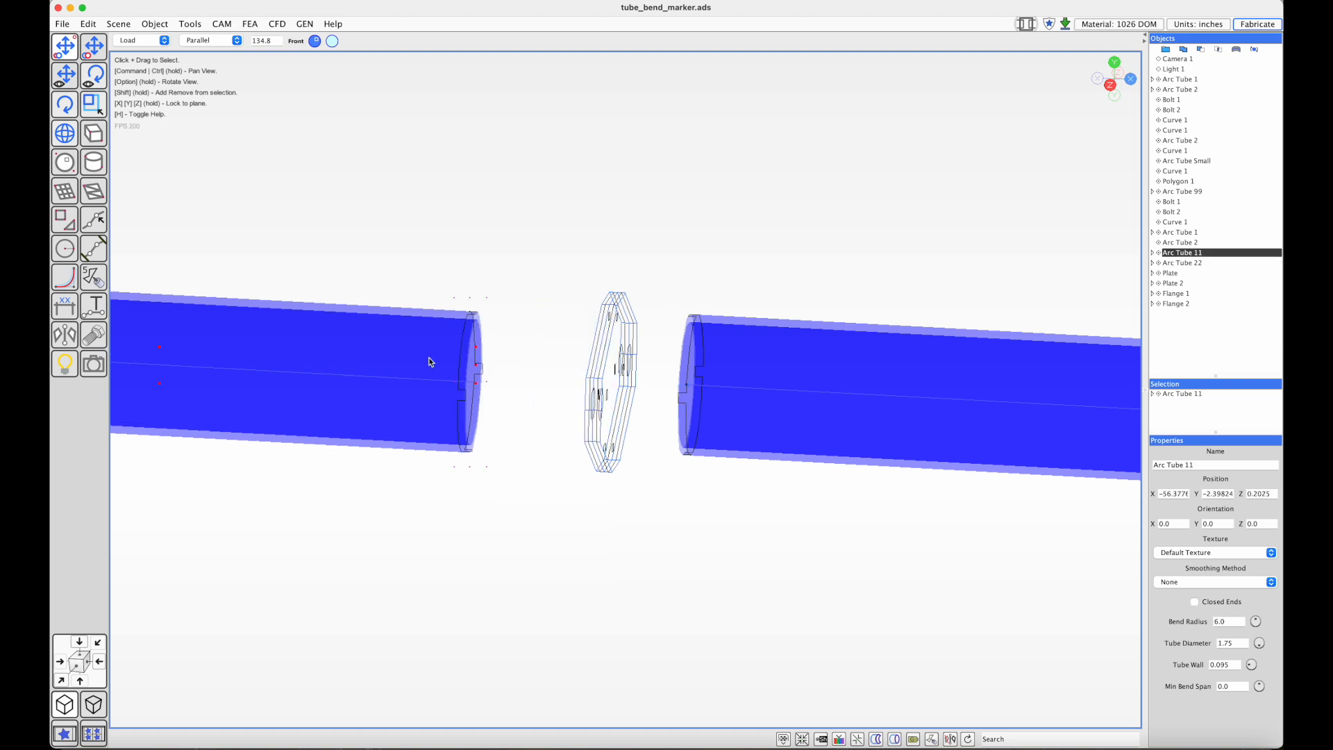
Move Flange 1 up clear of the second flange to separate the pair
{"action": "left_click", "coordinate": [588, 381]}
{"action": "left_click_drag", "start_coordinate": [594, 373], "coordinate": [538, 191]}
{"action": "left_click_drag", "start_coordinate": [584, 243], "coordinate": [508, 241], "text": "alt"}
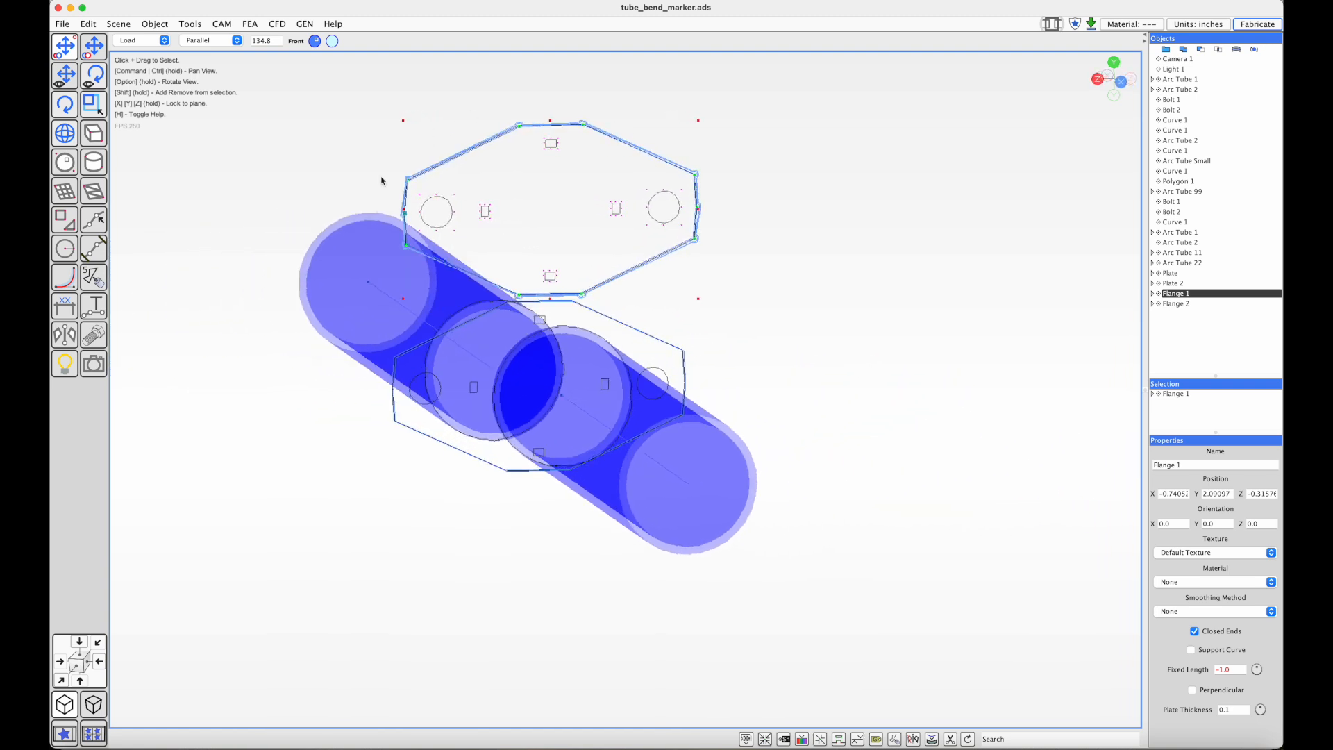
{"action": "left_click_drag", "start_coordinate": [535, 179], "coordinate": [475, 204], "text": "alt"}
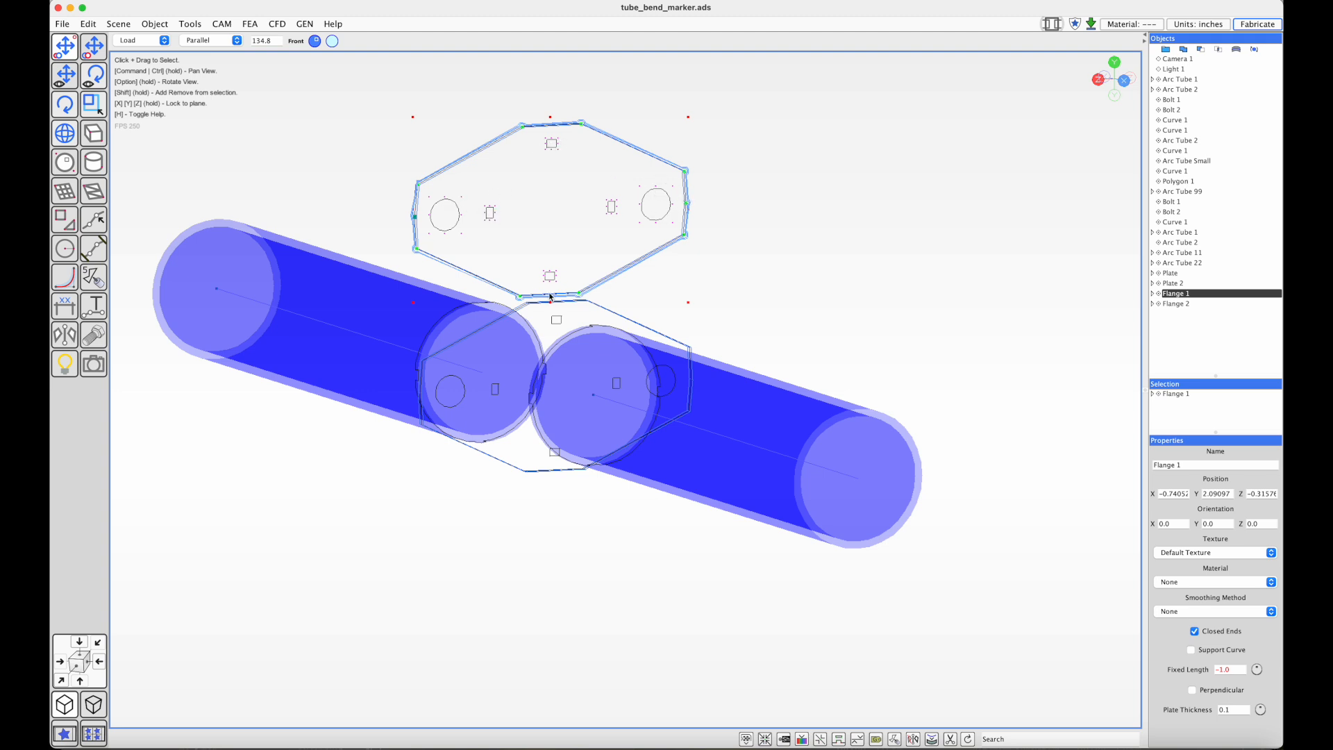
Examine how the tabs on the separated tube ends match the slots in the two diamond flanges
{"action": "left_click", "coordinate": [614, 405]}
{"action": "left_click_drag", "start_coordinate": [615, 544], "coordinate": [627, 437], "text": "ctrl"}
{"action": "scroll", "coordinate": [627, 438], "scroll_direction": "up", "scroll_amount": 5}
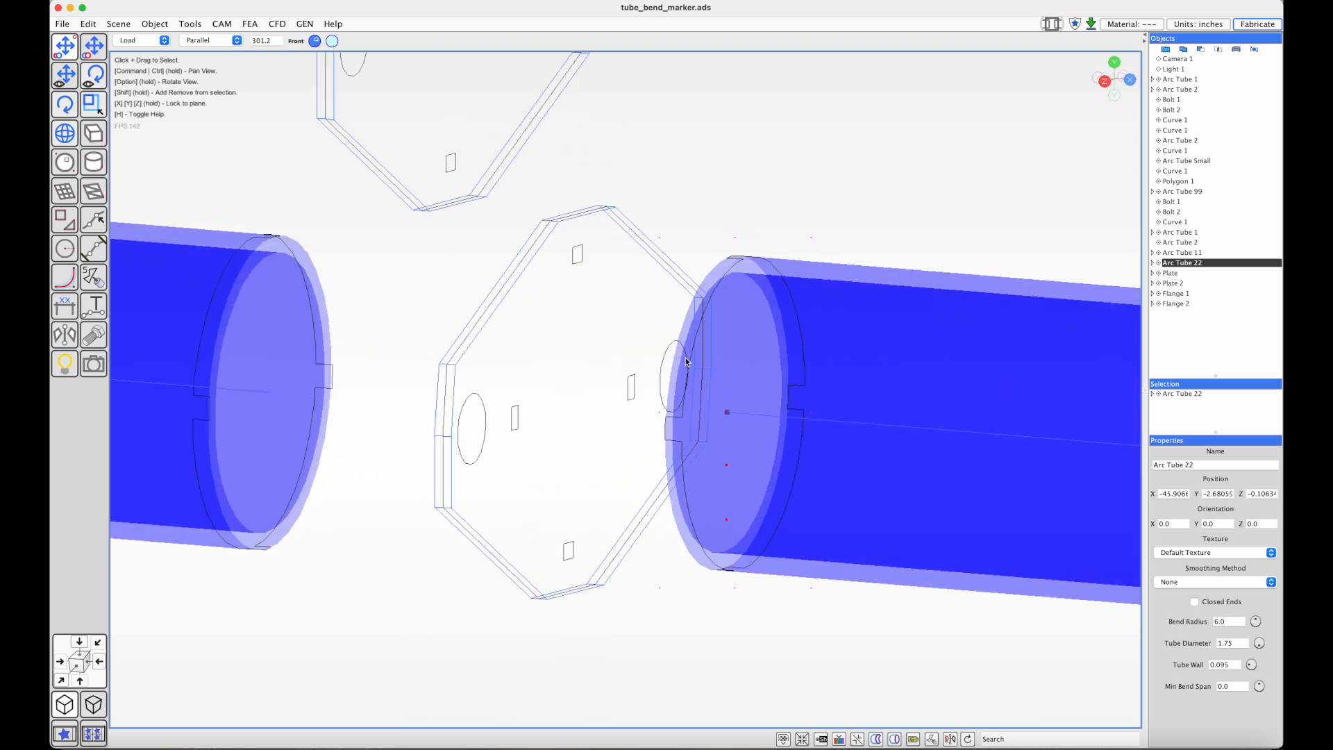
{"action": "left_click_drag", "start_coordinate": [668, 439], "coordinate": [710, 448], "text": "alt"}
{"action": "scroll", "coordinate": [533, 272], "scroll_direction": "down", "scroll_amount": 8}
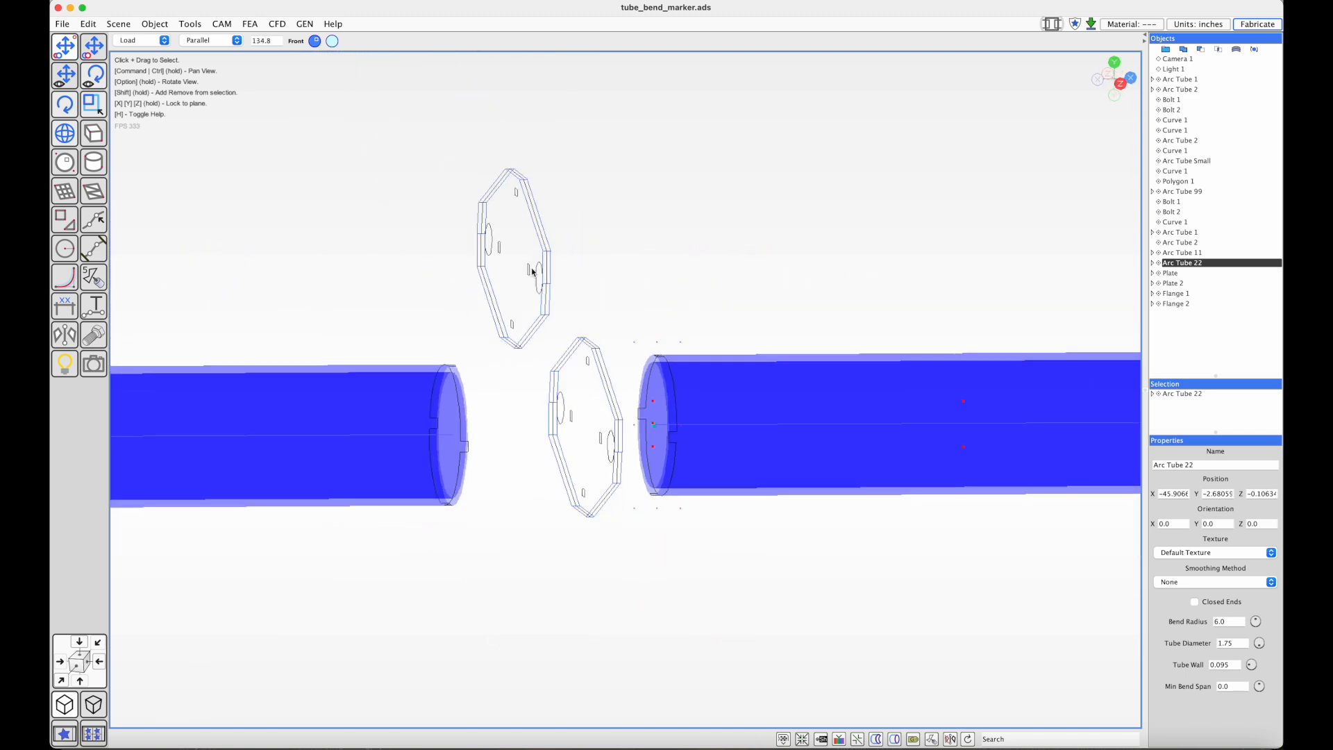
{"action": "left_click_drag", "start_coordinate": [535, 275], "coordinate": [499, 270], "text": "alt"}
{"action": "left_click_drag", "start_coordinate": [522, 490], "coordinate": [581, 498], "text": "super"}
{"action": "left_click", "coordinate": [98, 660]}
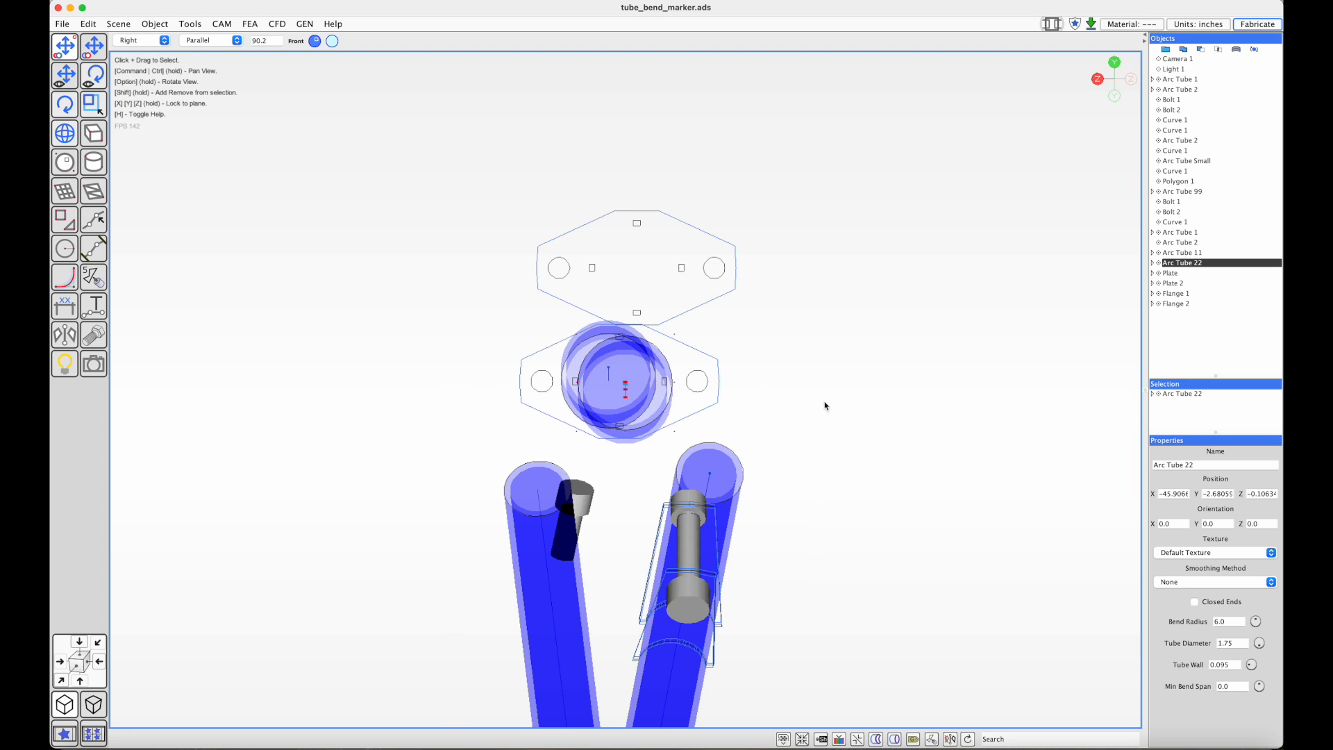
{"action": "left_click_drag", "start_coordinate": [714, 414], "coordinate": [564, 433], "text": "alt"}
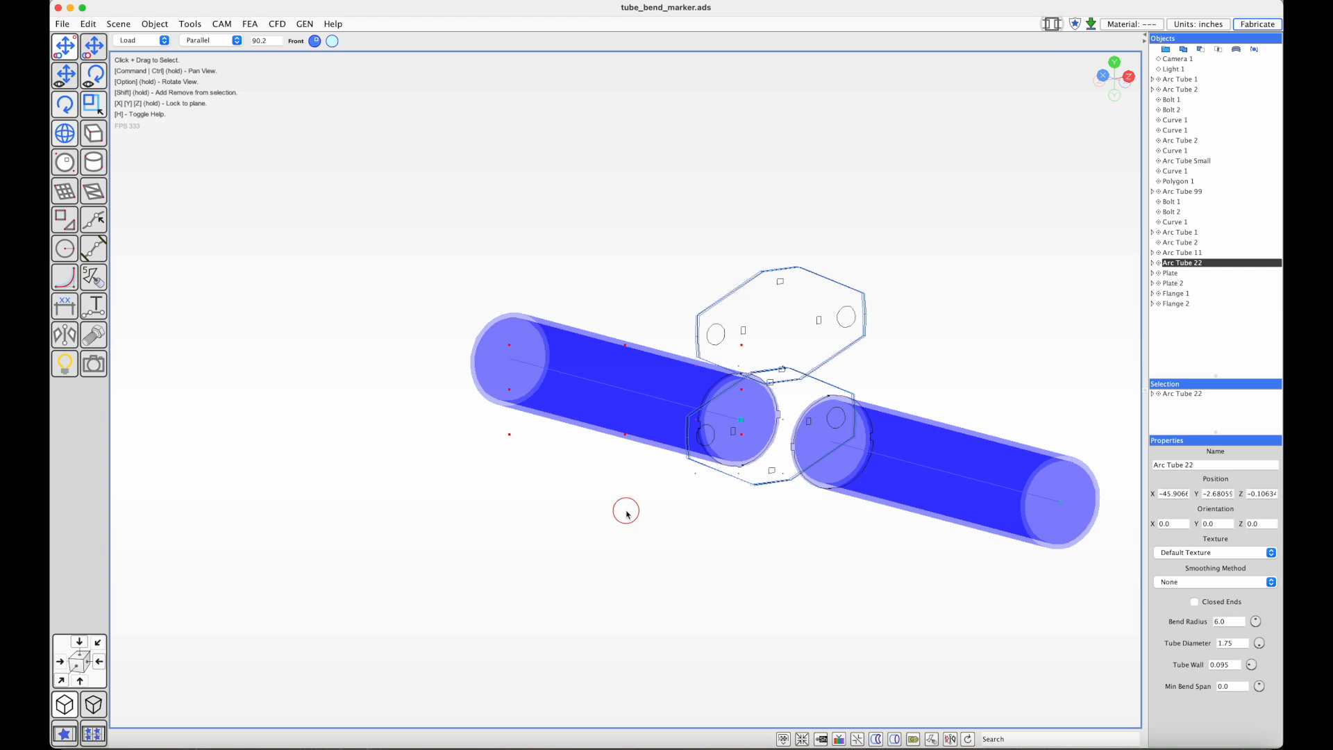
{"action": "left_click_drag", "start_coordinate": [631, 511], "coordinate": [520, 481], "text": "super"}
{"action": "left_click_drag", "start_coordinate": [719, 509], "coordinate": [611, 495], "text": "alt"}
{"action": "left_click", "coordinate": [435, 512]}
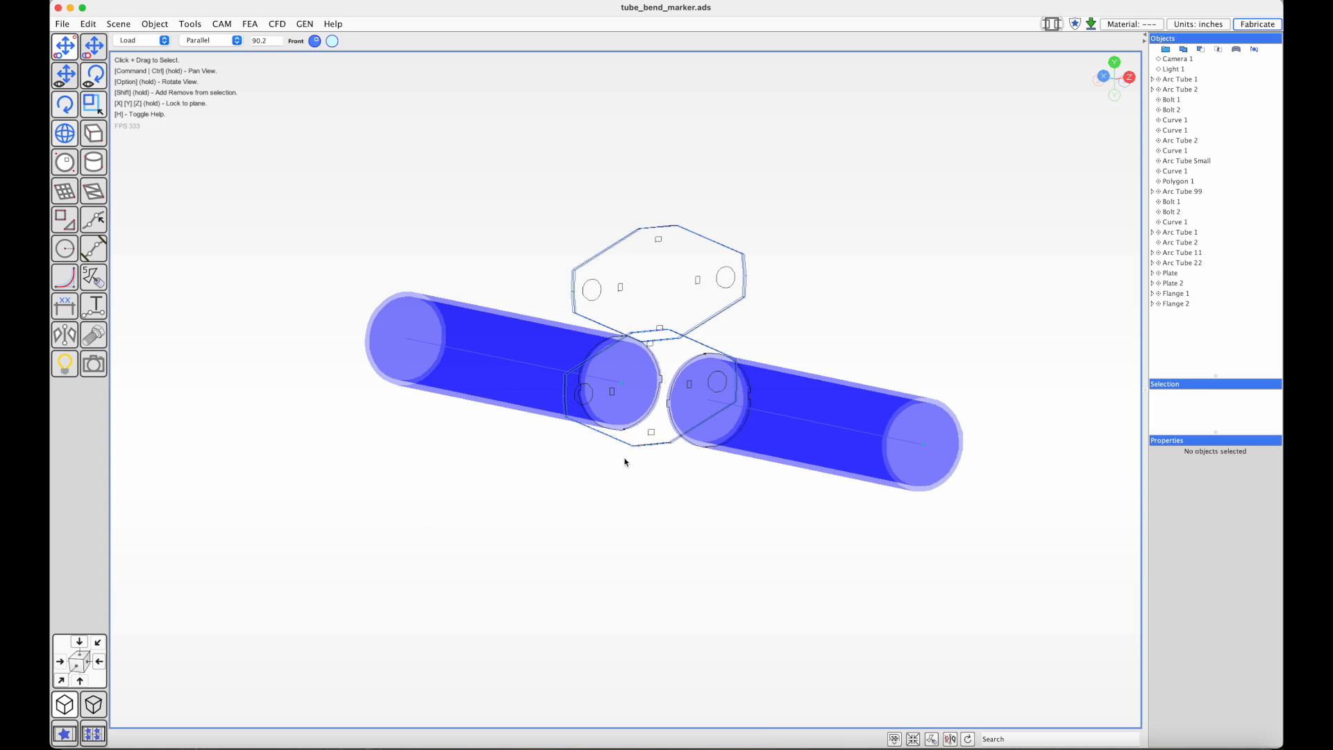
Remove the diamond flanges and create rectangular flanges on the two tubes with 0.2-inch plate thickness and four 0.4-inch bolts
{"action": "left_click", "coordinate": [682, 235]}
{"action": "key", "text": "Delete"}
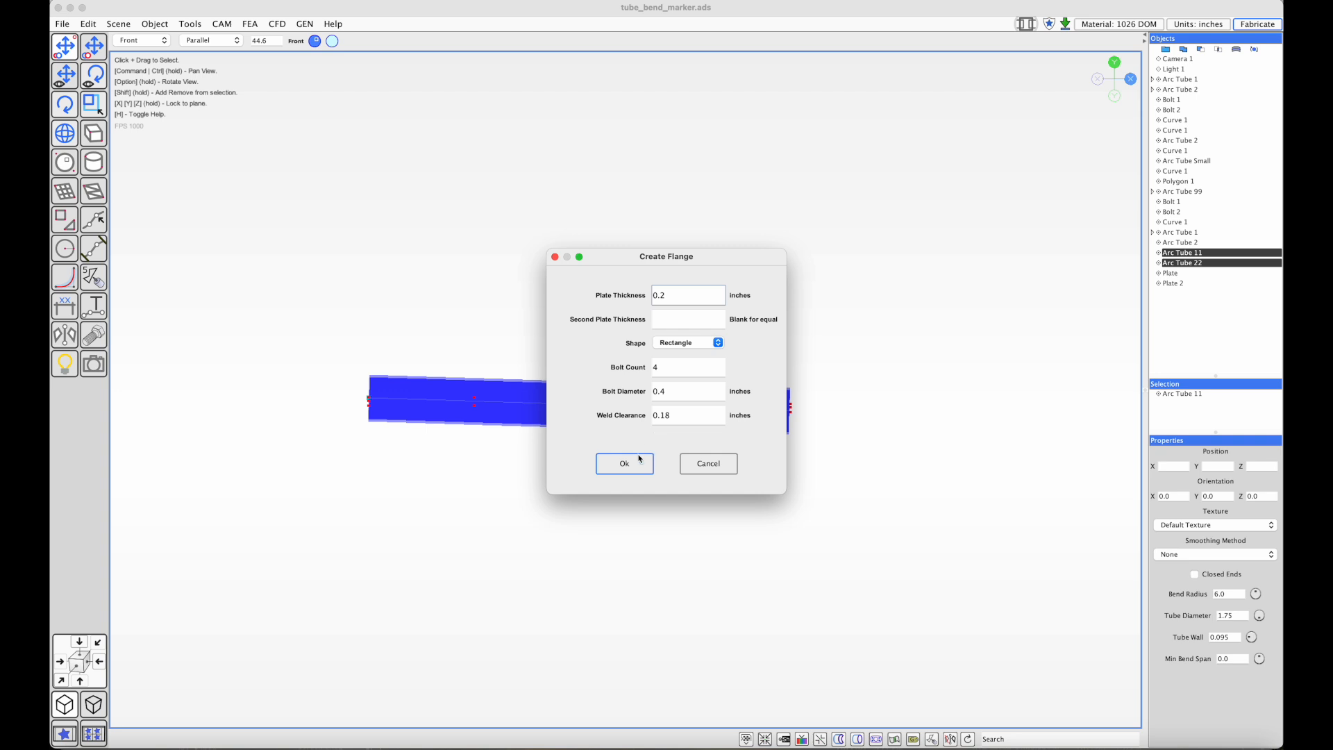
{"action": "left_click", "coordinate": [638, 459]}
{"action": "left_click_drag", "start_coordinate": [648, 485], "coordinate": [476, 437], "text": "alt"}
Move Arc Tube 22 in the front view so its end meets Arc Tube 11, and check the joint with both tubes selected
{"action": "left_click_drag", "start_coordinate": [637, 366], "coordinate": [640, 366]}
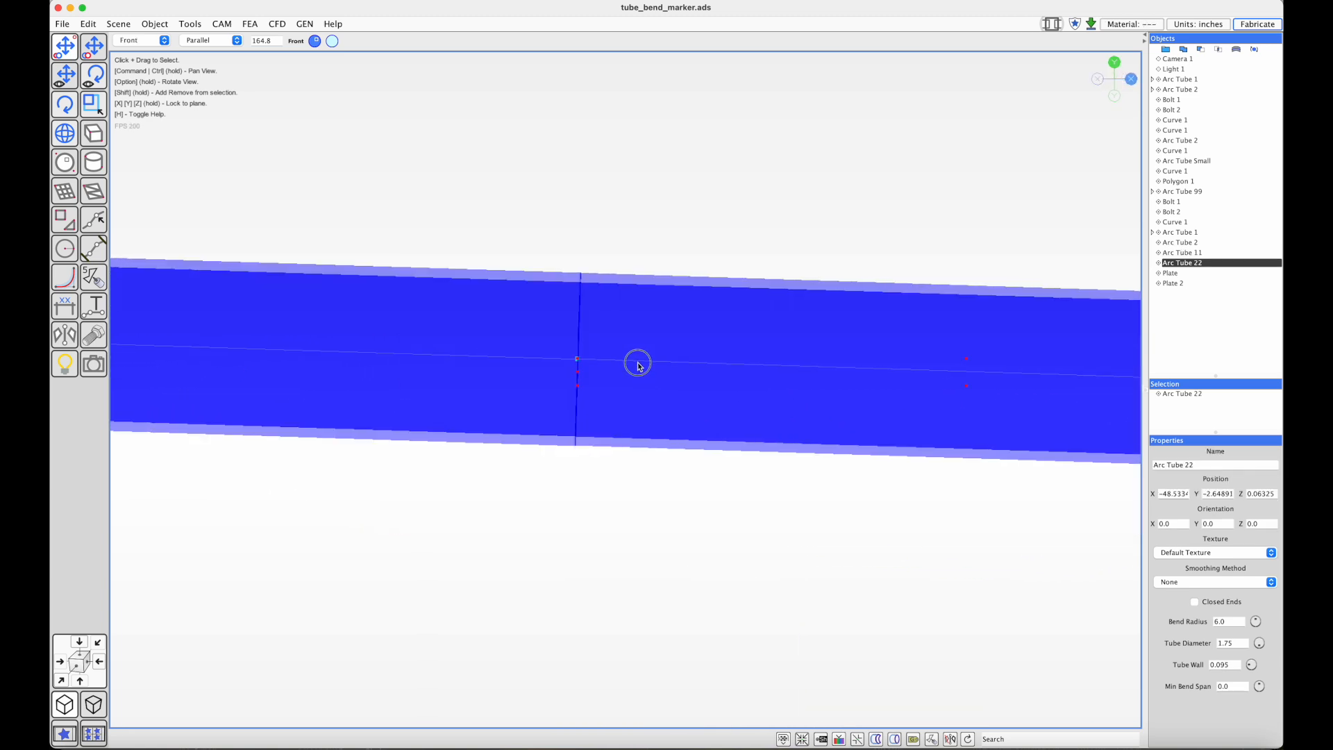
{"action": "left_click", "coordinate": [566, 229]}
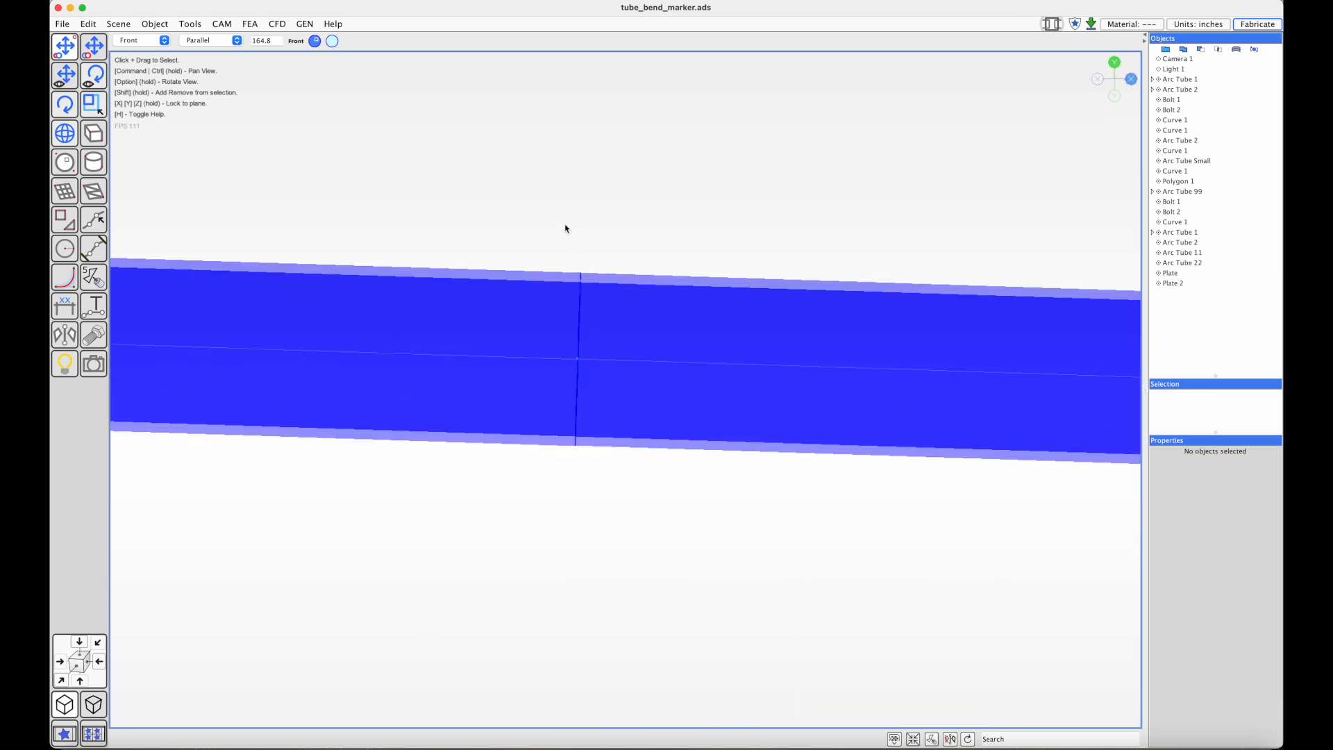
{"action": "left_click", "coordinate": [511, 362]}
{"action": "left_click", "coordinate": [668, 364], "text": "shift"}
{"action": "scroll", "coordinate": [669, 366], "scroll_direction": "down", "scroll_amount": 3}
{"action": "left_click_drag", "start_coordinate": [669, 365], "coordinate": [674, 445], "text": "alt"}
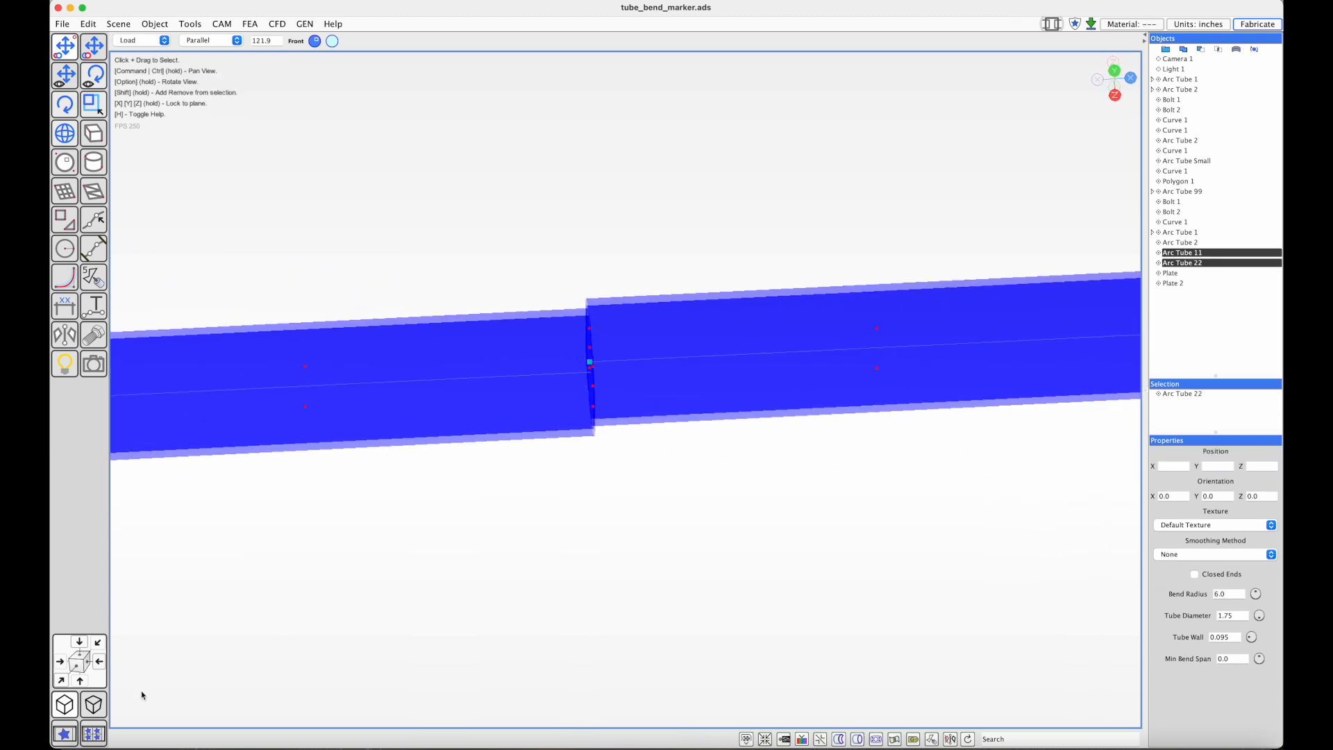
Shift Arc Tube 22 in the top view until it lines up with Arc Tube 11
{"action": "left_click", "coordinate": [81, 643]}
{"action": "left_click", "coordinate": [558, 561]}
{"action": "left_click", "coordinate": [668, 405]}
{"action": "left_click_drag", "start_coordinate": [661, 386], "coordinate": [661, 393]}
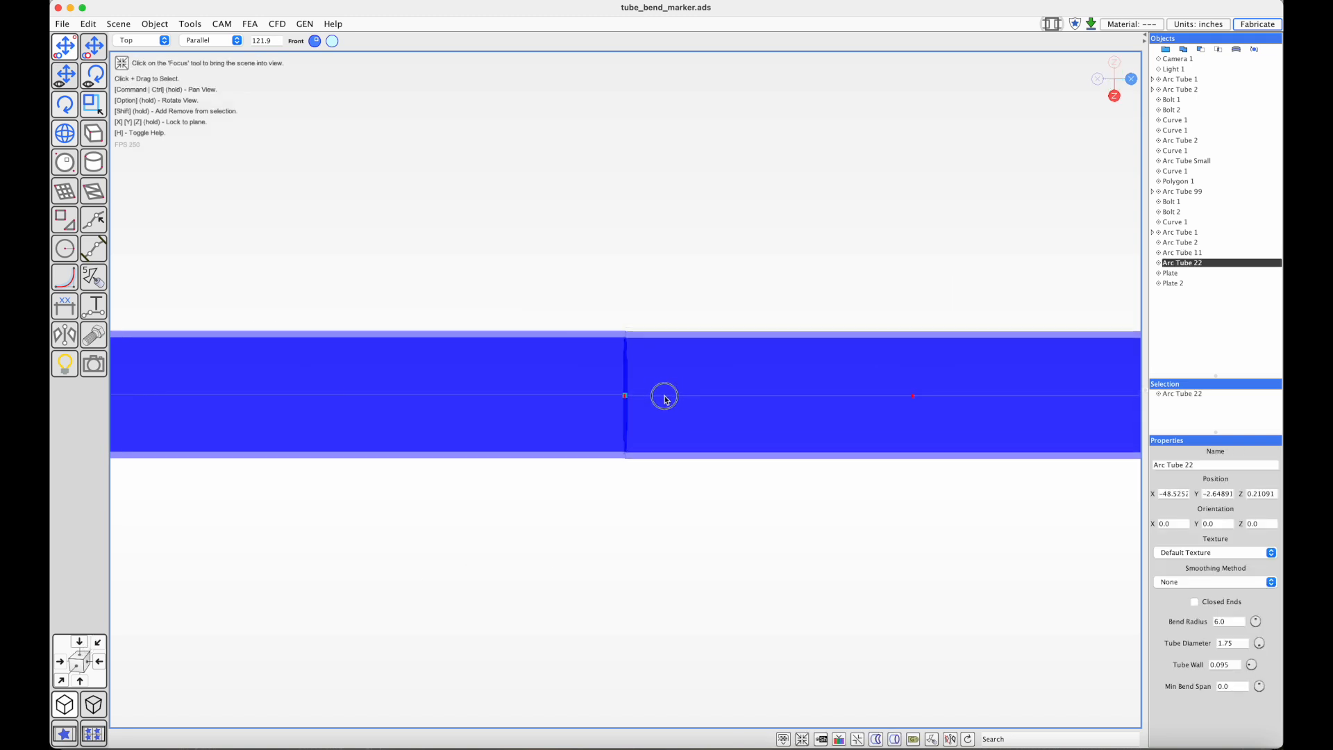
{"action": "scroll", "coordinate": [652, 453], "scroll_direction": "down", "scroll_amount": 3}
{"action": "left_click_drag", "start_coordinate": [651, 452], "coordinate": [639, 406], "text": "alt"}
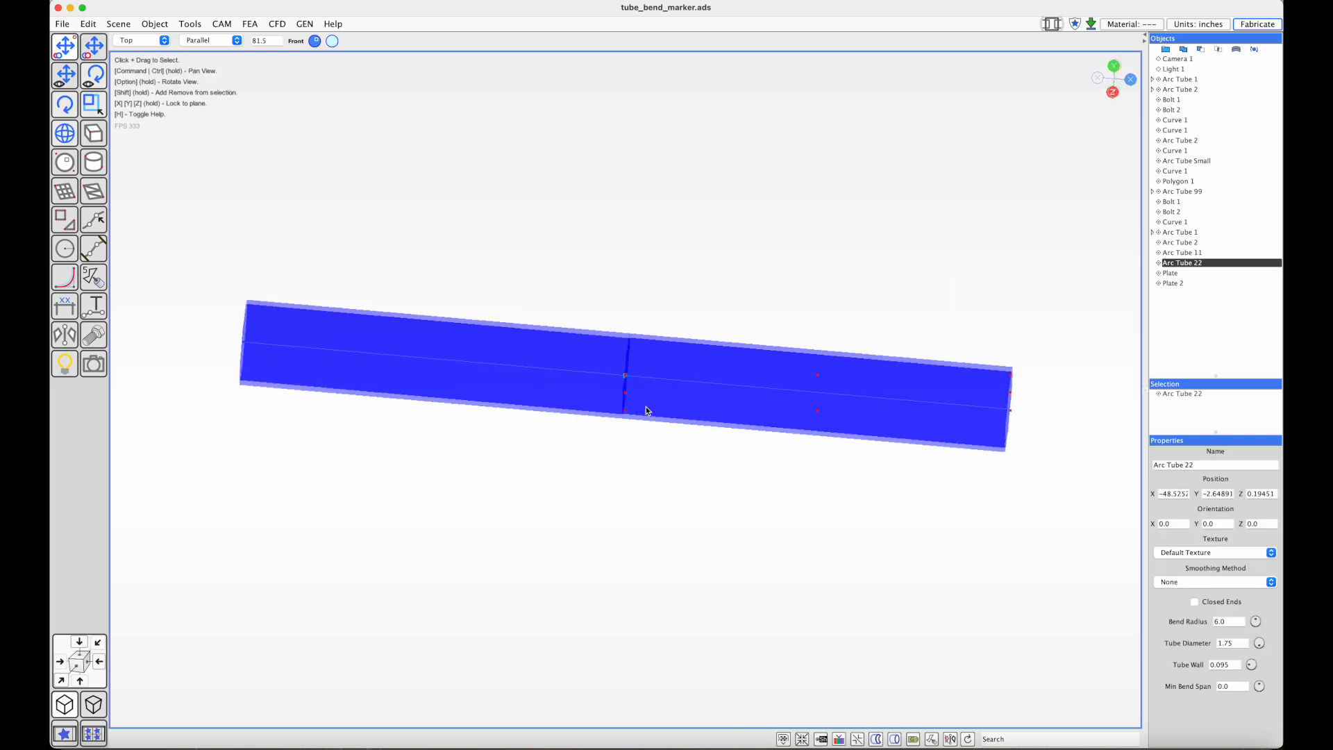
Create circular flanges with six bolts at the joint of Arc Tube 11 and Arc Tube 22, and inspect the bolt pattern
{"action": "left_click", "coordinate": [63, 681]}
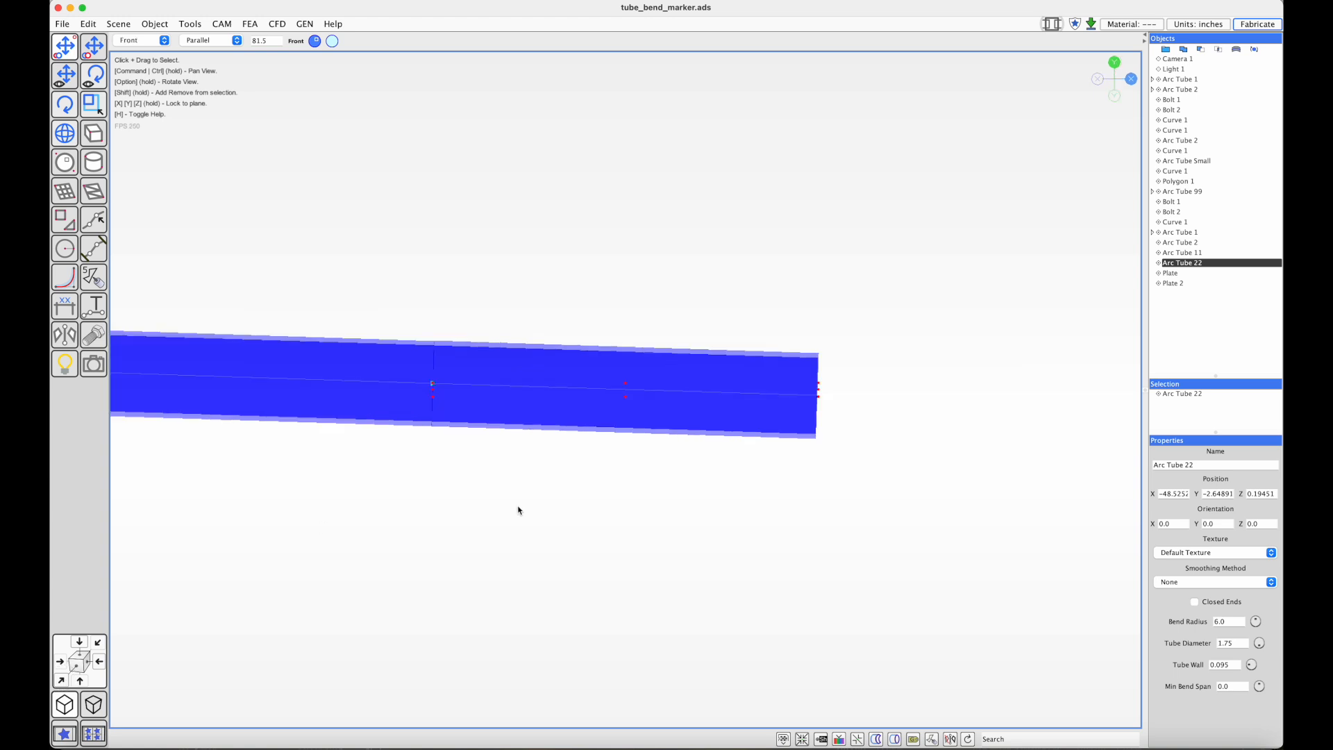
{"action": "left_click", "coordinate": [616, 494]}
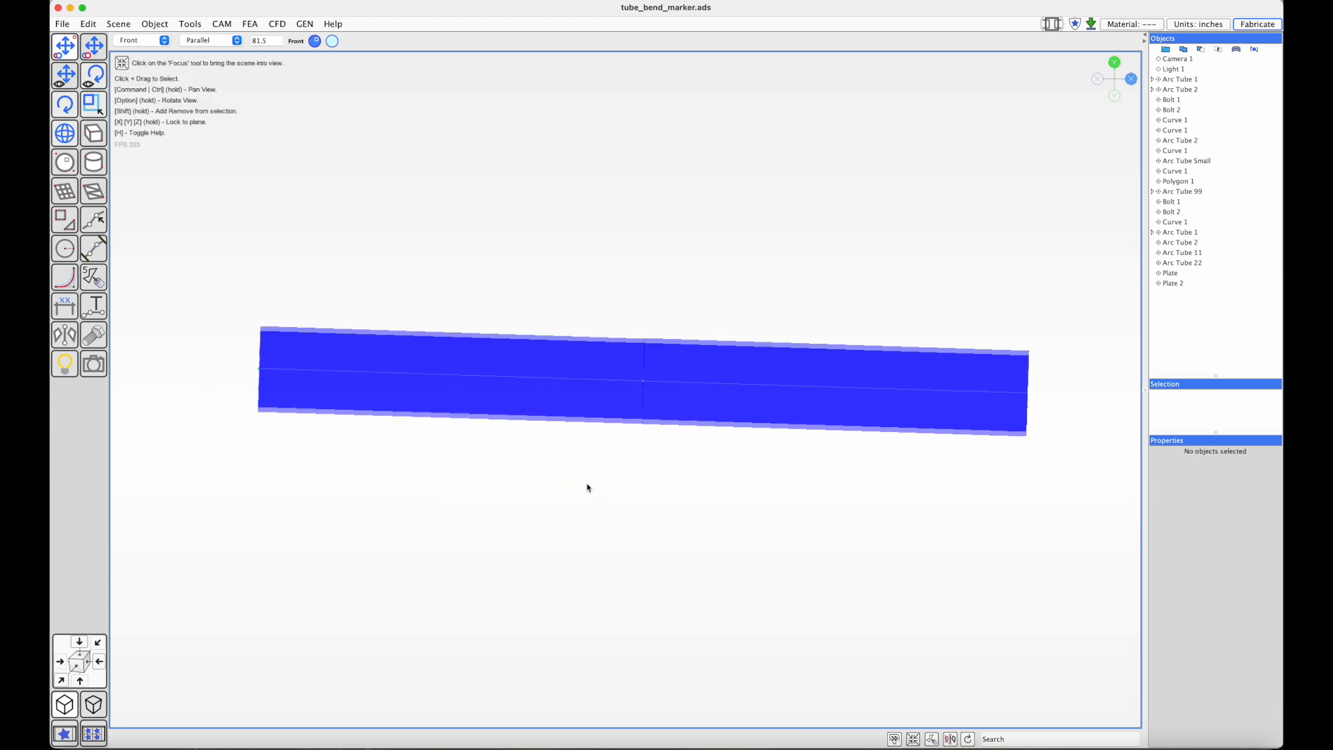
{"action": "left_click_drag", "start_coordinate": [688, 452], "coordinate": [639, 420], "text": "super"}
{"action": "left_click", "coordinate": [566, 353]}
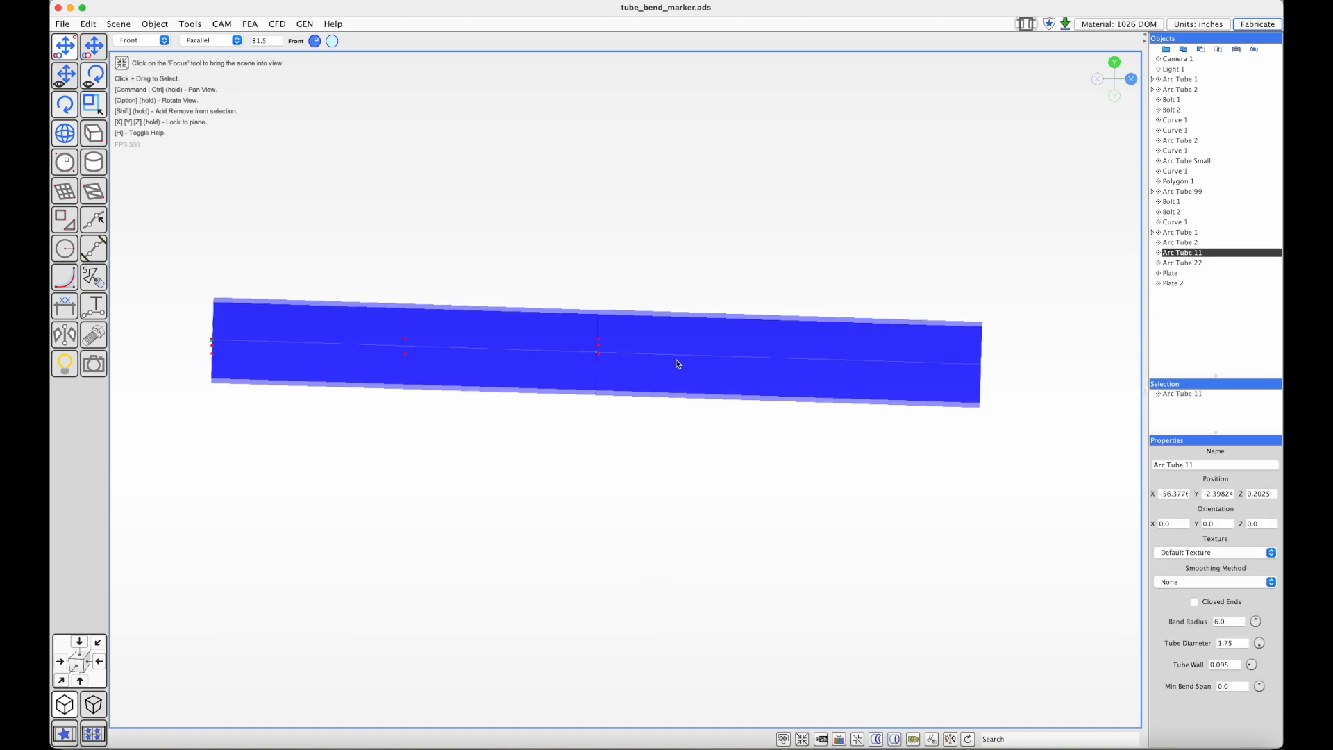
{"action": "left_click", "coordinate": [890, 736]}
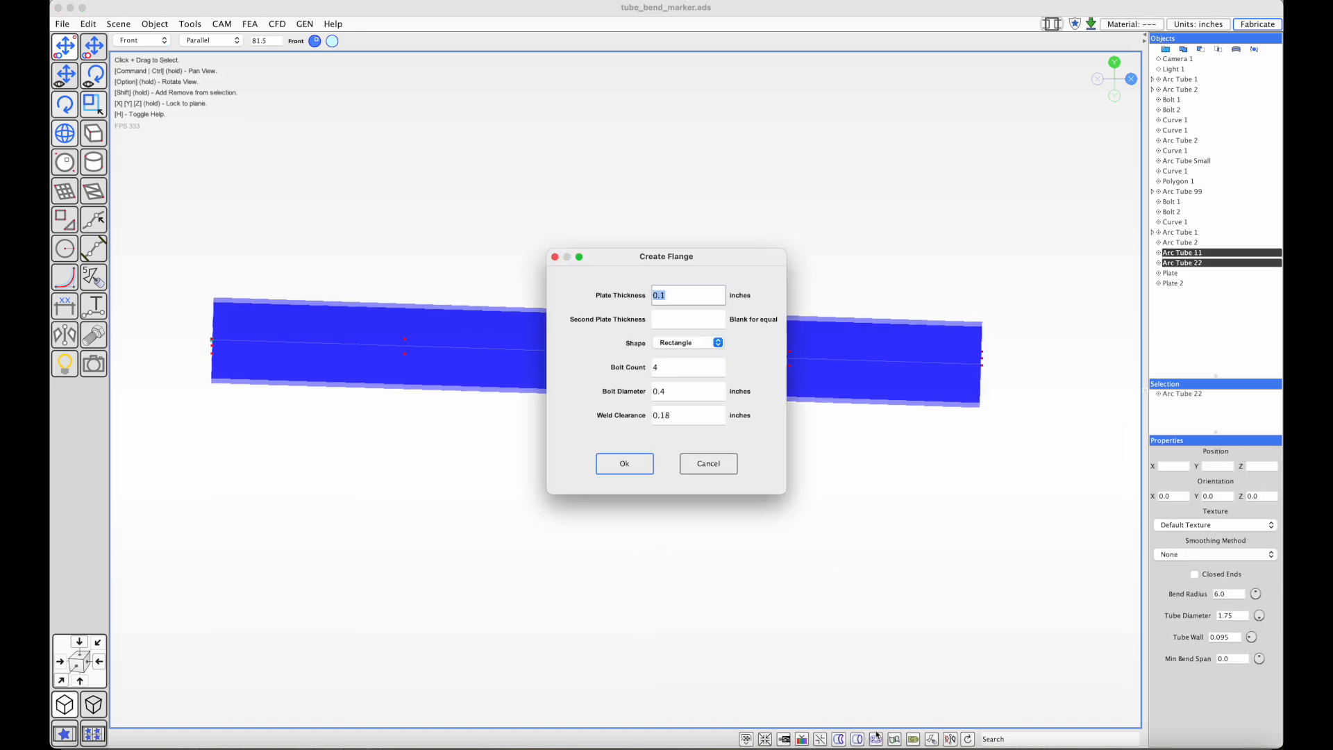
{"action": "left_click", "coordinate": [686, 344]}
{"action": "left_click", "coordinate": [684, 360]}
{"action": "left_click", "coordinate": [669, 367]}
{"action": "left_click", "coordinate": [675, 299]}
{"action": "left_click", "coordinate": [627, 462]}
{"action": "left_click_drag", "start_coordinate": [690, 413], "coordinate": [622, 410], "text": "alt"}
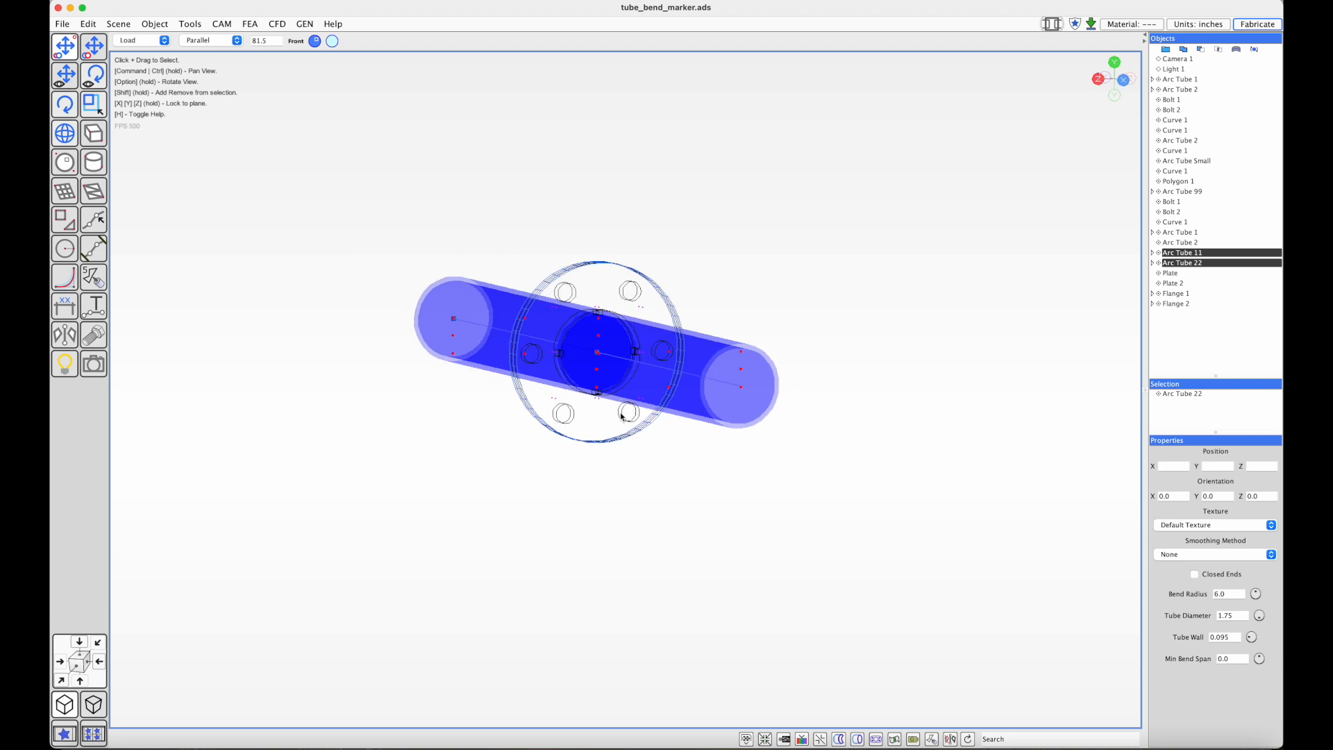
{"action": "left_click", "coordinate": [489, 552]}
{"action": "scroll", "coordinate": [476, 491], "scroll_direction": "up", "scroll_amount": 5}
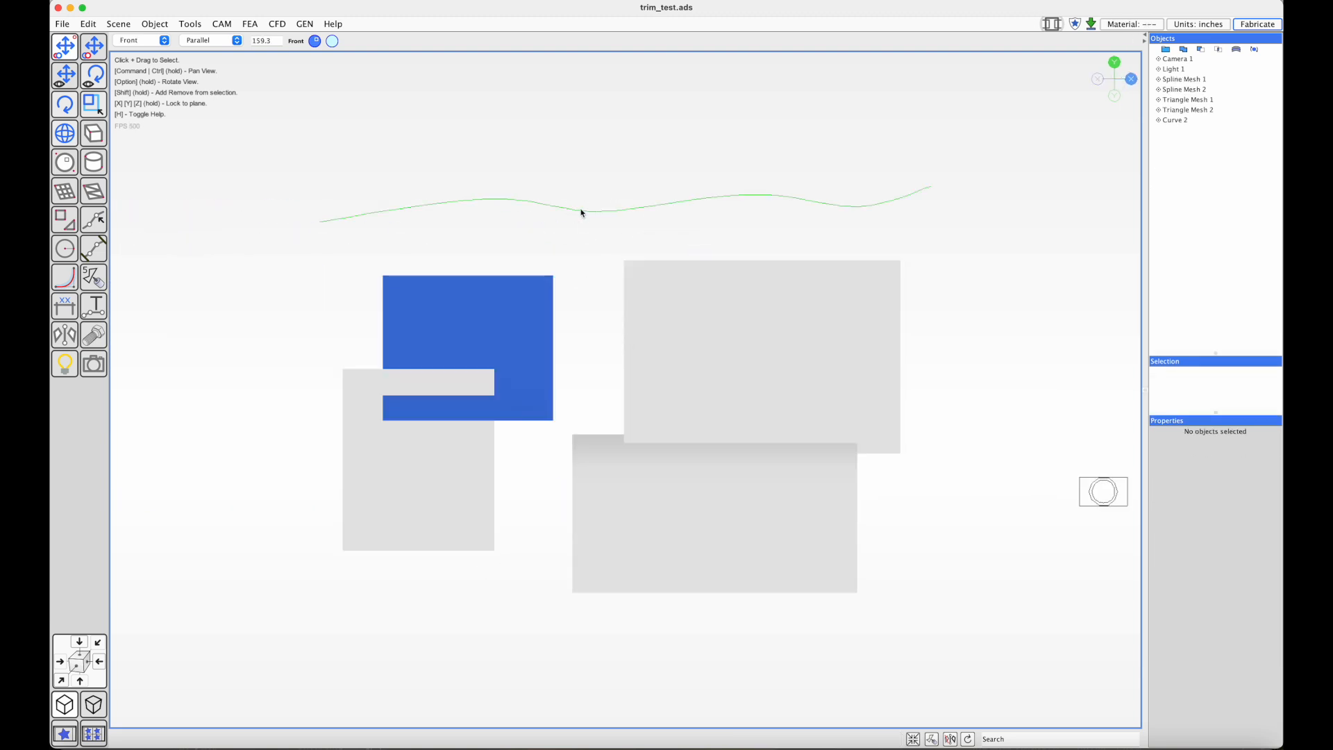
Delete the green curve above the meshes in trim_test.ads
{"action": "left_click", "coordinate": [575, 212]}
{"action": "key", "text": "Delete"}
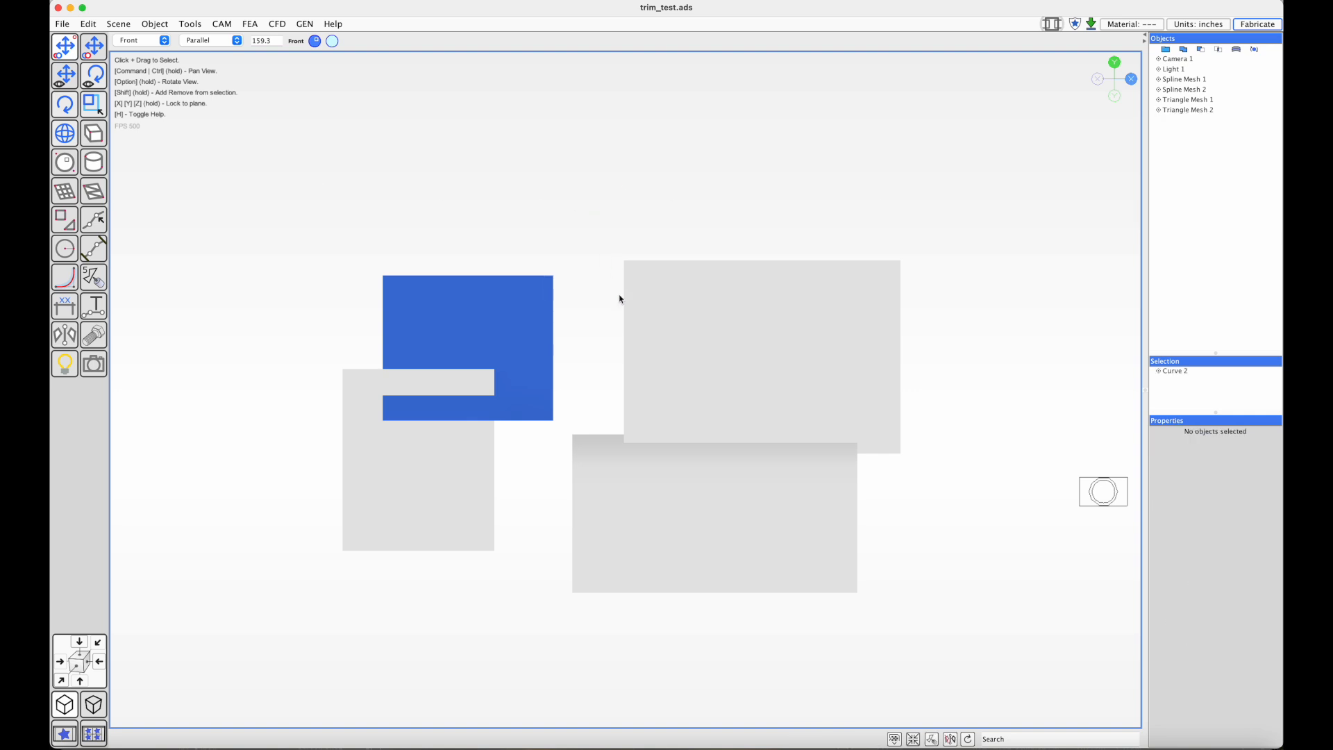
Examine from several angles where Spline Mesh 1 intersects the curved mesh below it
{"action": "left_click", "coordinate": [484, 336]}
{"action": "left_click", "coordinate": [795, 314]}
{"action": "scroll", "coordinate": [539, 220], "scroll_direction": "up", "scroll_amount": 5}
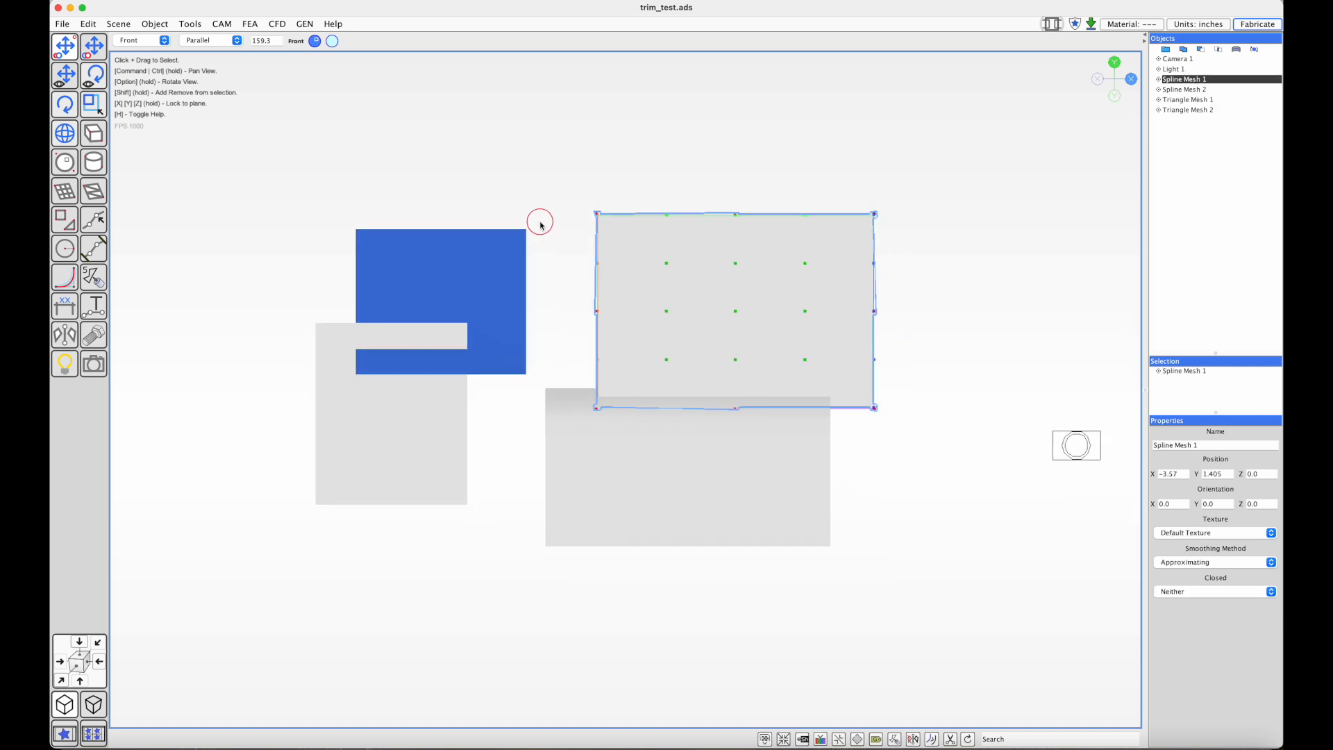
{"action": "left_click_drag", "start_coordinate": [583, 230], "coordinate": [581, 228], "text": "super"}
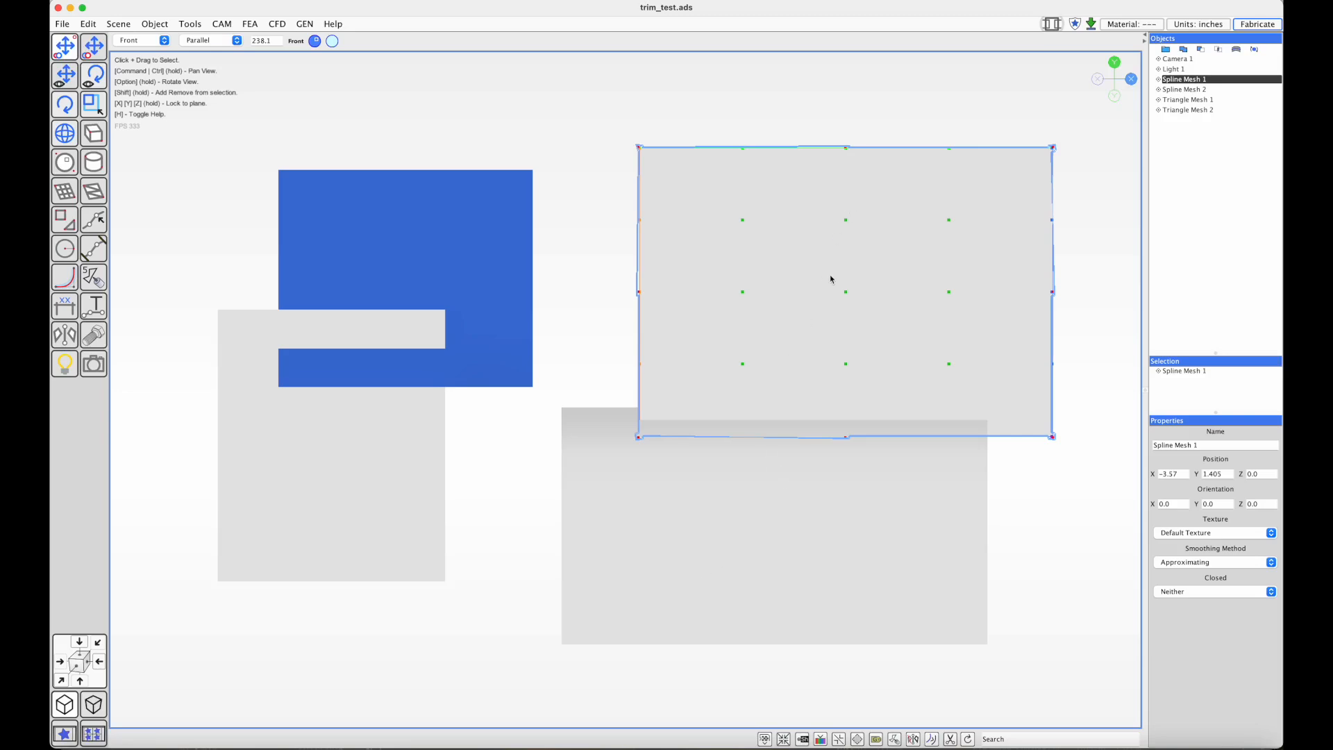
{"action": "left_click_drag", "start_coordinate": [775, 395], "coordinate": [639, 402], "text": "alt"}
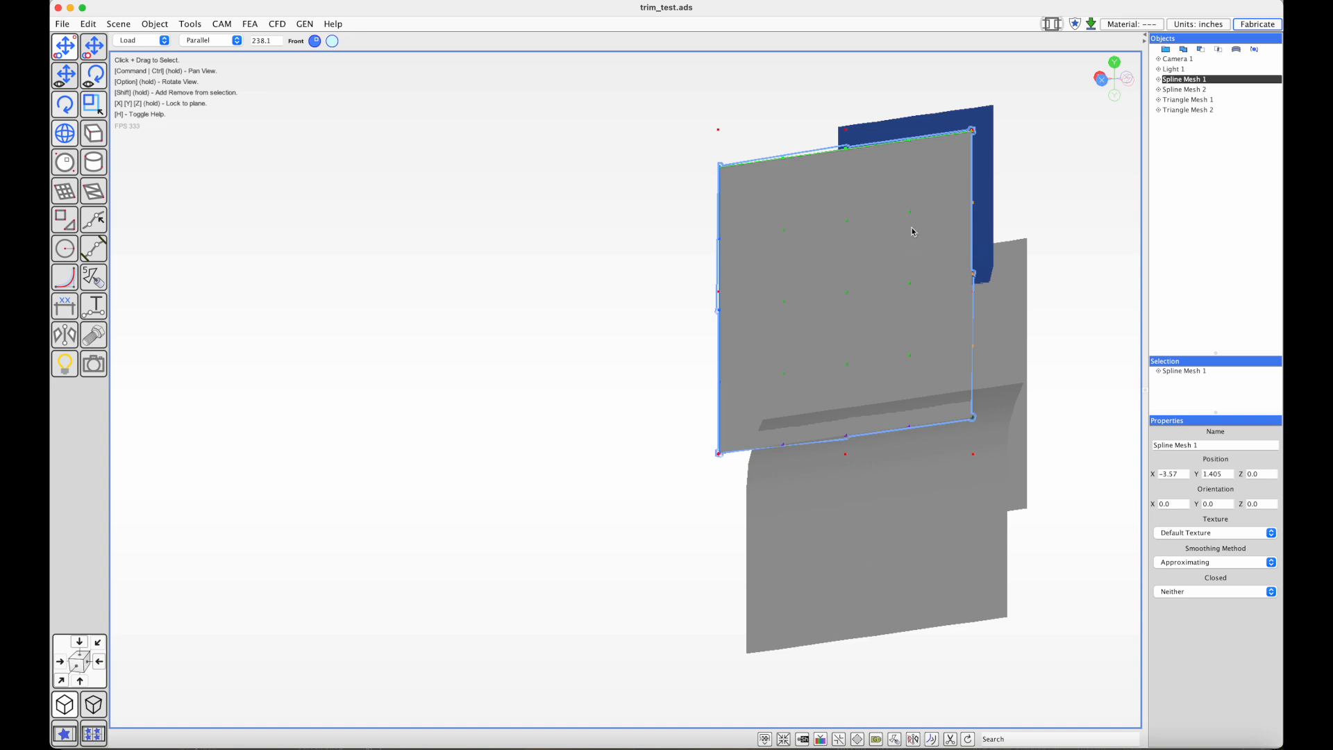
{"action": "left_click_drag", "start_coordinate": [872, 491], "coordinate": [607, 465], "text": "ctrl"}
{"action": "left_click_drag", "start_coordinate": [656, 399], "coordinate": [552, 434], "text": "alt"}
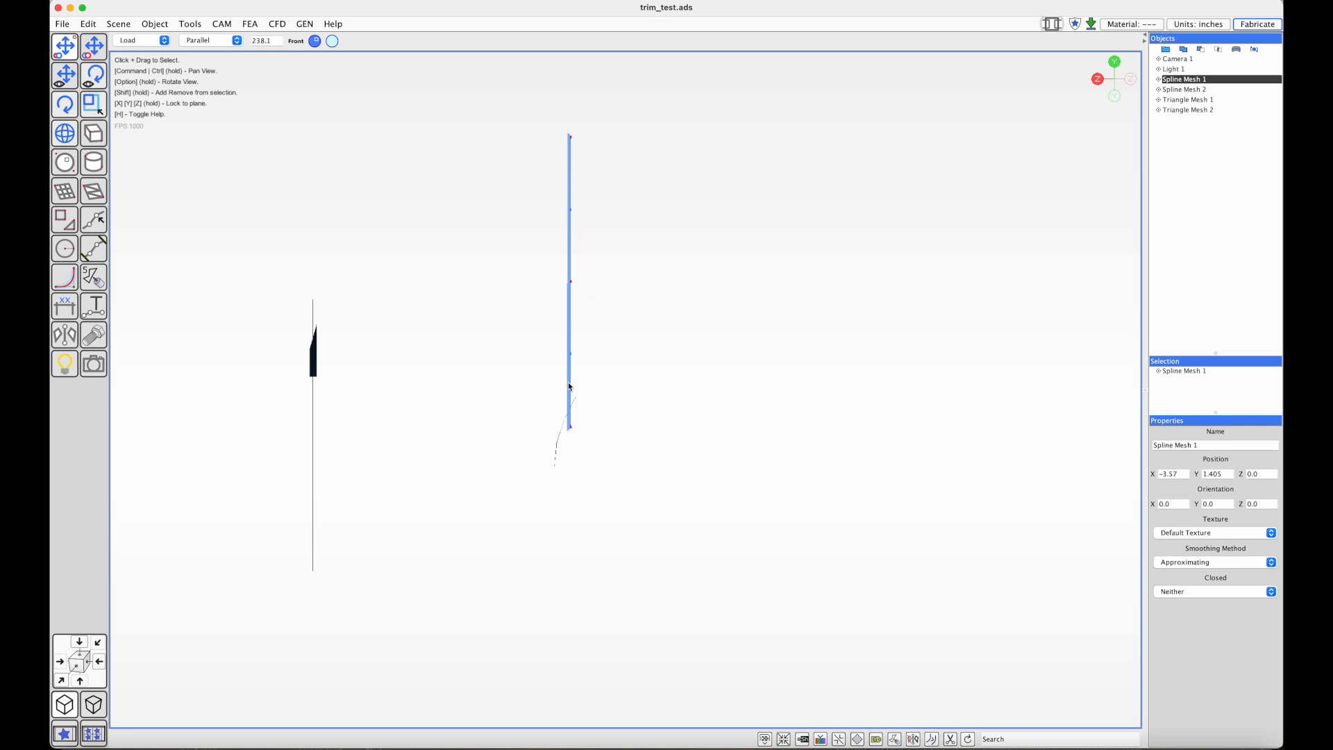
{"action": "left_click_drag", "start_coordinate": [550, 509], "coordinate": [617, 434], "text": "alt"}
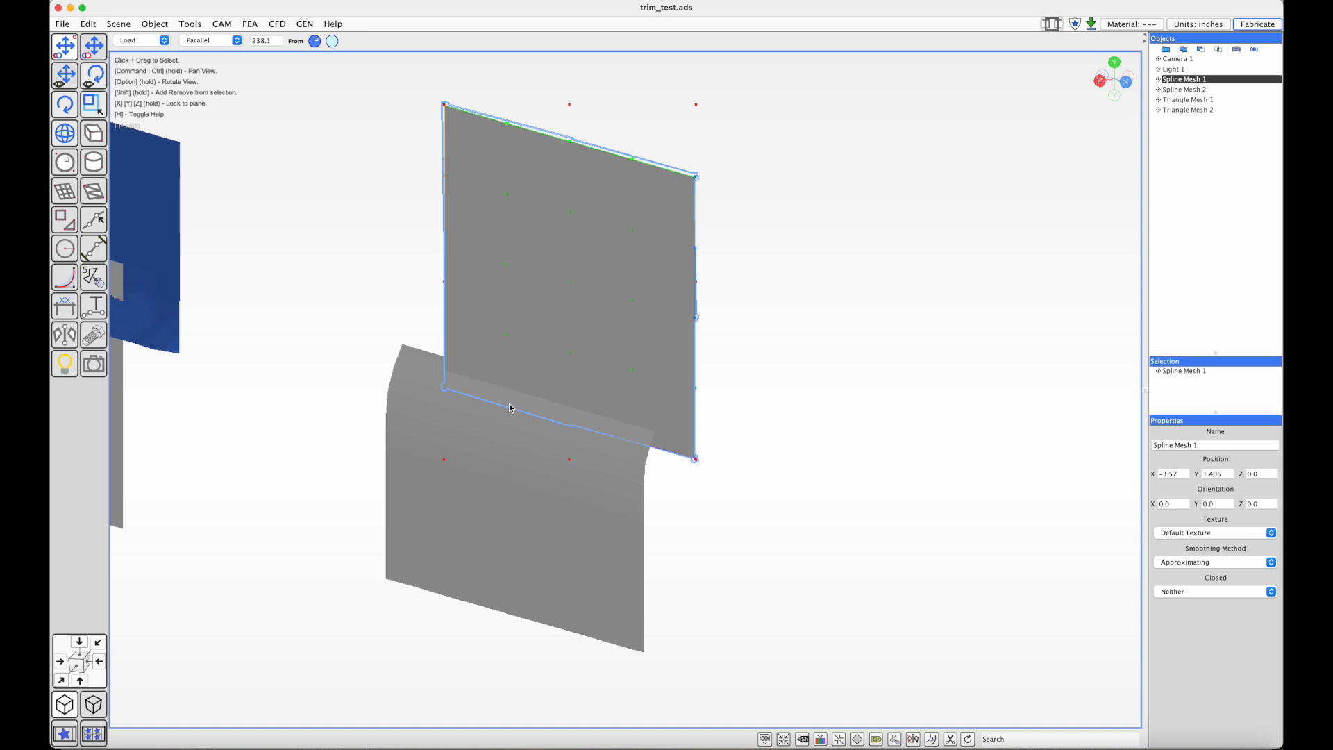
{"action": "left_click_drag", "start_coordinate": [747, 391], "coordinate": [884, 377], "text": "alt"}
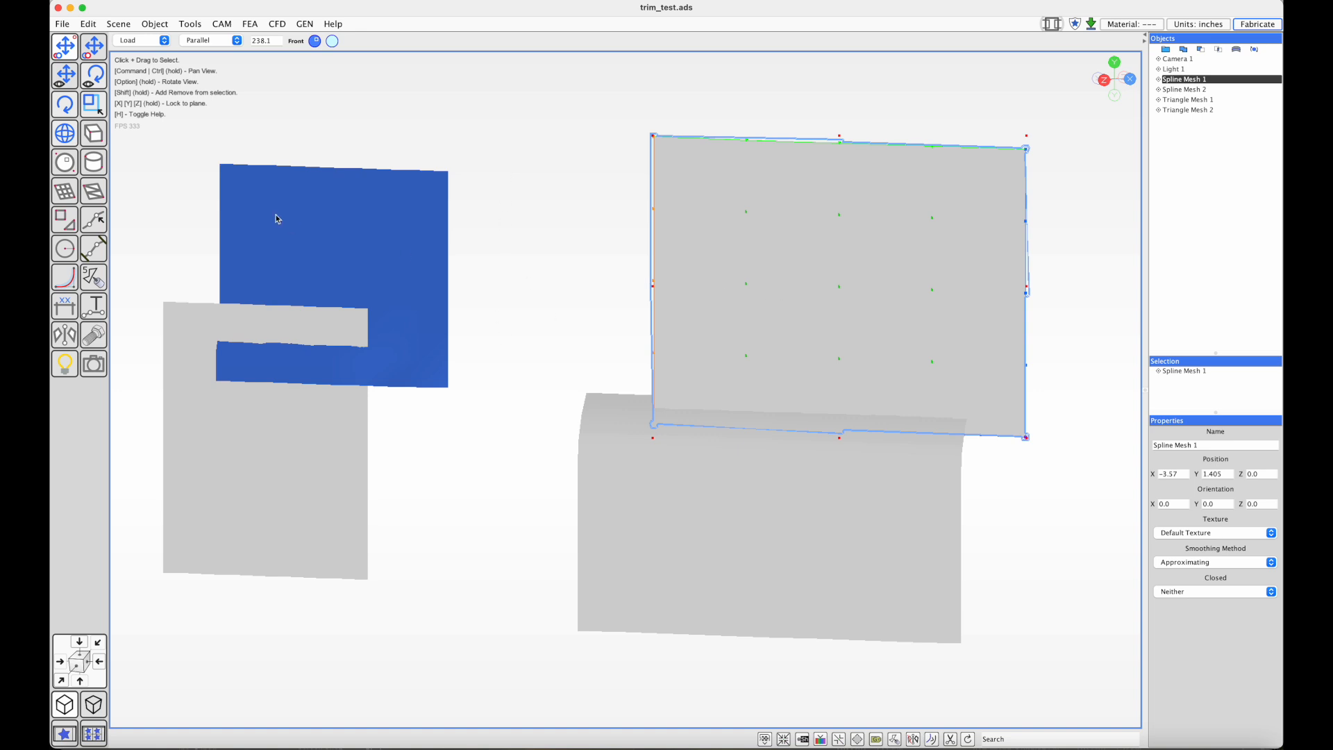
Open Spline Mesh 1 in the mesh editor to view its control point grid, and leave without saving changes
{"action": "left_click", "coordinate": [155, 24]}
{"action": "left_click", "coordinate": [166, 35]}
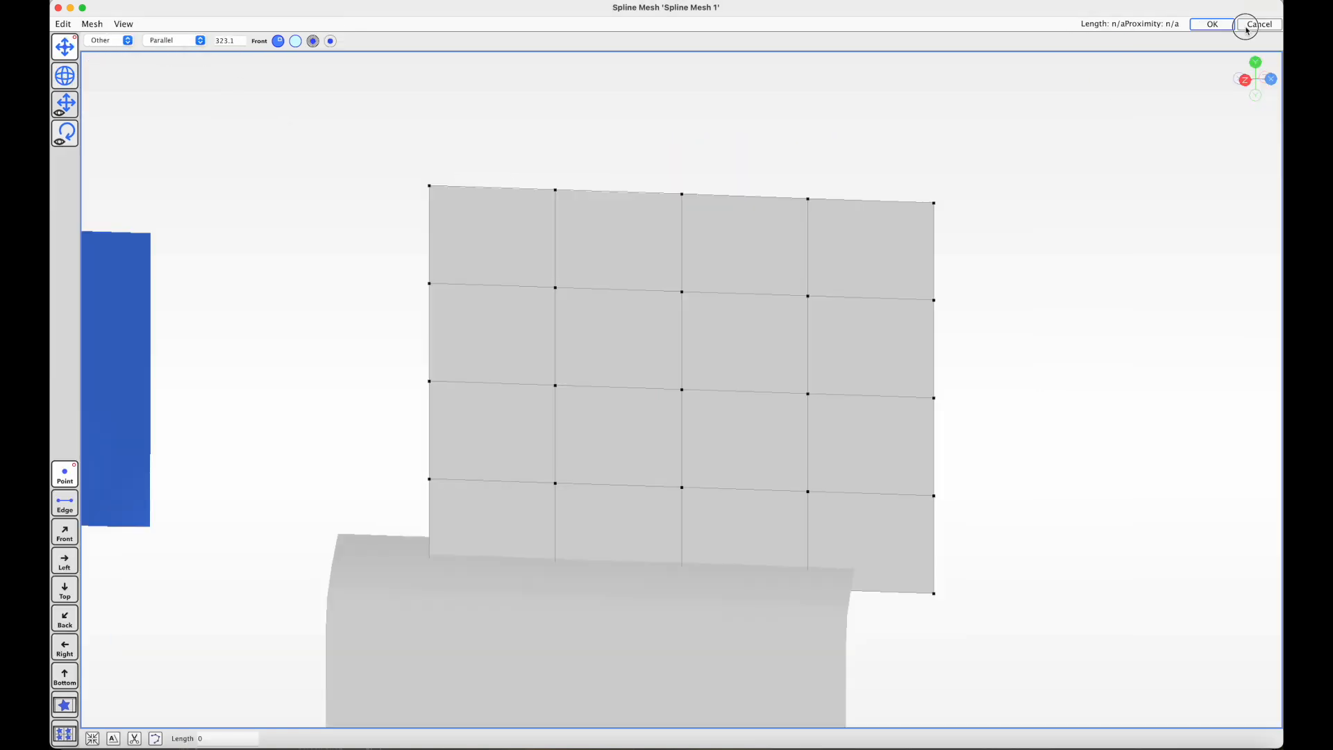
{"action": "left_click", "coordinate": [1246, 28]}
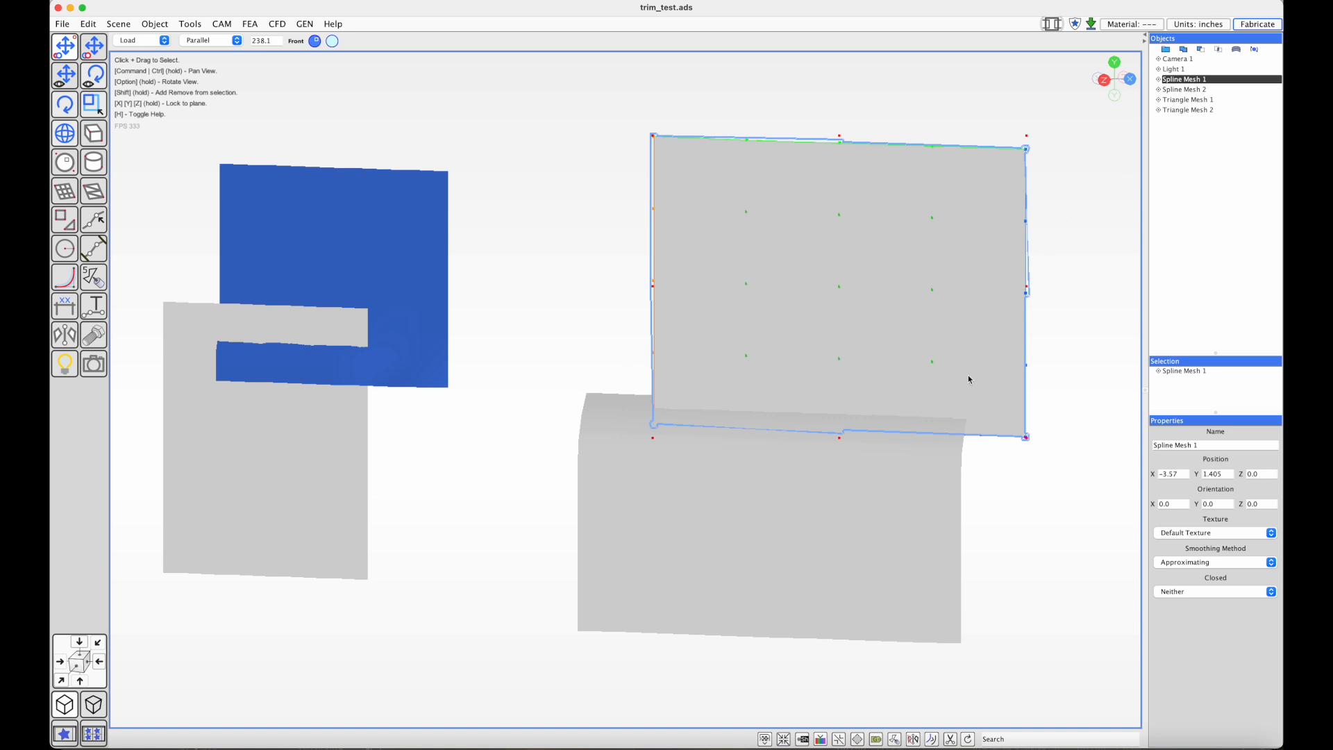
Trim the upper edge of the curved Spline Mesh 2 where it crosses Spline Mesh 1
{"action": "mouse_move", "coordinate": [863, 326]}
{"action": "left_mouse_down", "text": "alt"}
{"action": "mouse_move", "coordinate": [838, 330]}
{"action": "mouse_move", "coordinate": [851, 333]}
{"action": "mouse_move", "coordinate": [786, 444]}
{"action": "left_mouse_up", "text": "alt"}
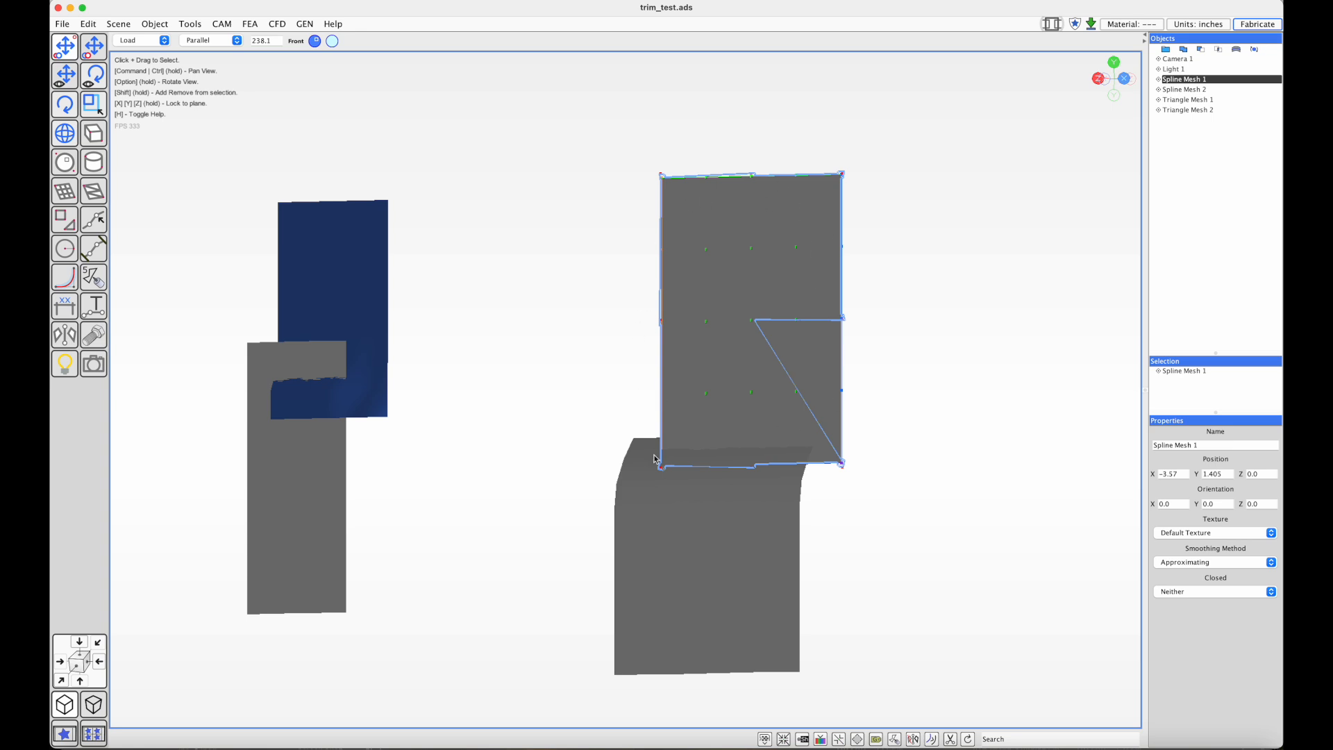
{"action": "left_click_drag", "start_coordinate": [565, 449], "coordinate": [595, 459], "text": "alt"}
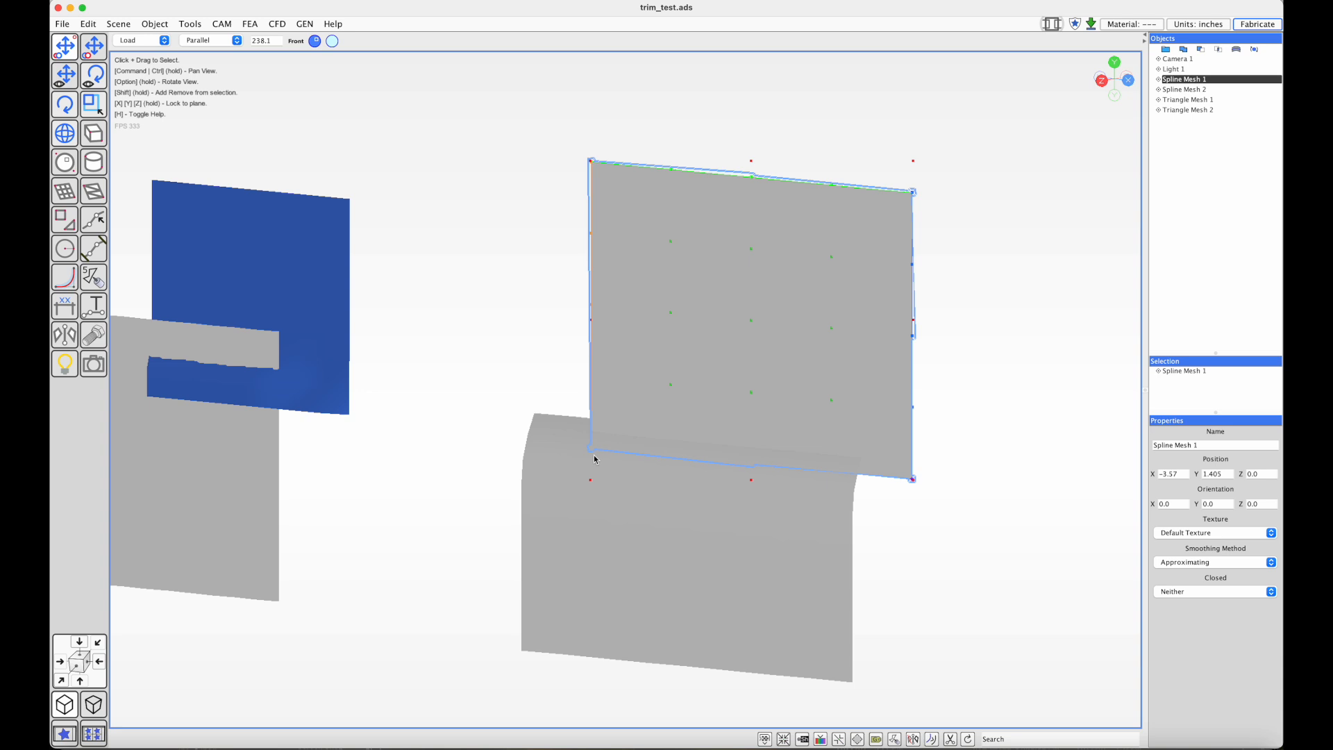
{"action": "left_click", "coordinate": [740, 529]}
{"action": "mouse_move", "coordinate": [908, 521]}
{"action": "left_mouse_down", "text": "alt"}
{"action": "mouse_move", "coordinate": [847, 514]}
{"action": "mouse_move", "coordinate": [896, 524]}
{"action": "left_mouse_up", "text": "alt"}
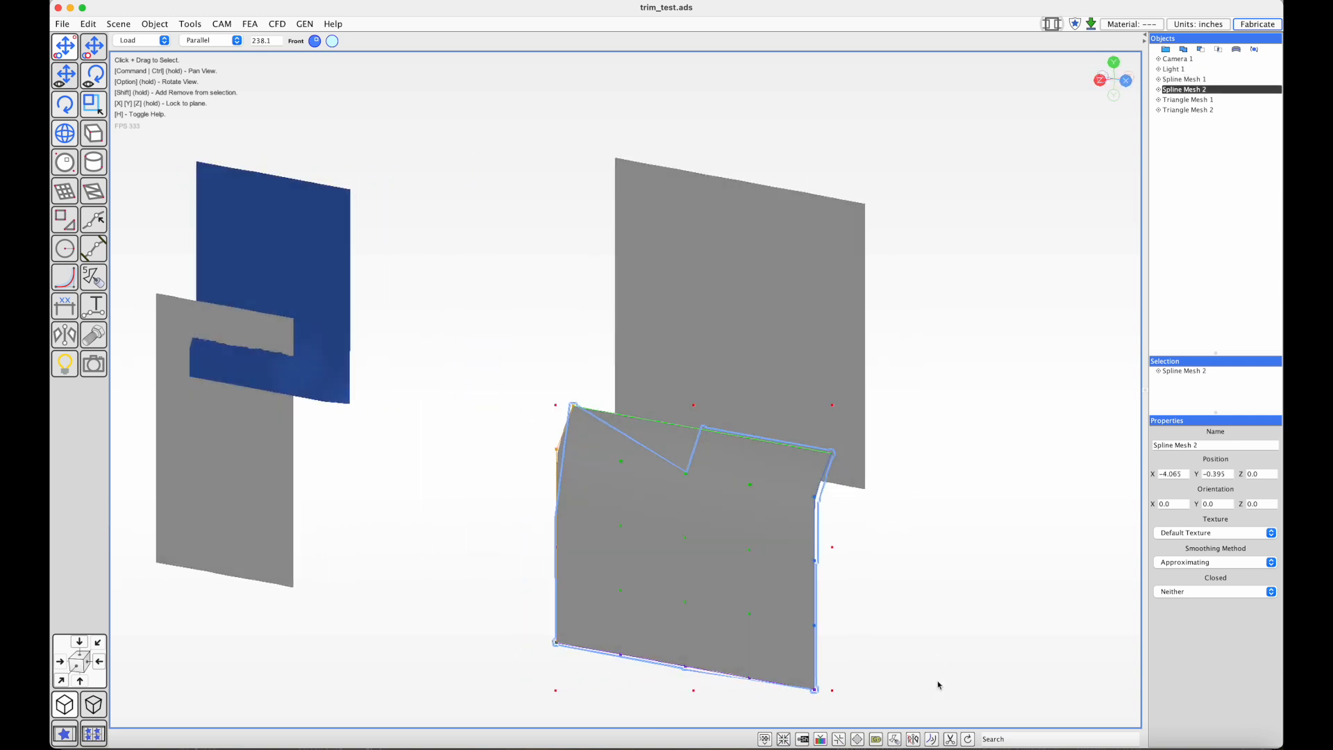
{"action": "left_click", "coordinate": [951, 740]}
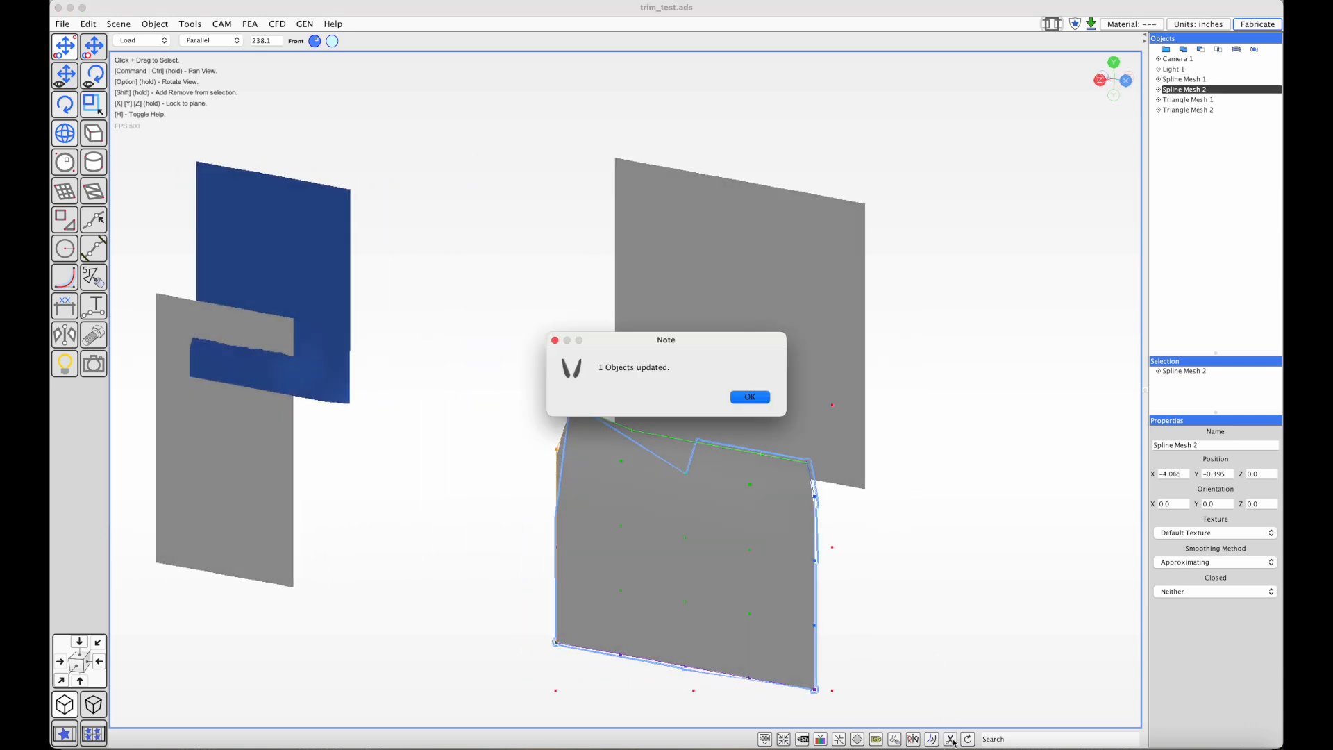
{"action": "left_click", "coordinate": [749, 396]}
Examine the trimmed upper edge of Spline Mesh 2 against Spline Mesh 1 from both sides and clear the selection
{"action": "left_click_drag", "start_coordinate": [872, 468], "coordinate": [797, 420], "text": "alt"}
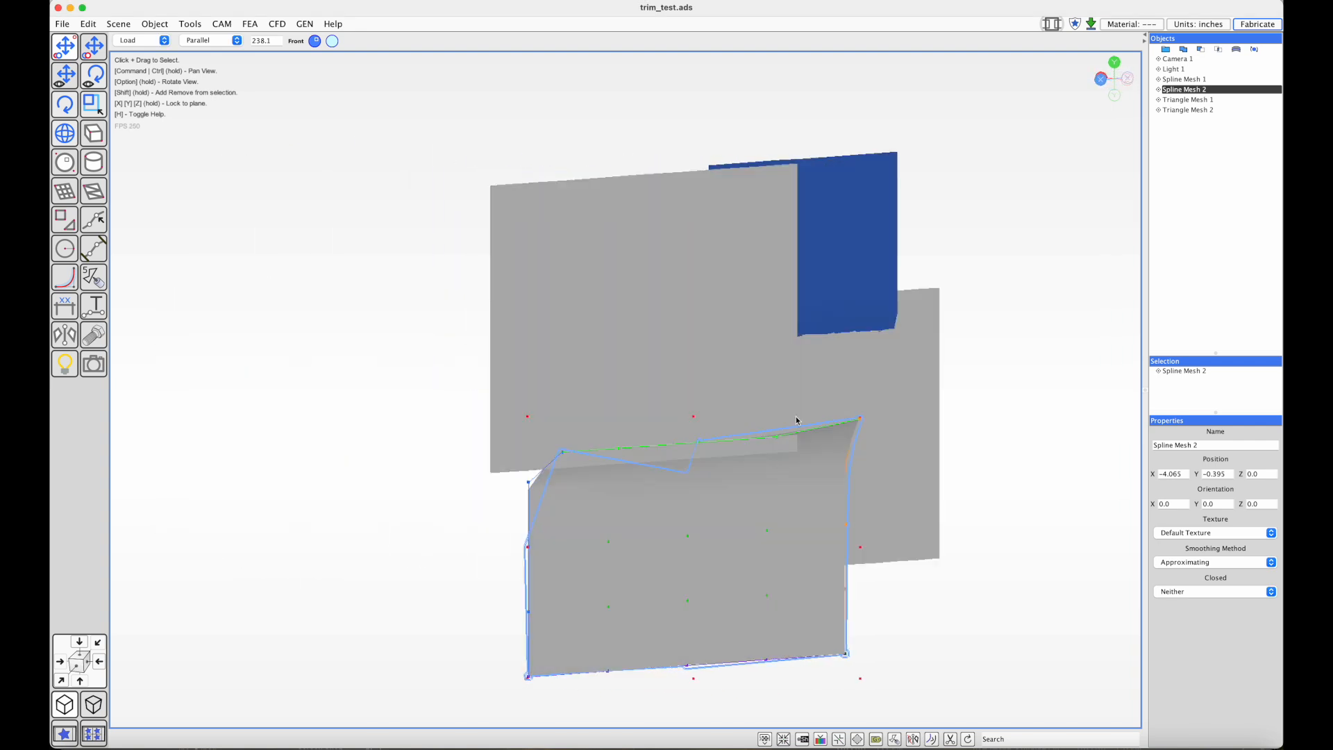
{"action": "left_click_drag", "start_coordinate": [553, 469], "coordinate": [539, 465], "text": "alt"}
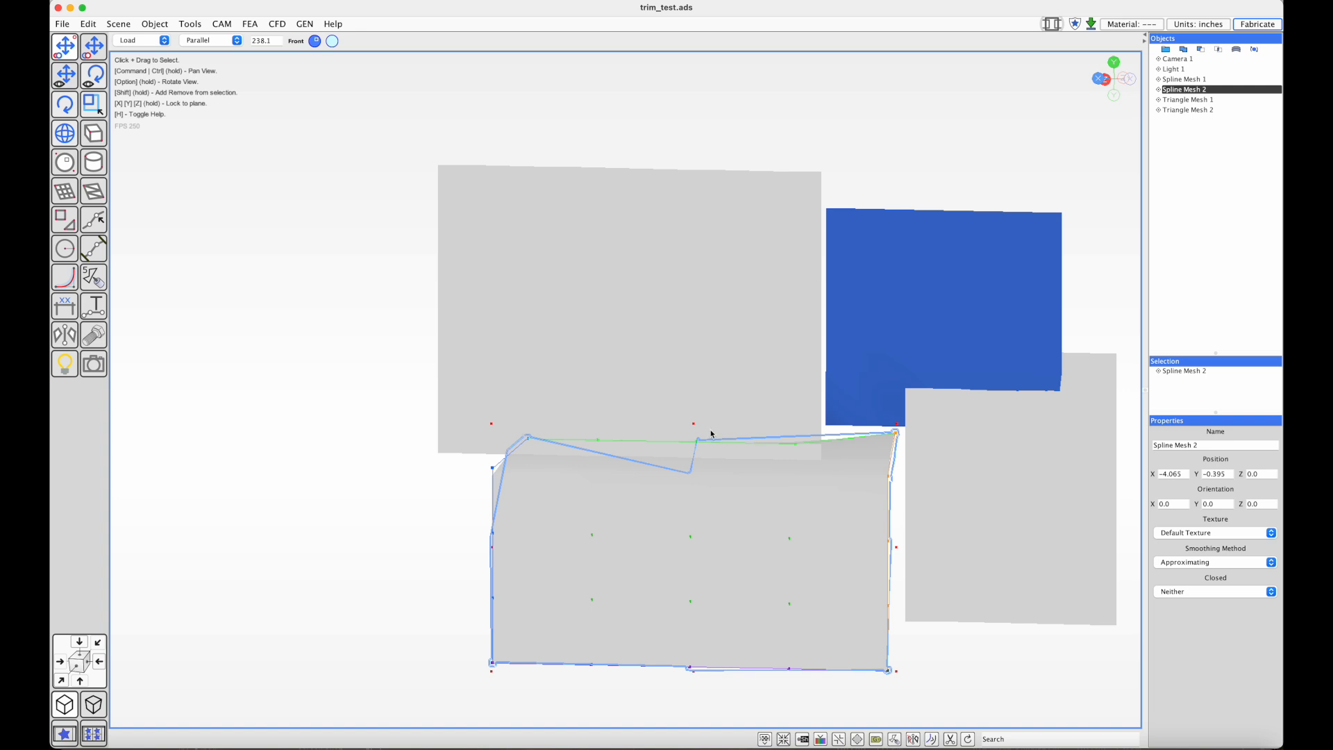
{"action": "left_click_drag", "start_coordinate": [711, 434], "coordinate": [791, 453], "text": "alt"}
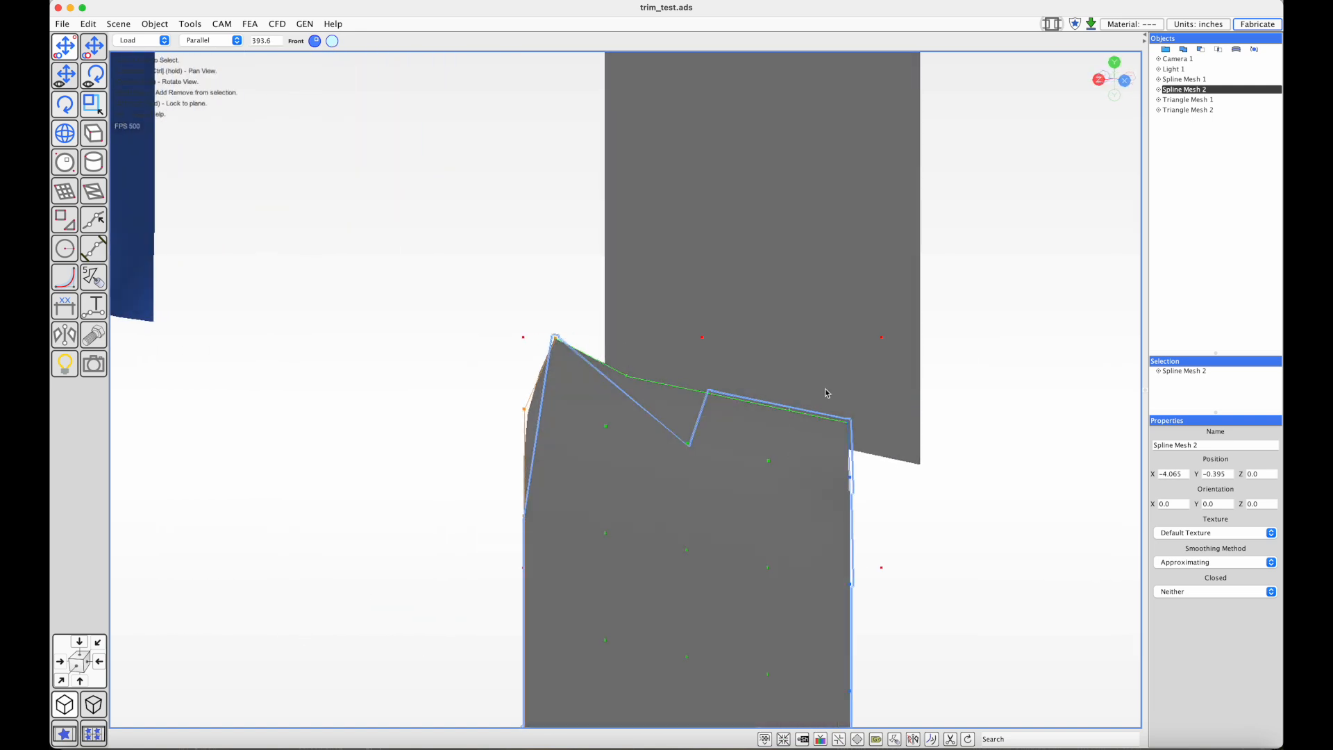
{"action": "scroll", "coordinate": [702, 414], "scroll_direction": "down", "scroll_amount": 5}
{"action": "left_click", "coordinate": [419, 393]}
Trim the blue Triangle Mesh 1 along the line where it intersects the grey triangle mesh
{"action": "left_click_drag", "start_coordinate": [360, 373], "coordinate": [621, 442], "text": "super"}
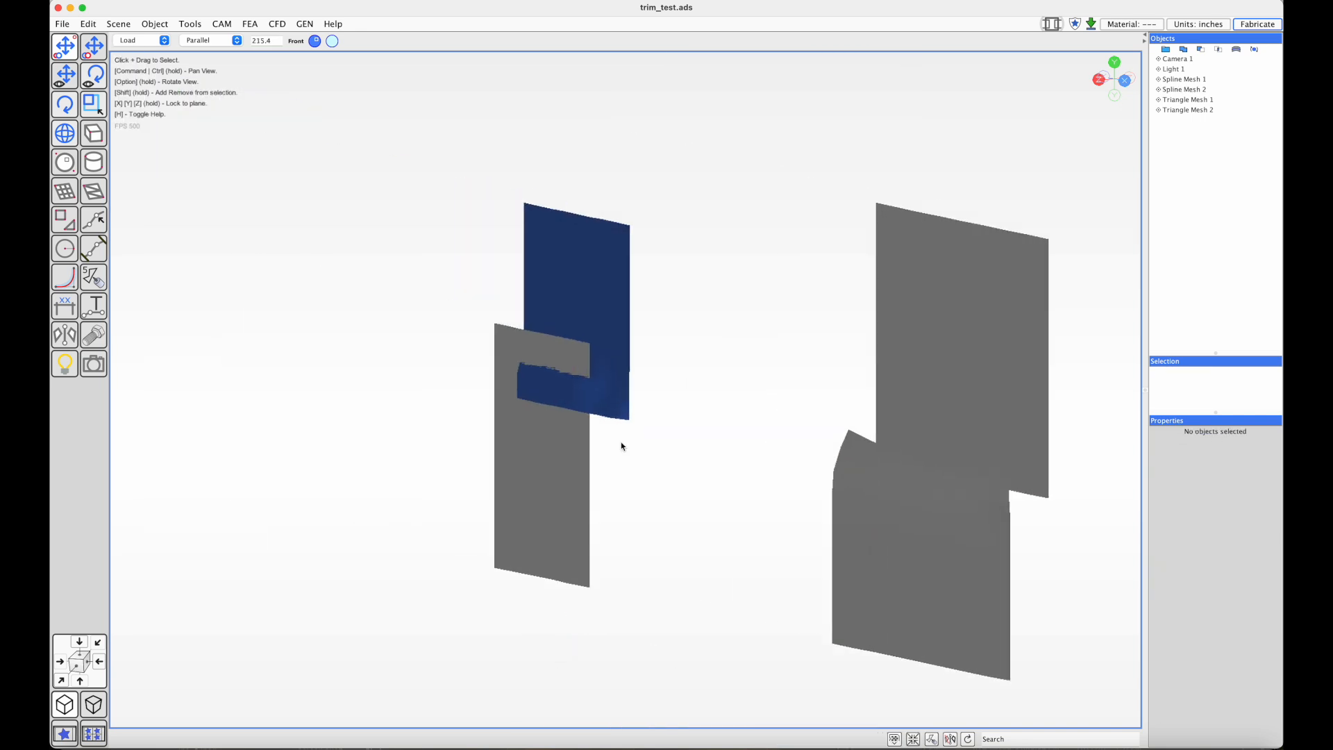
{"action": "scroll", "coordinate": [575, 405], "scroll_direction": "up", "scroll_amount": 8}
{"action": "left_click", "coordinate": [572, 215]}
{"action": "left_click_drag", "start_coordinate": [552, 213], "coordinate": [684, 382], "text": "super"}
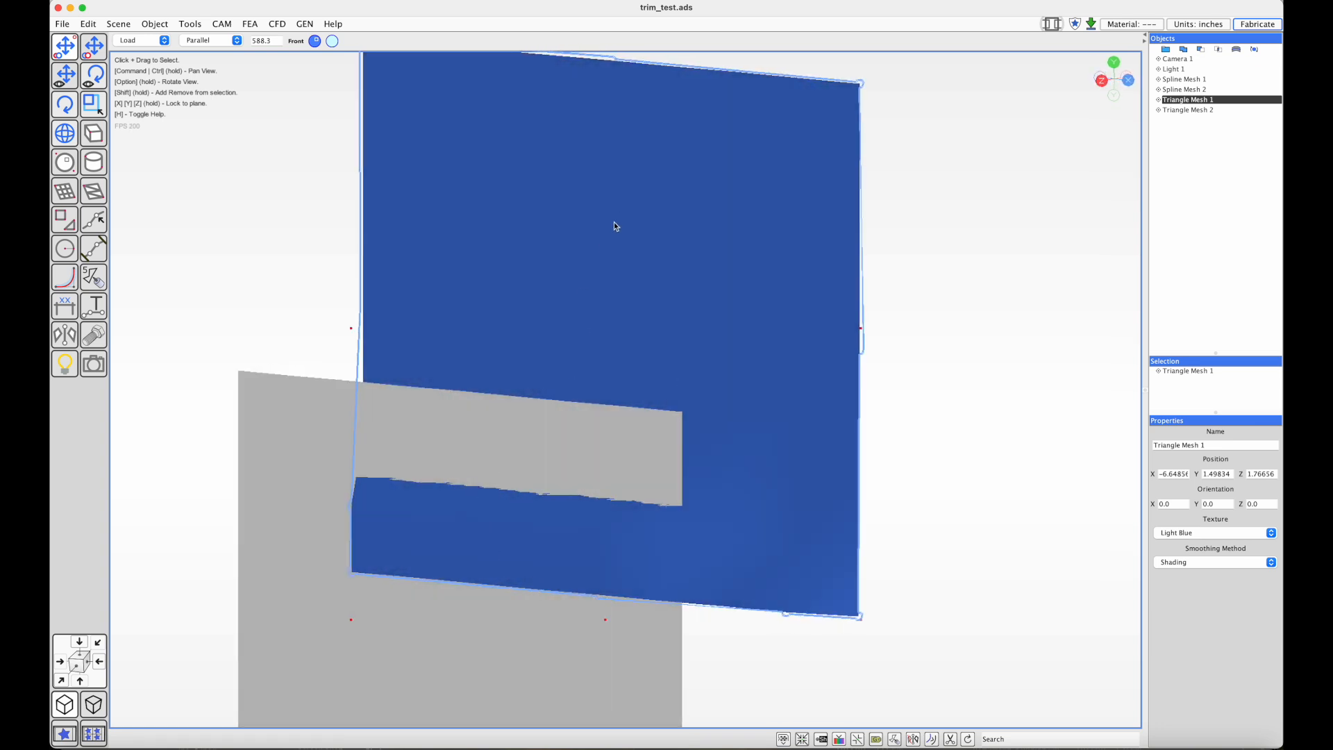
{"action": "left_click", "coordinate": [956, 745]}
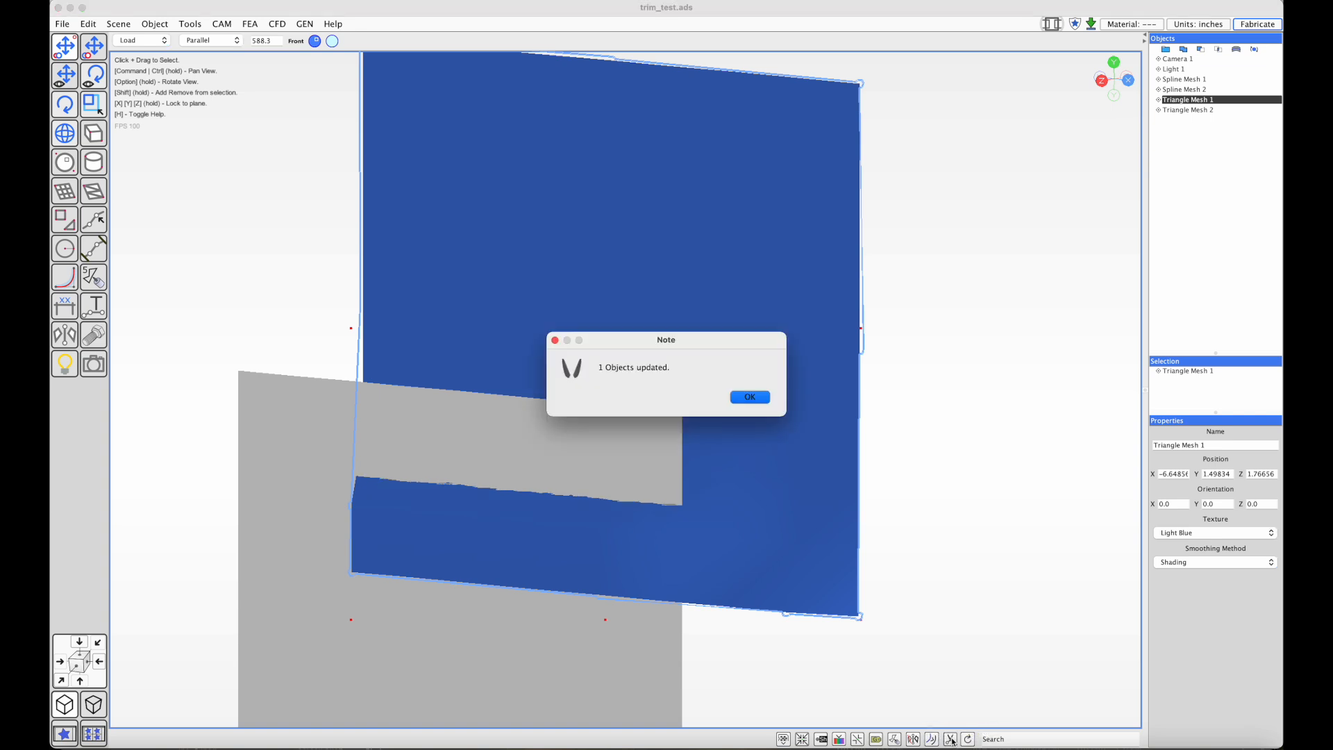
{"action": "left_click", "coordinate": [750, 397]}
Open Triangle Mesh 1 in the mesh editor and select points along the trimmed edge to examine how the cut split the triangles
{"action": "left_click", "coordinate": [154, 24]}
{"action": "left_click", "coordinate": [173, 39]}
{"action": "scroll", "coordinate": [458, 298], "scroll_direction": "up", "scroll_amount": 5}
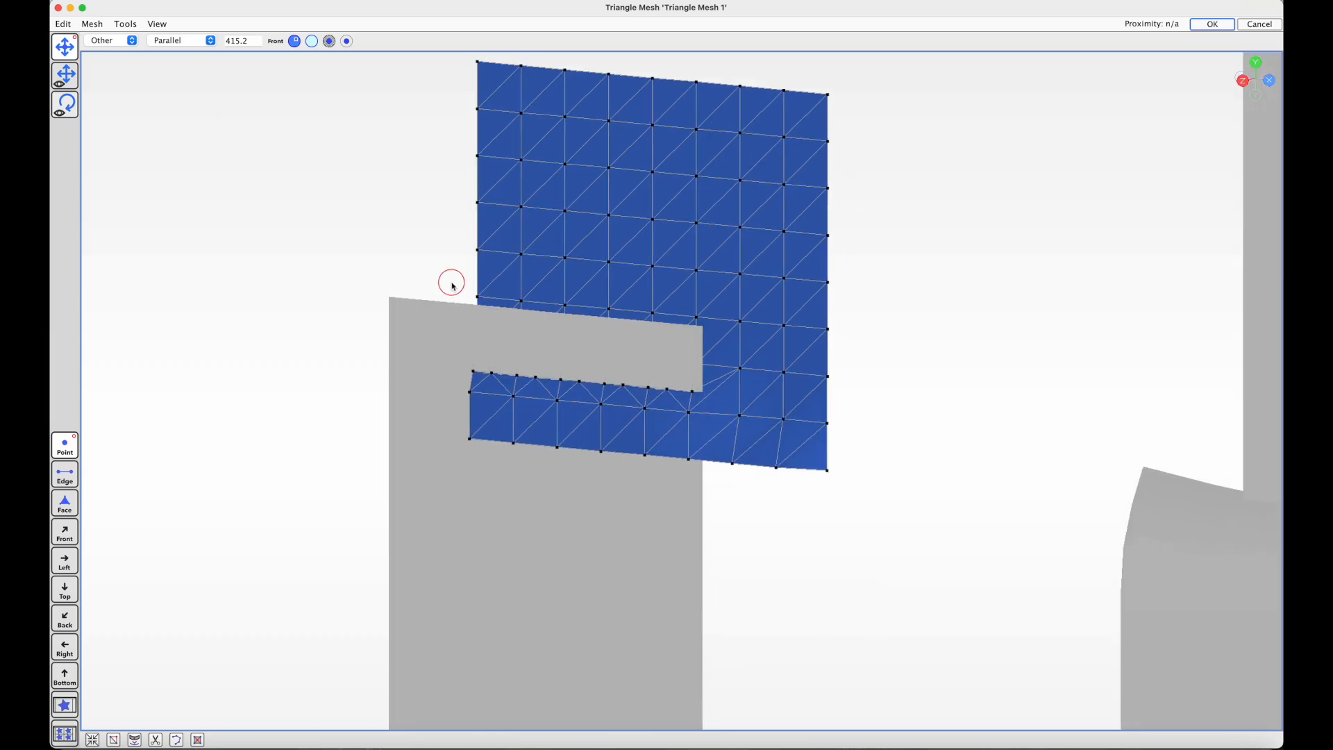
{"action": "left_click_drag", "start_coordinate": [334, 340], "coordinate": [381, 375]}
{"action": "middle_click_drag", "start_coordinate": [471, 377], "coordinate": [417, 370]}
{"action": "right_click_drag", "start_coordinate": [417, 371], "coordinate": [746, 405]}
{"action": "scroll", "coordinate": [747, 406], "scroll_direction": "up", "scroll_amount": 6}
{"action": "middle_click_drag", "start_coordinate": [747, 406], "coordinate": [820, 390]}
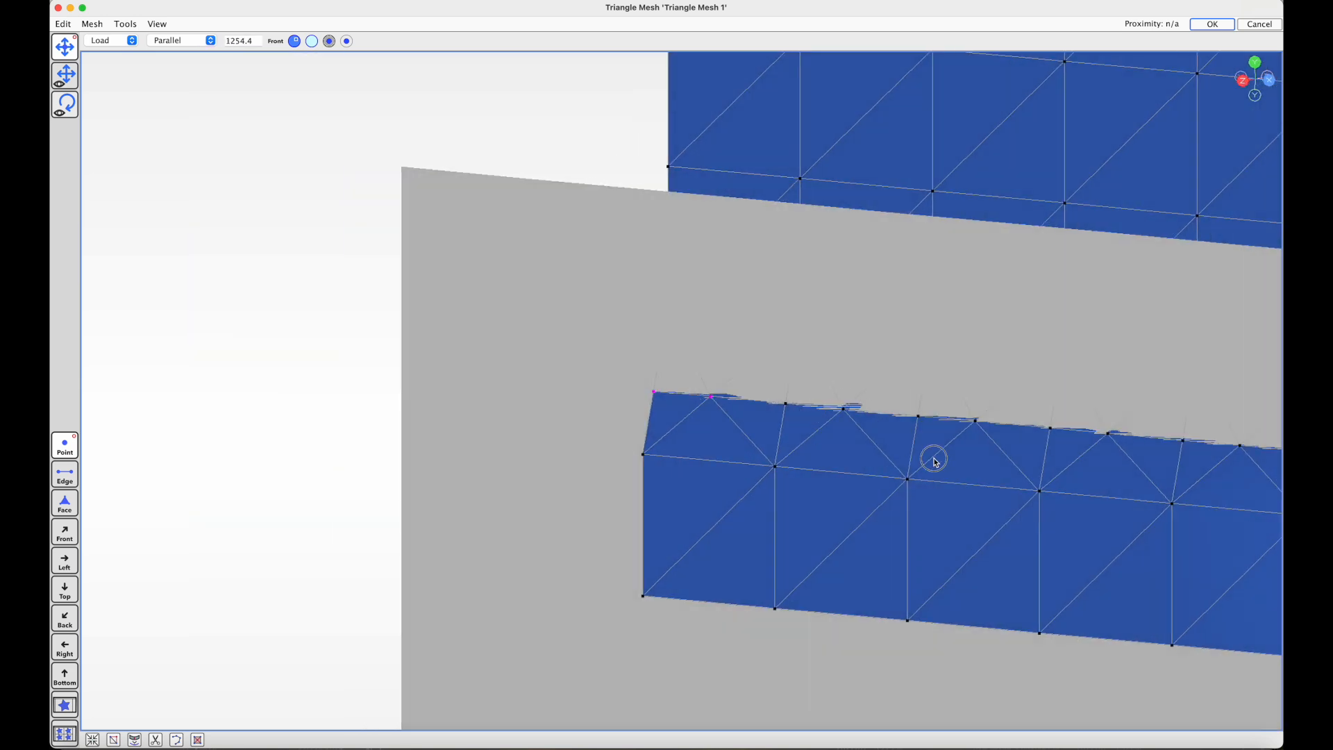
{"action": "right_click_drag", "start_coordinate": [1039, 449], "coordinate": [844, 444]}
{"action": "middle_click_drag", "start_coordinate": [790, 442], "coordinate": [874, 433]}
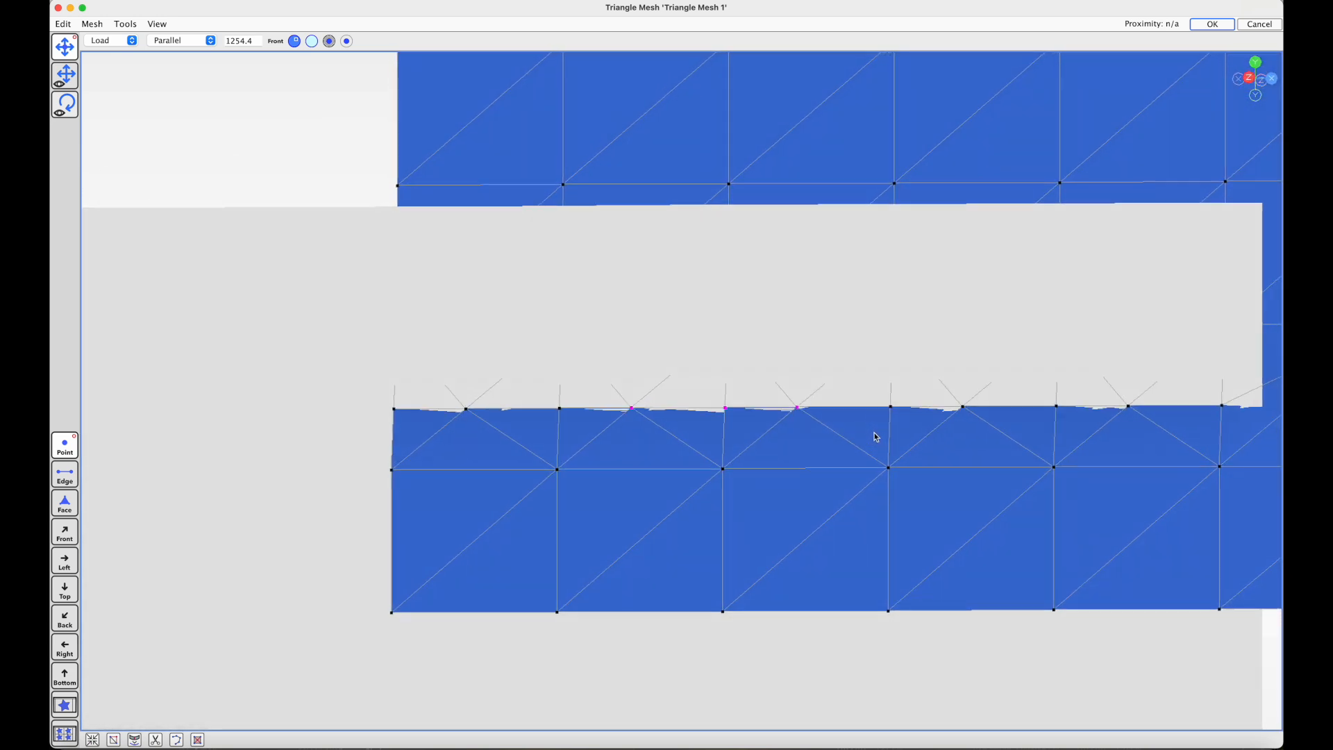
Delete the five faces at the outer end of the Triangle Mesh 1 strip below the cut line
{"action": "left_click", "coordinate": [65, 502]}
{"action": "left_click", "coordinate": [400, 428]}
{"action": "left_click", "coordinate": [466, 436], "text": "shift"}
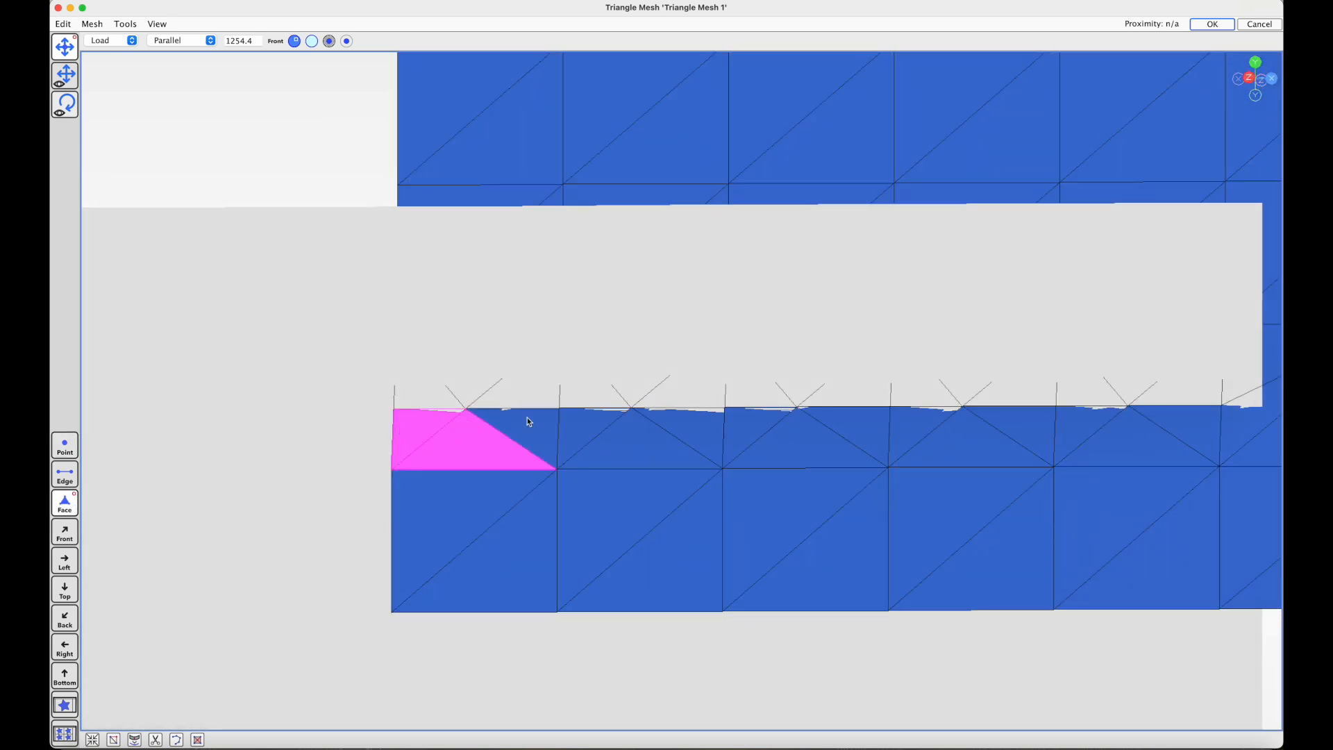
{"action": "left_click", "coordinate": [503, 426], "text": "shift"}
{"action": "left_click", "coordinate": [456, 497], "text": "shift"}
{"action": "left_click", "coordinate": [521, 553], "text": "shift"}
{"action": "key", "text": "BackSpace"}
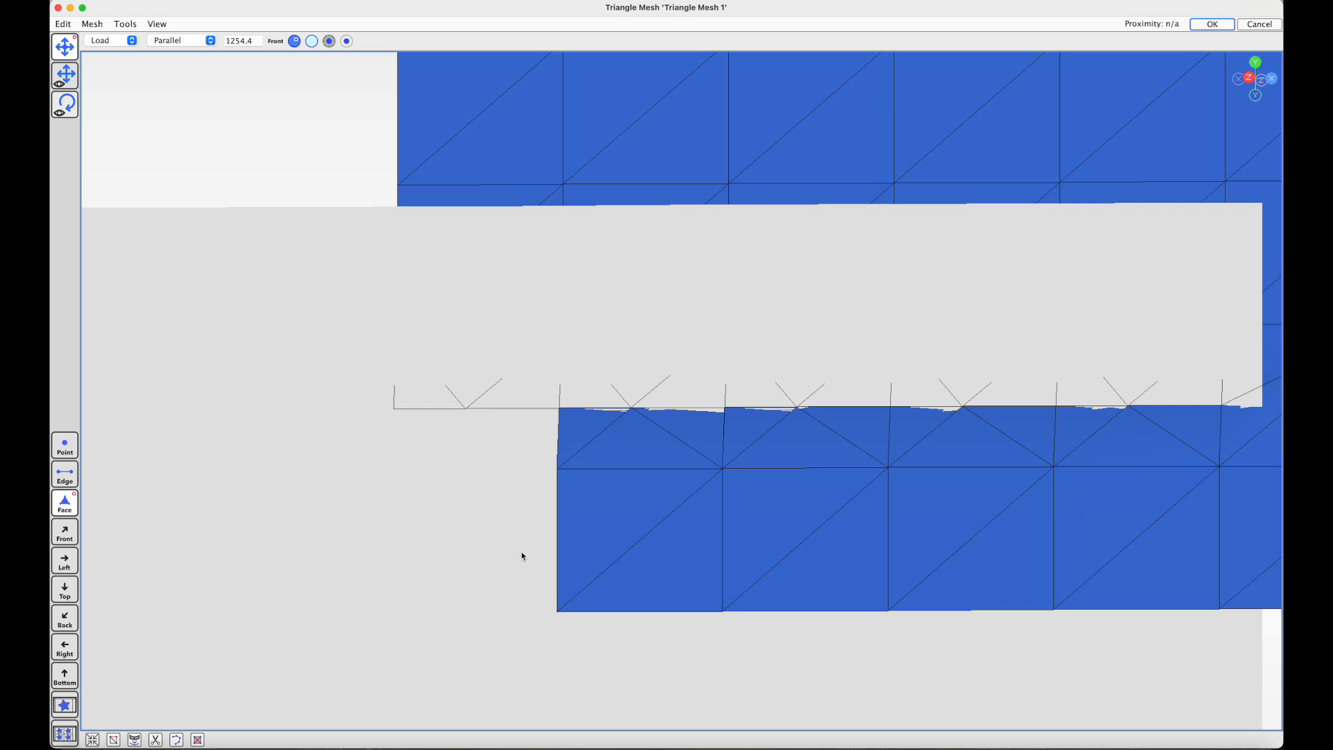
Delete the next five faces of the strip below the cut line and save the edited triangle mesh
{"action": "left_click", "coordinate": [585, 435]}
{"action": "left_click", "coordinate": [679, 432], "text": "shift"}
{"action": "left_click", "coordinate": [634, 452], "text": "shift"}
{"action": "left_click", "coordinate": [649, 514], "text": "shift"}
{"action": "left_click", "coordinate": [677, 568], "text": "shift"}
{"action": "key", "text": "BackSpace"}
{"action": "middle_click_drag", "start_coordinate": [676, 564], "coordinate": [627, 559]}
{"action": "left_click", "coordinate": [841, 390]}
Examine the cut-back corner of Triangle Mesh 1 against the grey mesh from several angles and clear the selection
{"action": "left_click_drag", "start_coordinate": [889, 430], "coordinate": [720, 486], "text": "super"}
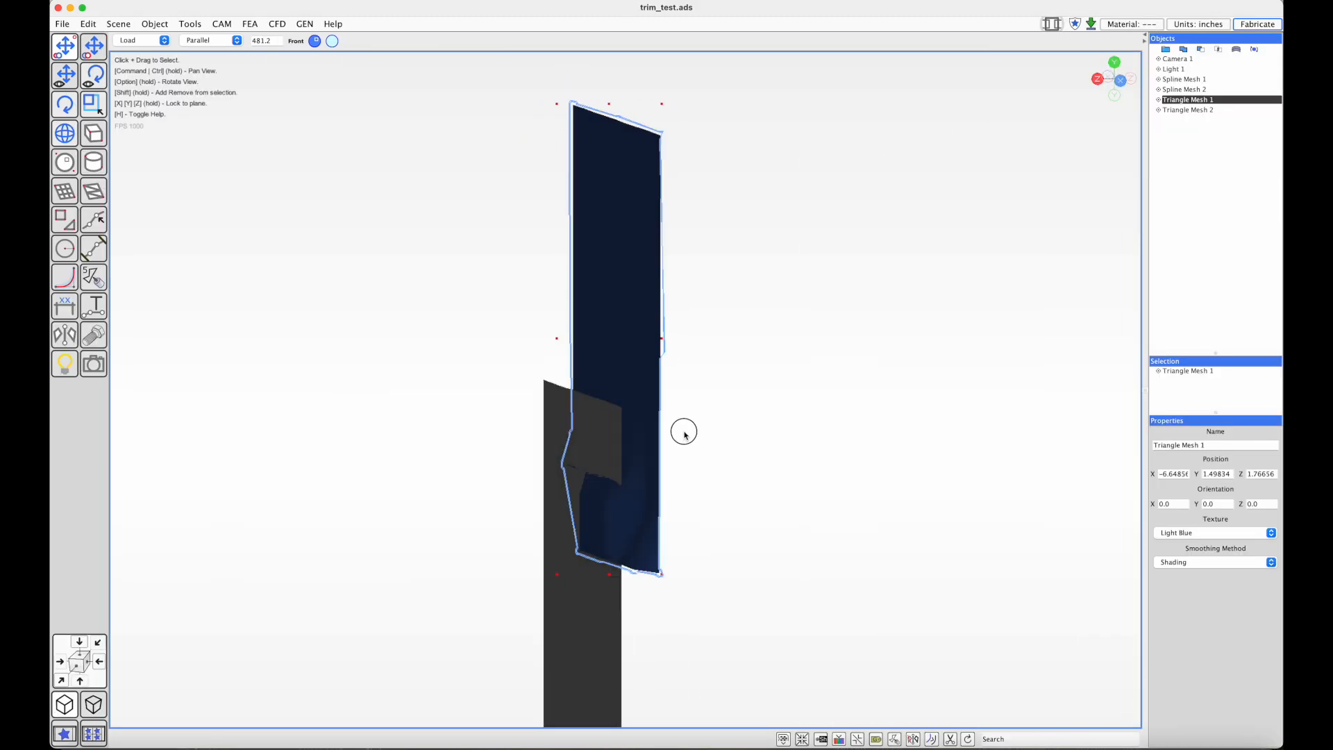
{"action": "left_click_drag", "start_coordinate": [684, 432], "coordinate": [690, 432], "text": "alt"}
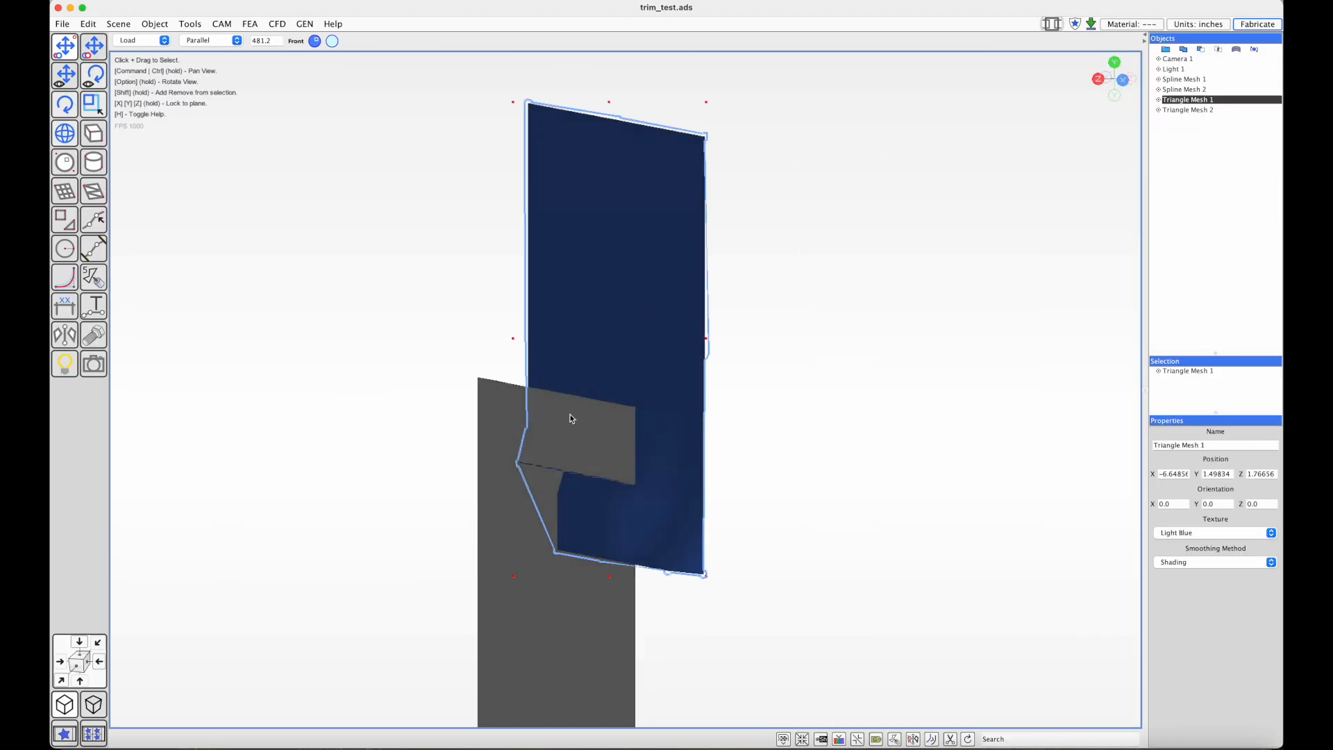
{"action": "scroll", "coordinate": [570, 415], "scroll_direction": "down", "scroll_amount": 5}
{"action": "left_click_drag", "start_coordinate": [570, 415], "coordinate": [612, 413], "text": "alt"}
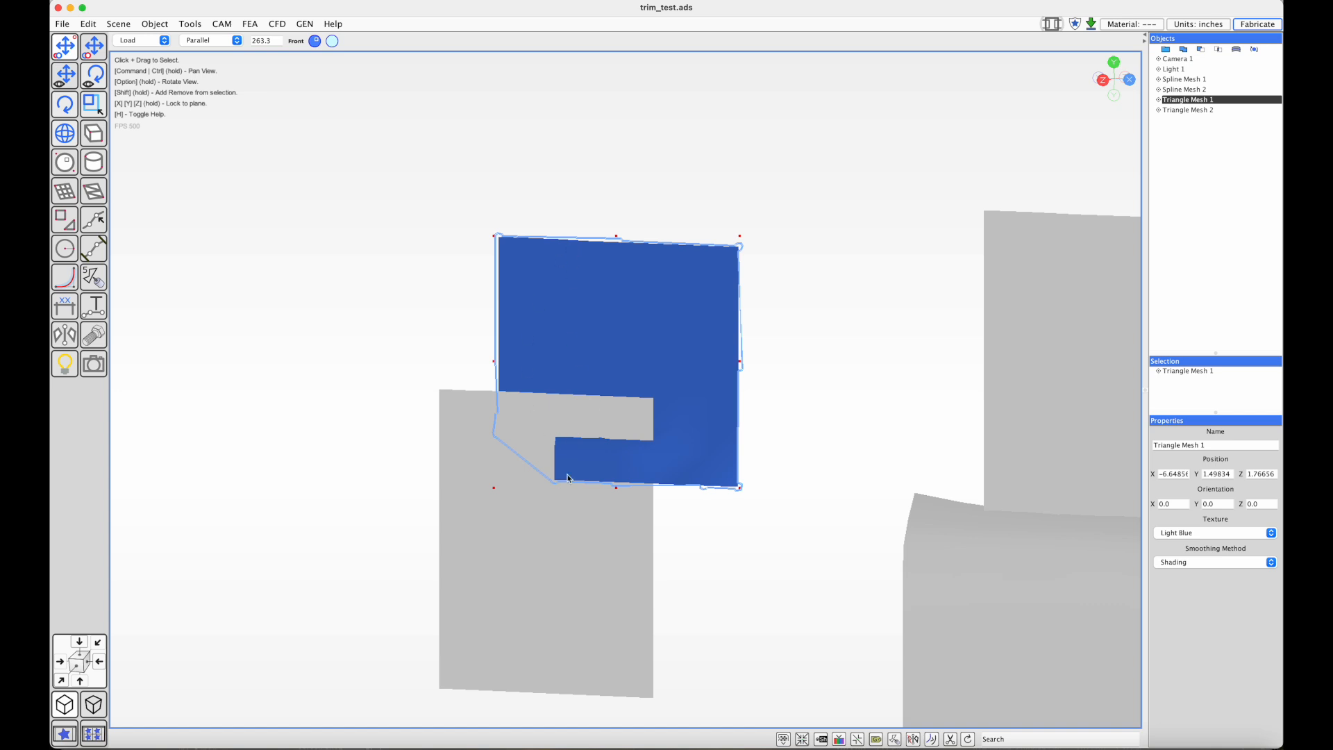
{"action": "scroll", "coordinate": [575, 483], "scroll_direction": "down", "scroll_amount": 5}
{"action": "left_click_drag", "start_coordinate": [615, 474], "coordinate": [526, 463], "text": "super"}
{"action": "scroll", "coordinate": [560, 467], "scroll_direction": "up", "scroll_amount": 6}
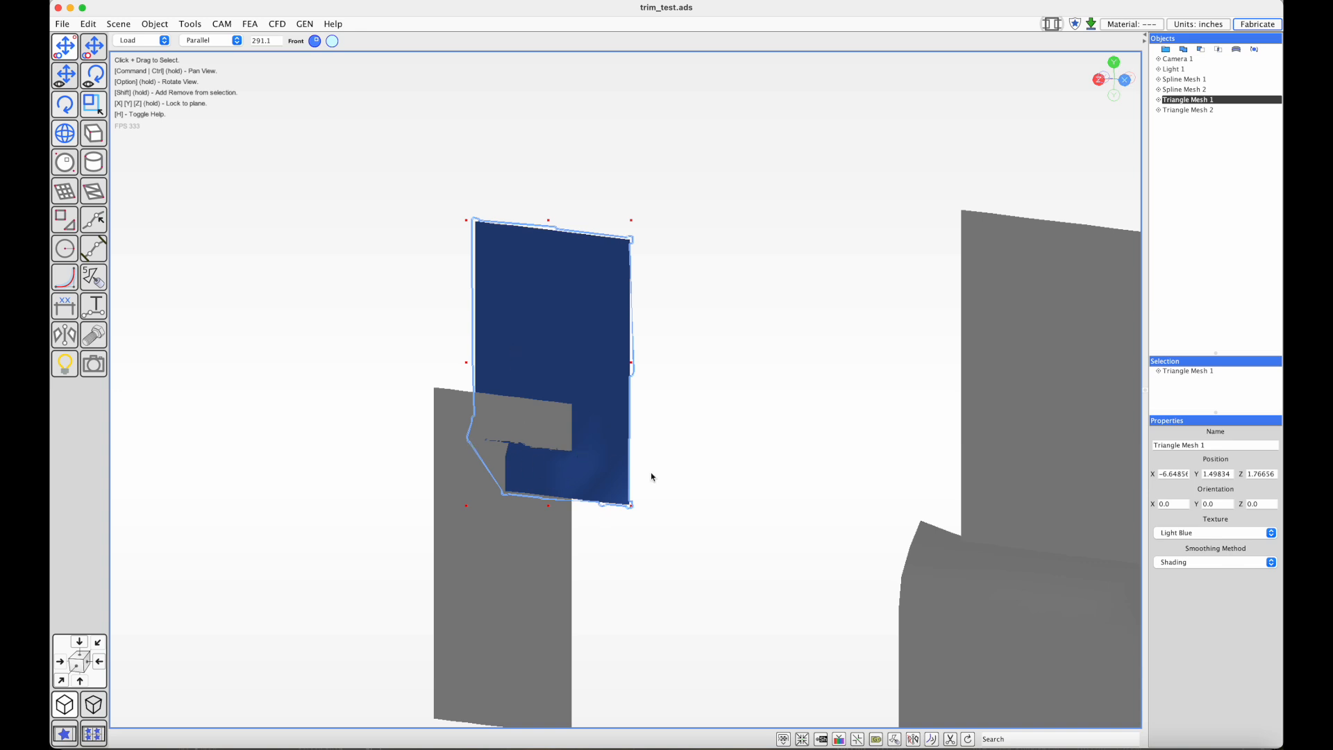
{"action": "left_click_drag", "start_coordinate": [630, 382], "coordinate": [595, 390], "text": "alt"}
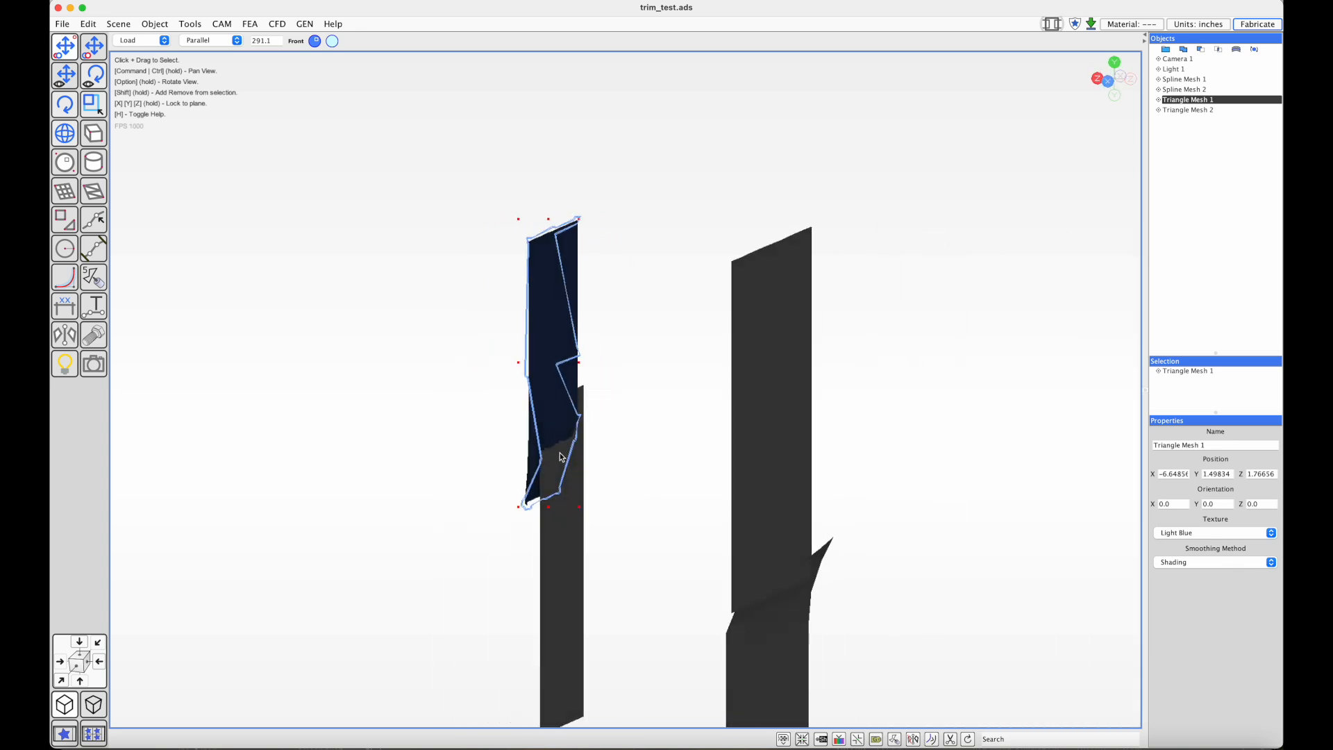
{"action": "left_click_drag", "start_coordinate": [511, 524], "coordinate": [568, 523], "text": "alt"}
{"action": "left_click_drag", "start_coordinate": [751, 542], "coordinate": [640, 504], "text": "super"}
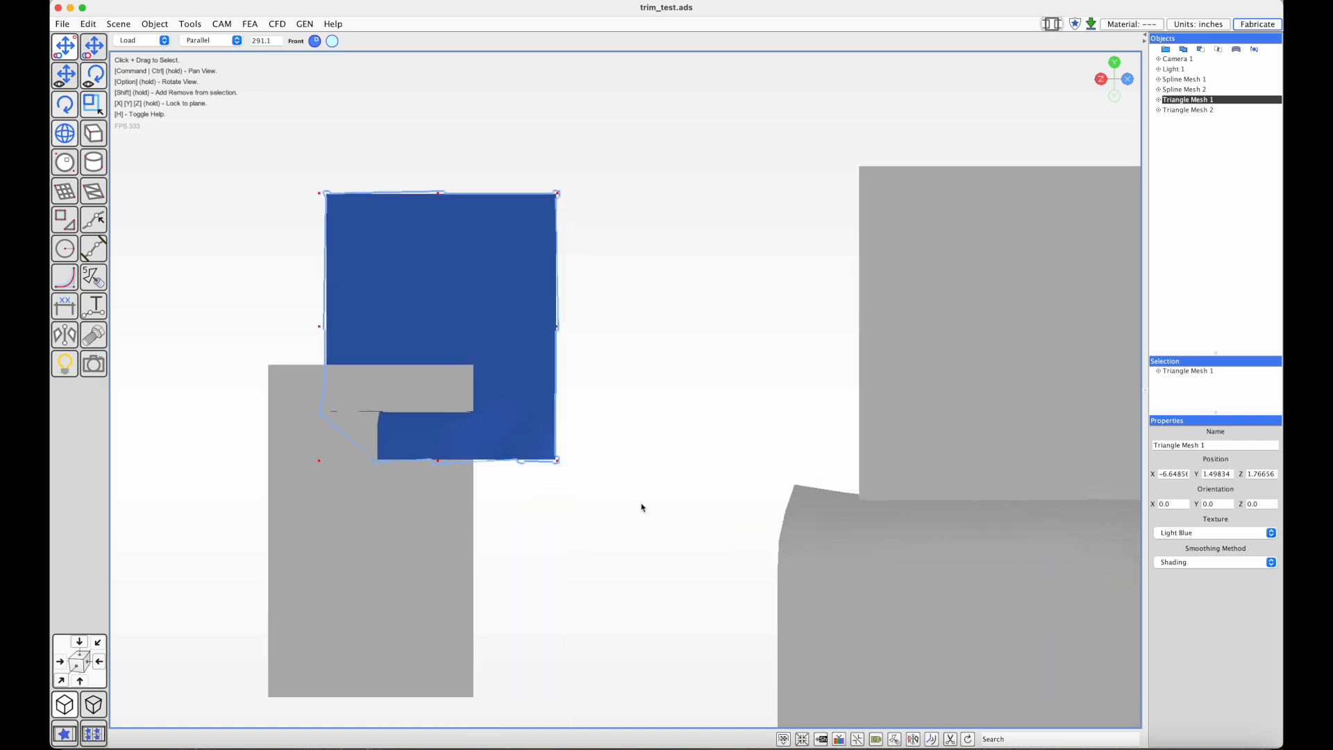
{"action": "scroll", "coordinate": [640, 505], "scroll_direction": "down", "scroll_amount": 5}
{"action": "left_click", "coordinate": [644, 290]}
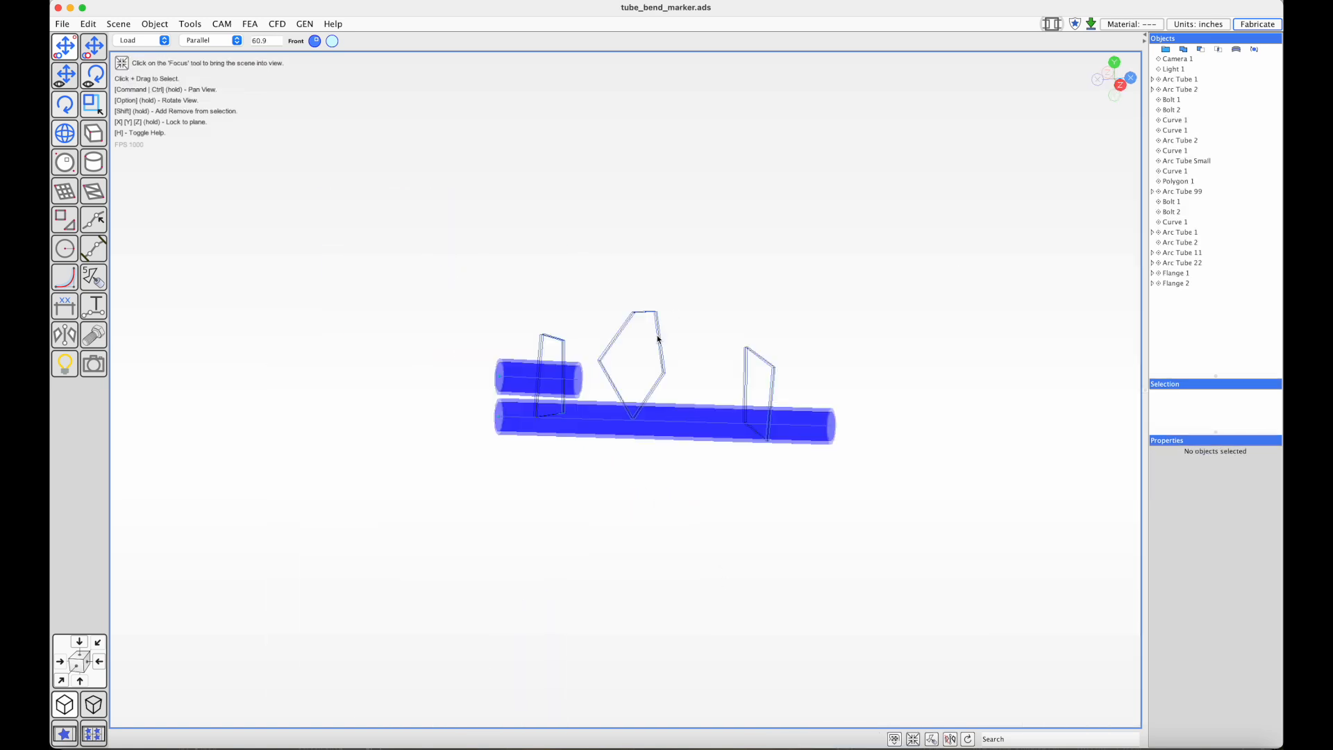
Trim the five-sided plate where its lower corner cuts into the long tube in tube_bend_marker.ads
{"action": "left_click", "coordinate": [658, 339]}
{"action": "scroll", "coordinate": [726, 265], "scroll_direction": "up", "scroll_amount": 5}
{"action": "left_click_drag", "start_coordinate": [726, 264], "coordinate": [675, 350], "text": "alt"}
{"action": "scroll", "coordinate": [718, 265], "scroll_direction": "up", "scroll_amount": 4}
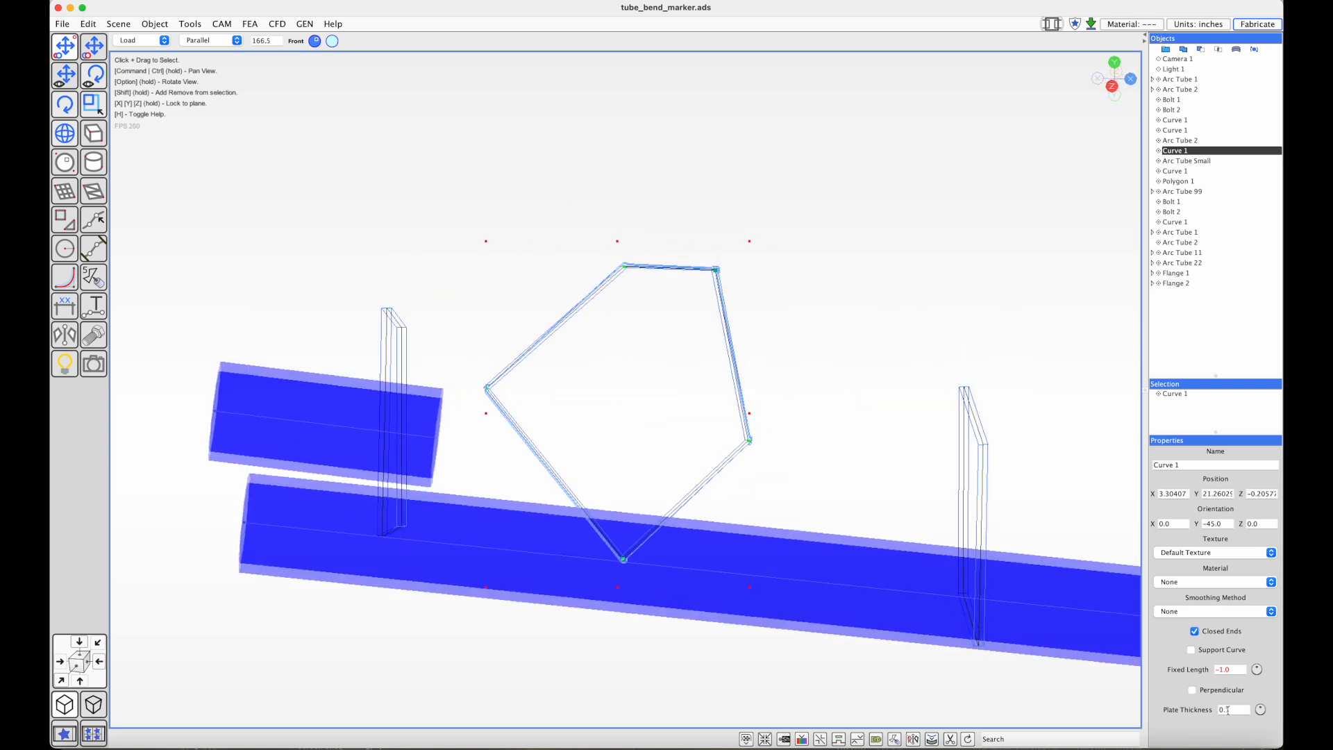
{"action": "left_click_drag", "start_coordinate": [693, 486], "coordinate": [714, 504], "text": "alt"}
{"action": "left_click", "coordinate": [944, 740]}
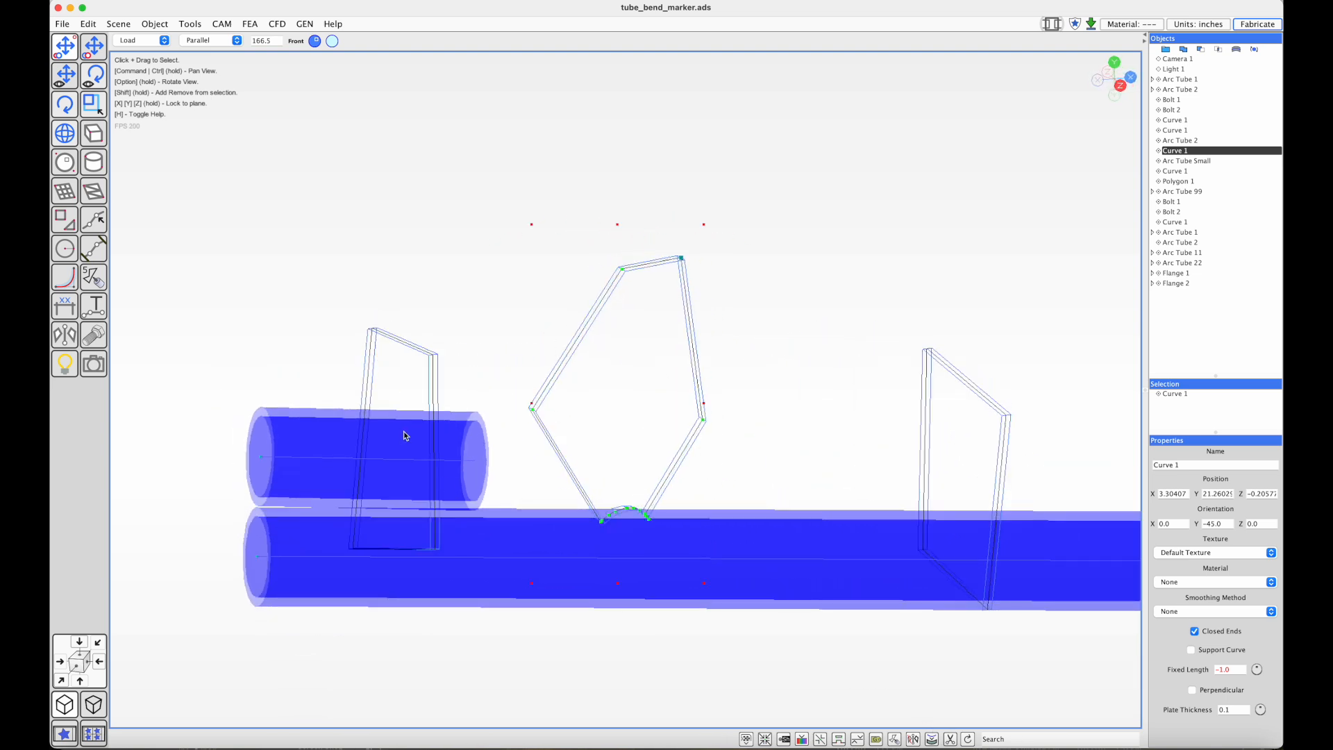
Trim the four-sided plate that crosses the short and long tubes to fit around both of them
{"action": "left_click", "coordinate": [419, 362]}
{"action": "left_click_drag", "start_coordinate": [590, 425], "coordinate": [526, 421], "text": "alt"}
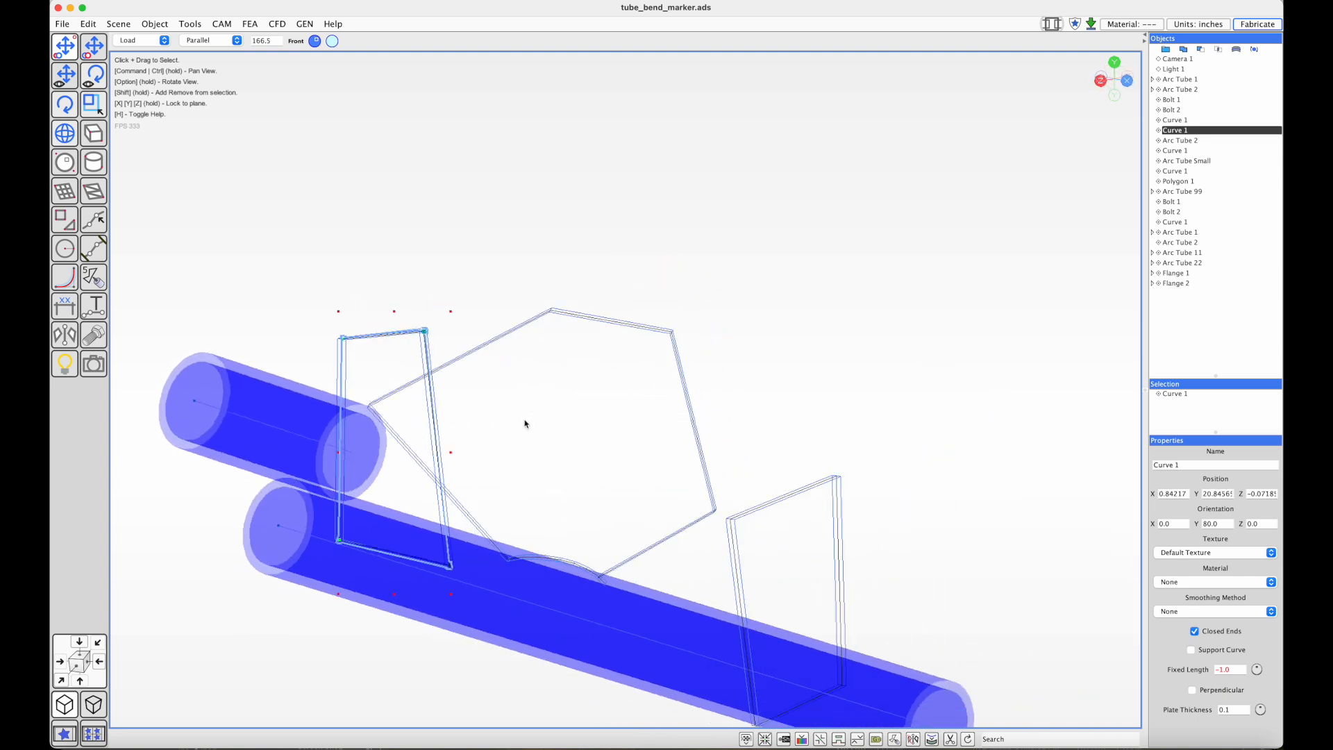
{"action": "left_click", "coordinate": [949, 740]}
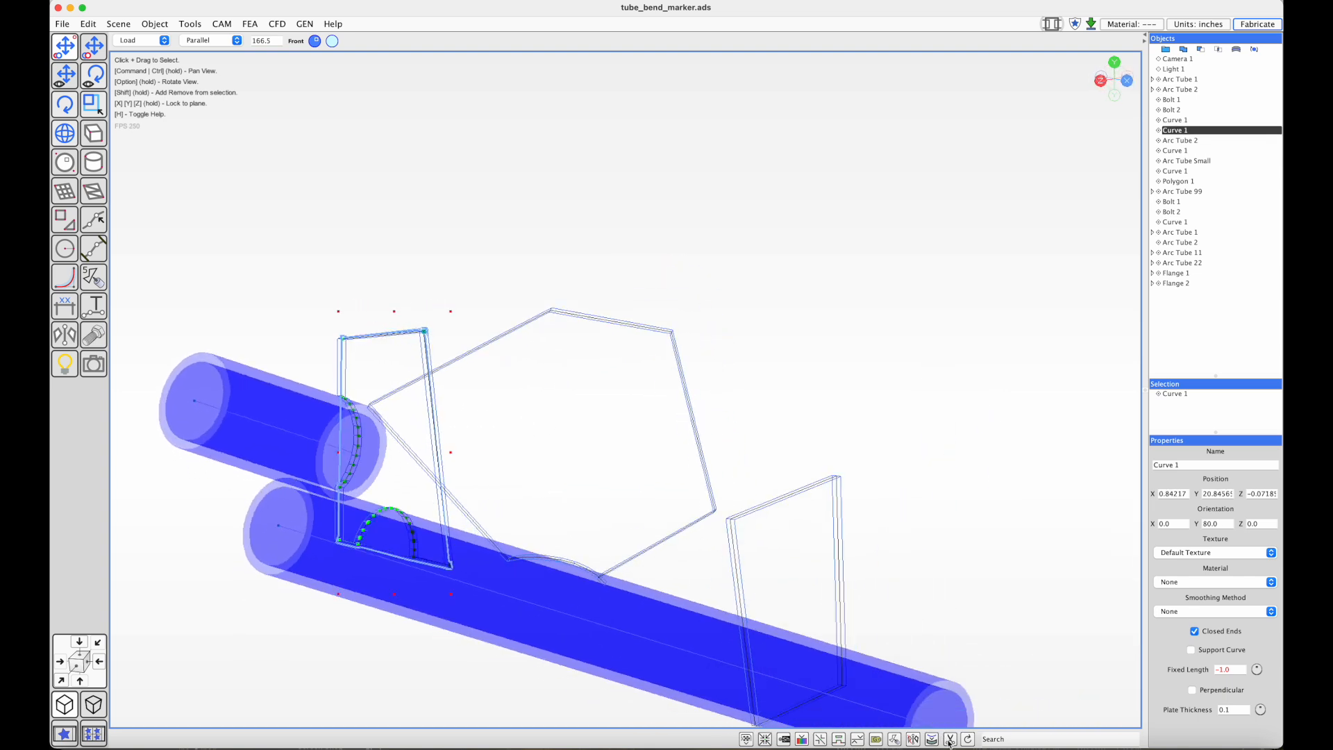
Trim the four-sided plate near the far end of the long tube to the tube's outline and inspect the cut
{"action": "left_click", "coordinate": [799, 496]}
{"action": "left_click_drag", "start_coordinate": [799, 496], "coordinate": [824, 438], "text": "ctrl"}
{"action": "left_click", "coordinate": [949, 739]}
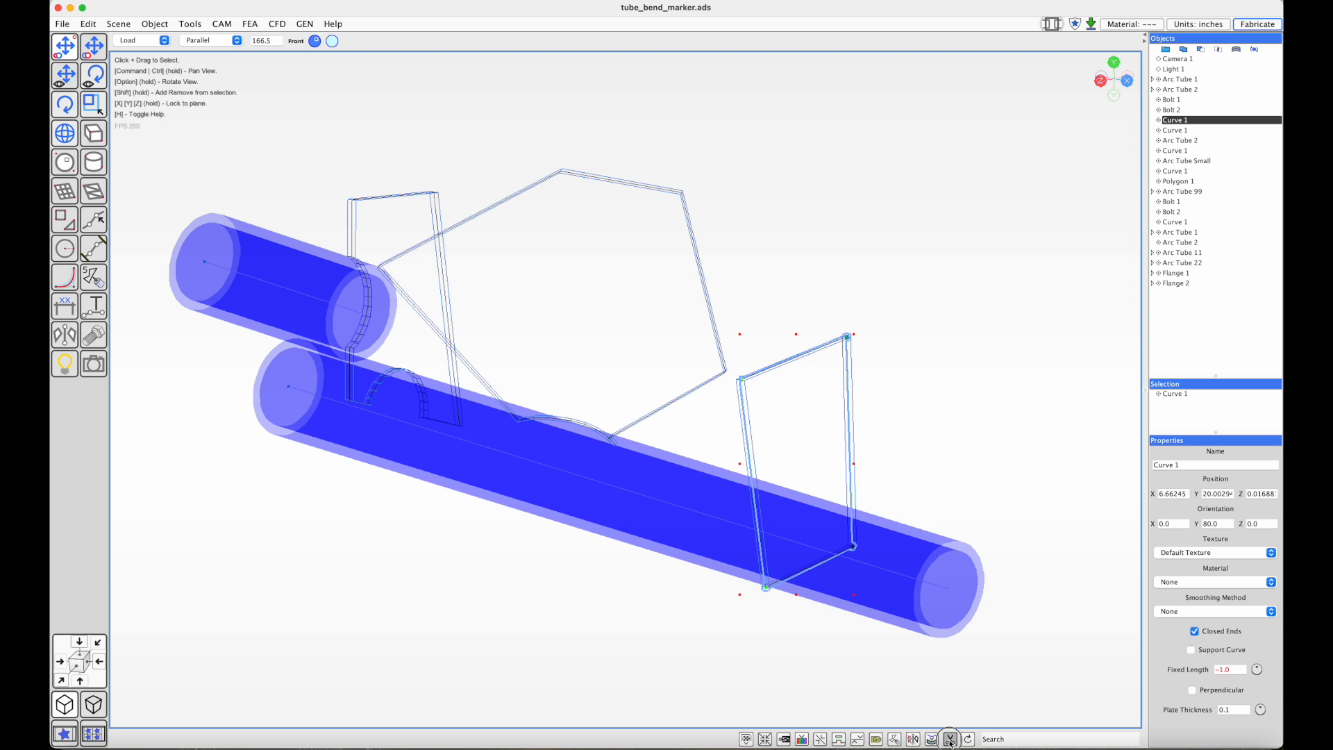
{"action": "left_click", "coordinate": [897, 416]}
{"action": "left_click", "coordinate": [847, 396]}
{"action": "mouse_move", "coordinate": [951, 394]}
{"action": "left_mouse_down", "text": "alt"}
{"action": "mouse_move", "coordinate": [917, 388]}
{"action": "mouse_move", "coordinate": [933, 388]}
{"action": "left_mouse_up", "text": "alt"}
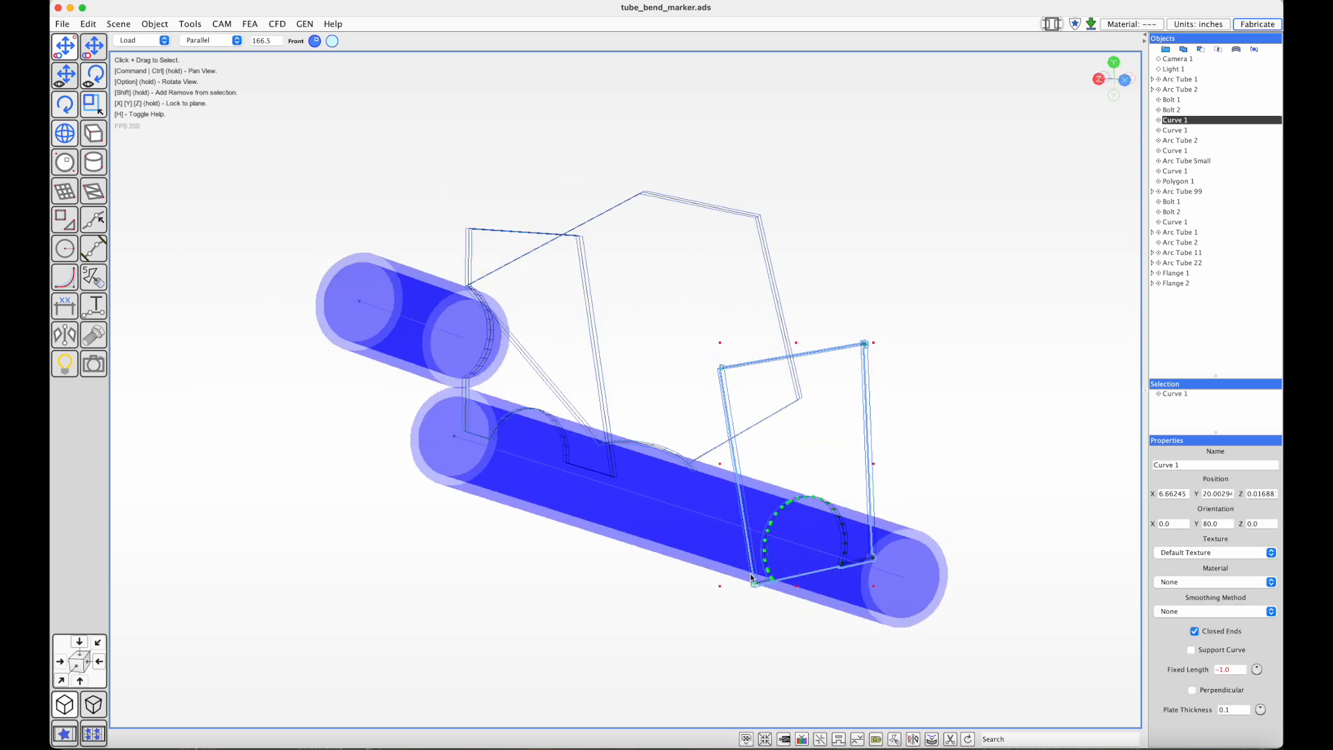
{"action": "left_click_drag", "start_coordinate": [628, 413], "coordinate": [629, 343], "text": "alt"}
{"action": "left_click", "coordinate": [788, 343]}
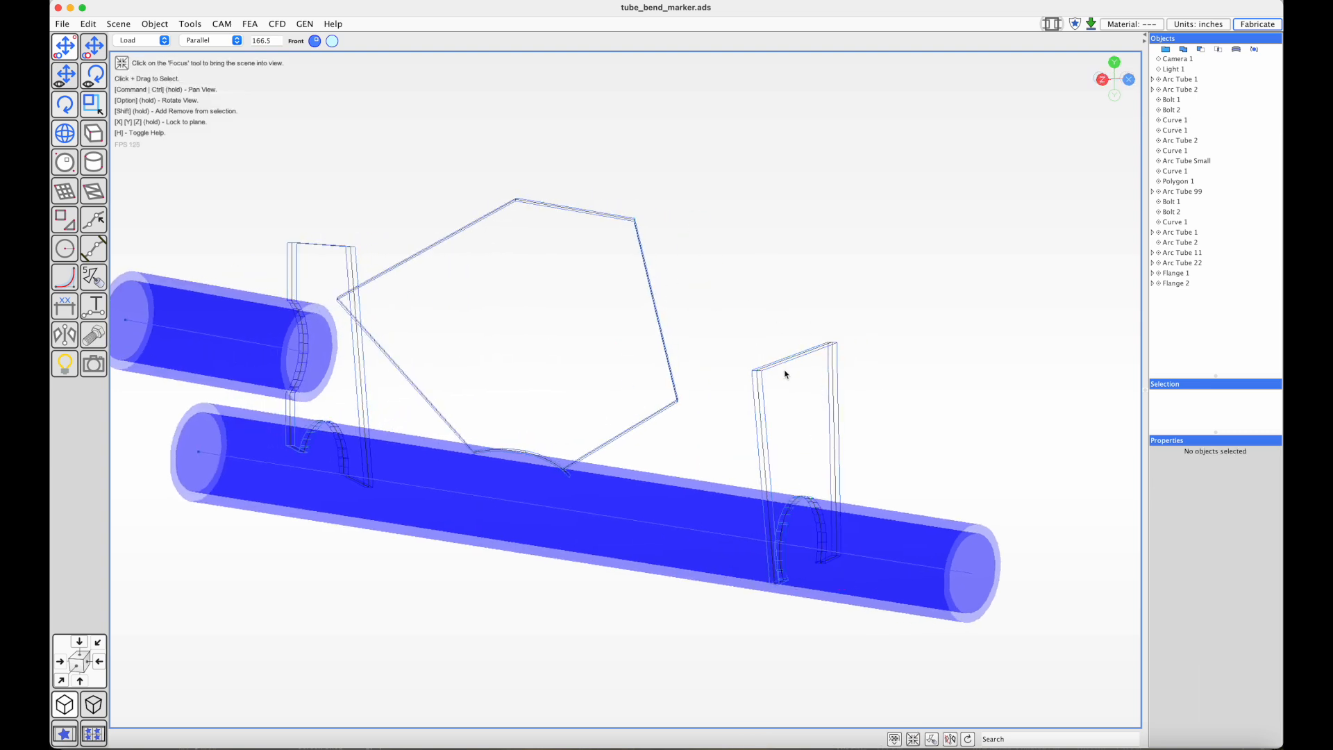
Switch to the CAM layout view and move the trimmed end plate up and clear of the long tube
{"action": "left_click", "coordinate": [780, 361]}
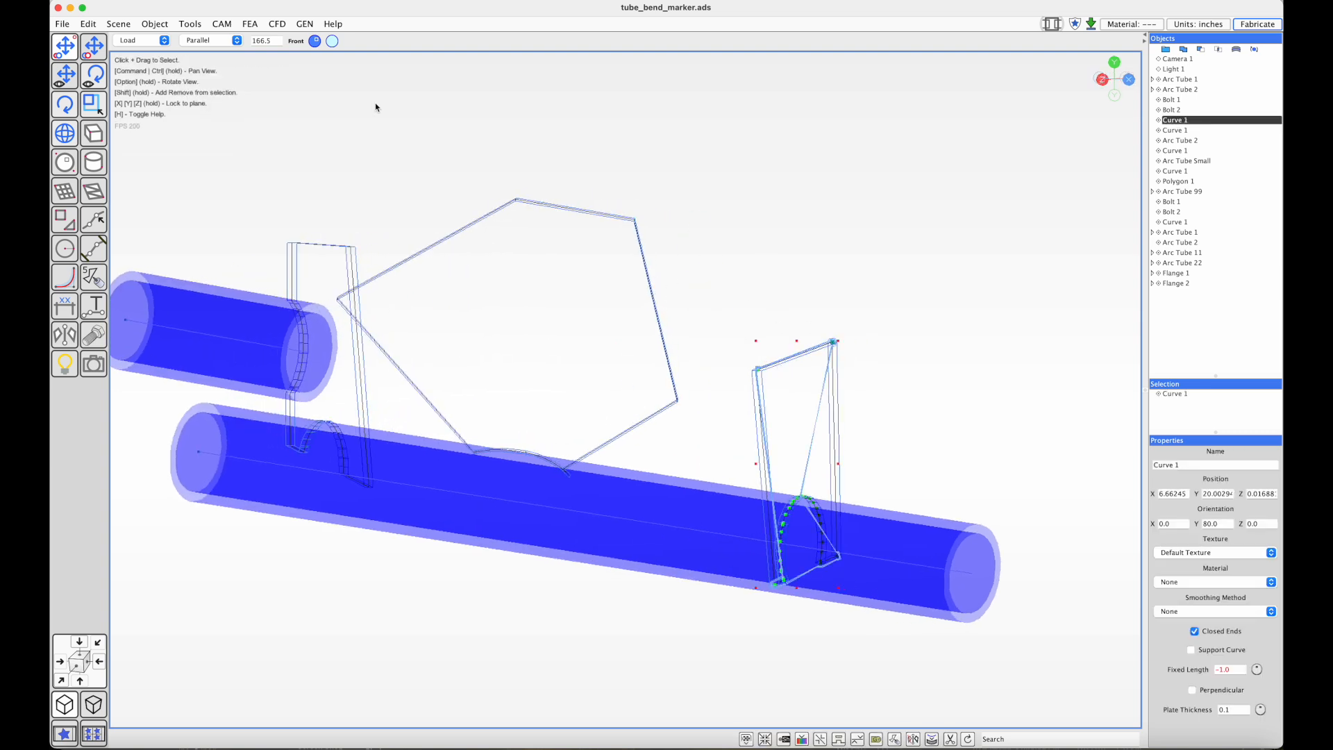
{"action": "left_click", "coordinate": [221, 24]}
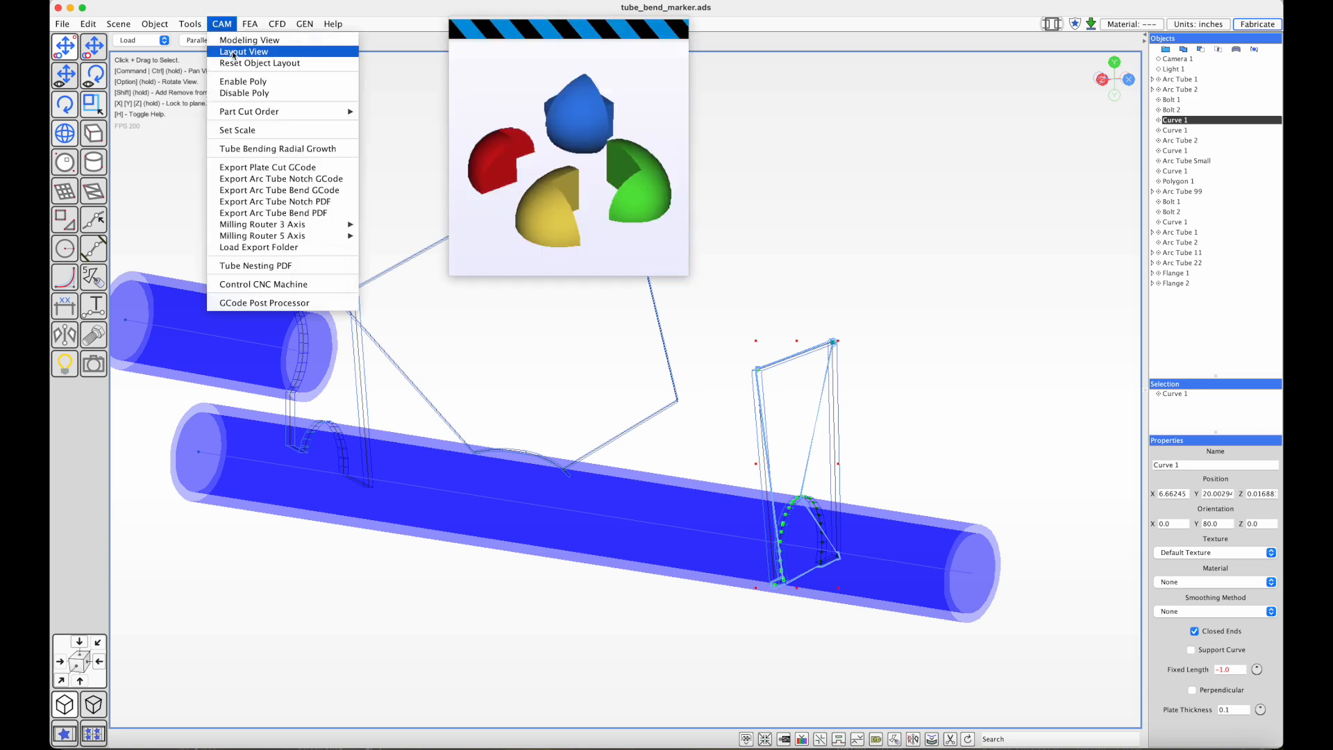
{"action": "left_click", "coordinate": [233, 53]}
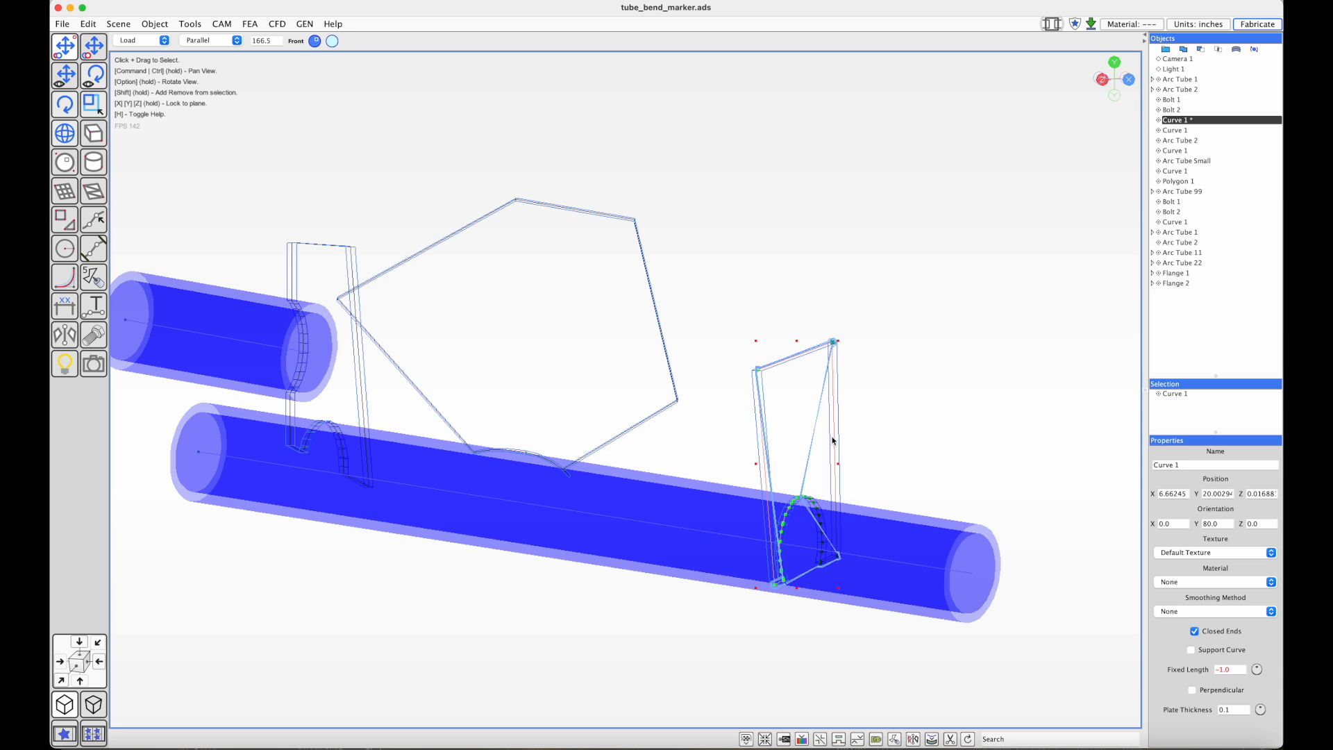
{"action": "left_click_drag", "start_coordinate": [833, 439], "coordinate": [951, 234]}
{"action": "left_click_drag", "start_coordinate": [787, 281], "coordinate": [698, 350], "text": "alt"}
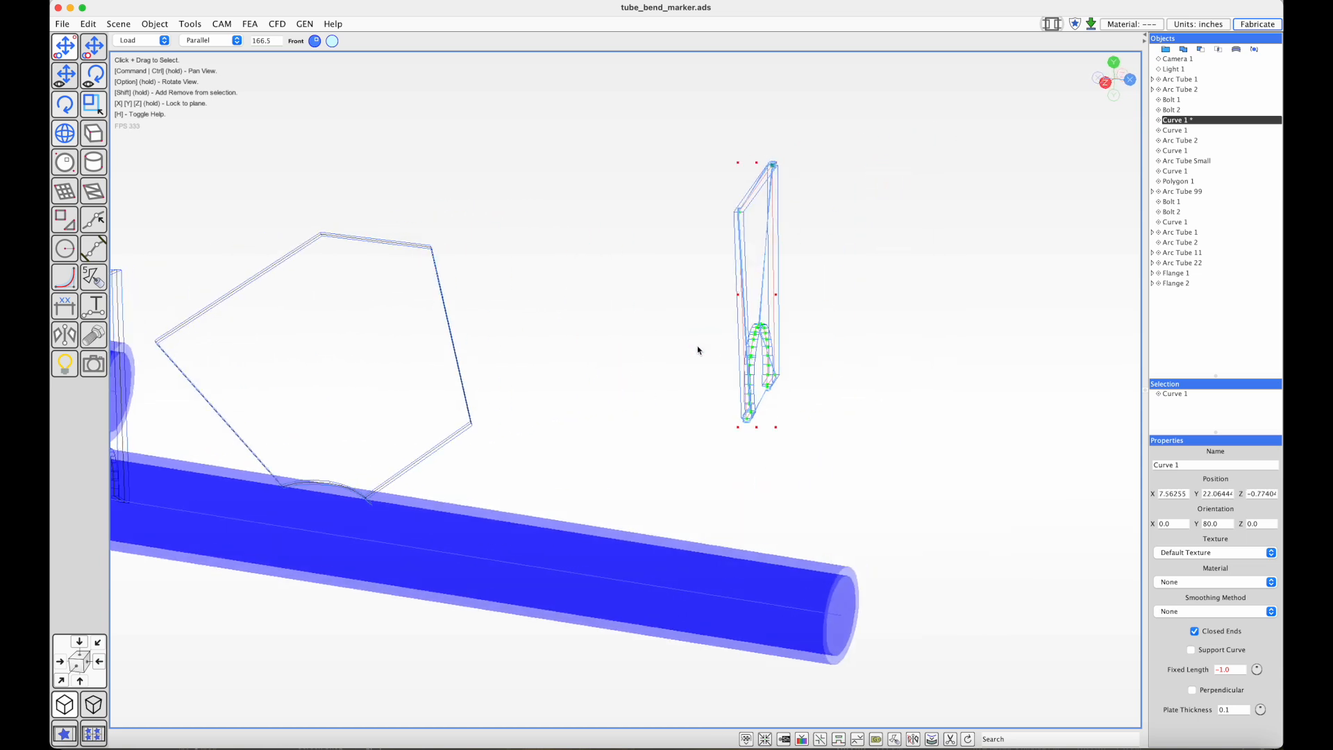
Lay the end plate flat in the layout and return to the modeling view to see it on the tube
{"action": "left_click", "coordinate": [858, 739]}
{"action": "mouse_move", "coordinate": [692, 328]}
{"action": "left_mouse_down", "text": "alt"}
{"action": "mouse_move", "coordinate": [702, 351]}
{"action": "mouse_move", "coordinate": [691, 312]}
{"action": "mouse_move", "coordinate": [708, 339]}
{"action": "left_mouse_up", "text": "alt"}
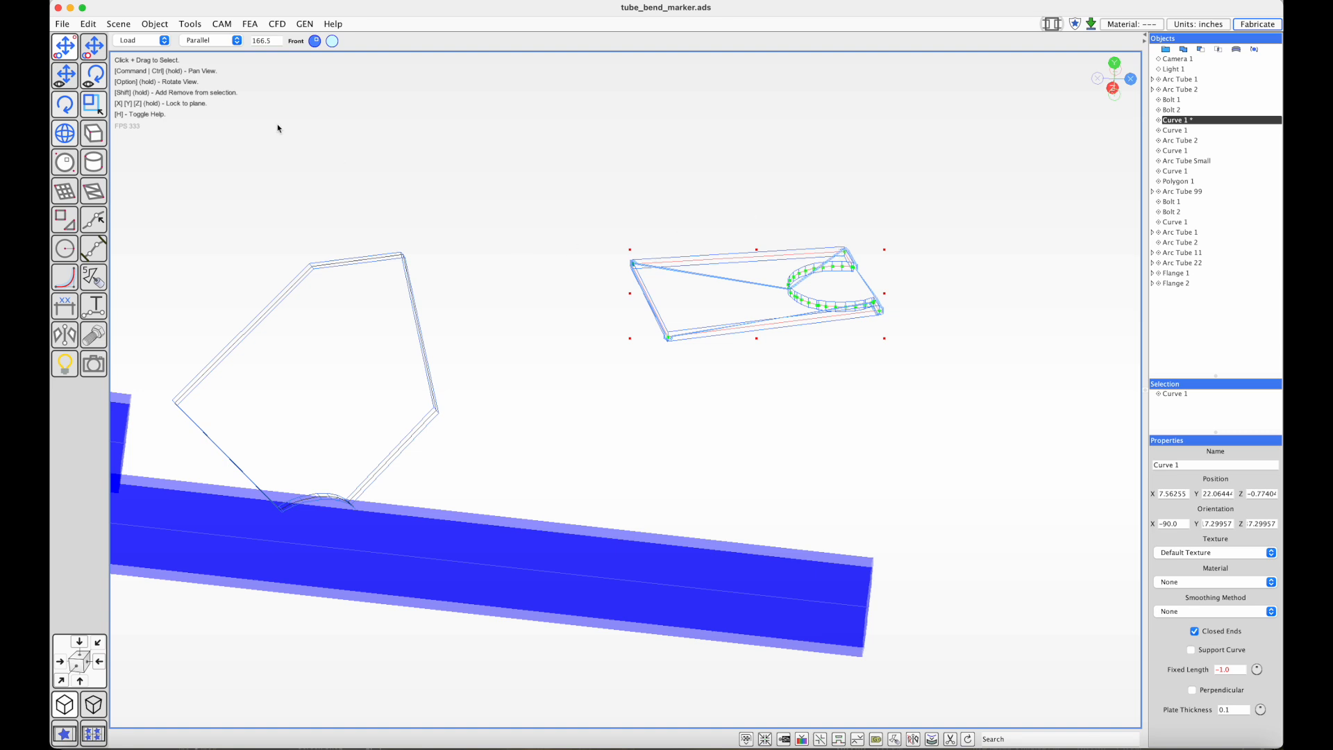
{"action": "left_click", "coordinate": [221, 23]}
{"action": "left_click", "coordinate": [237, 41]}
{"action": "left_click_drag", "start_coordinate": [570, 451], "coordinate": [545, 446], "text": "alt"}
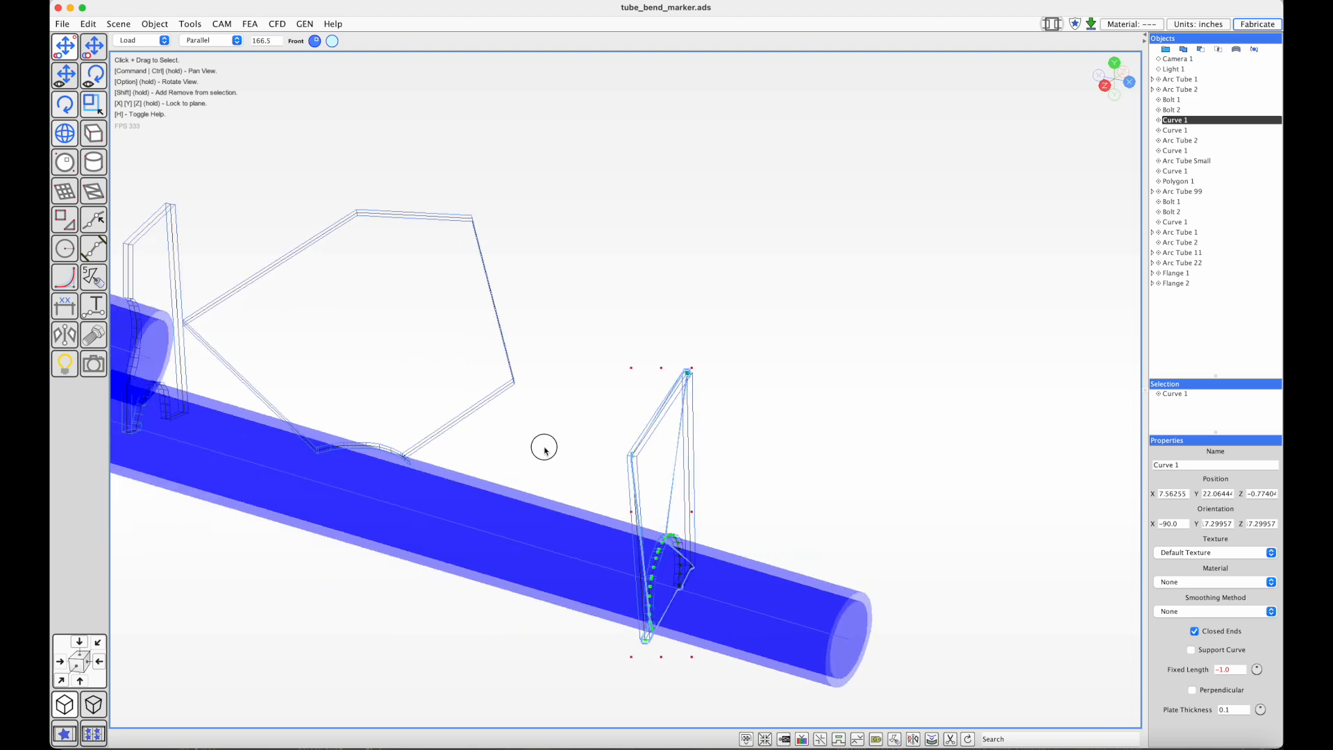
{"action": "left_click_drag", "start_coordinate": [597, 500], "coordinate": [479, 306], "text": "alt"}
Export the plate cut GCode for the end plate with Plasma Cutter, 0.0354331 in kerf width and 0.125 in material thickness
{"action": "left_click", "coordinate": [221, 24]}
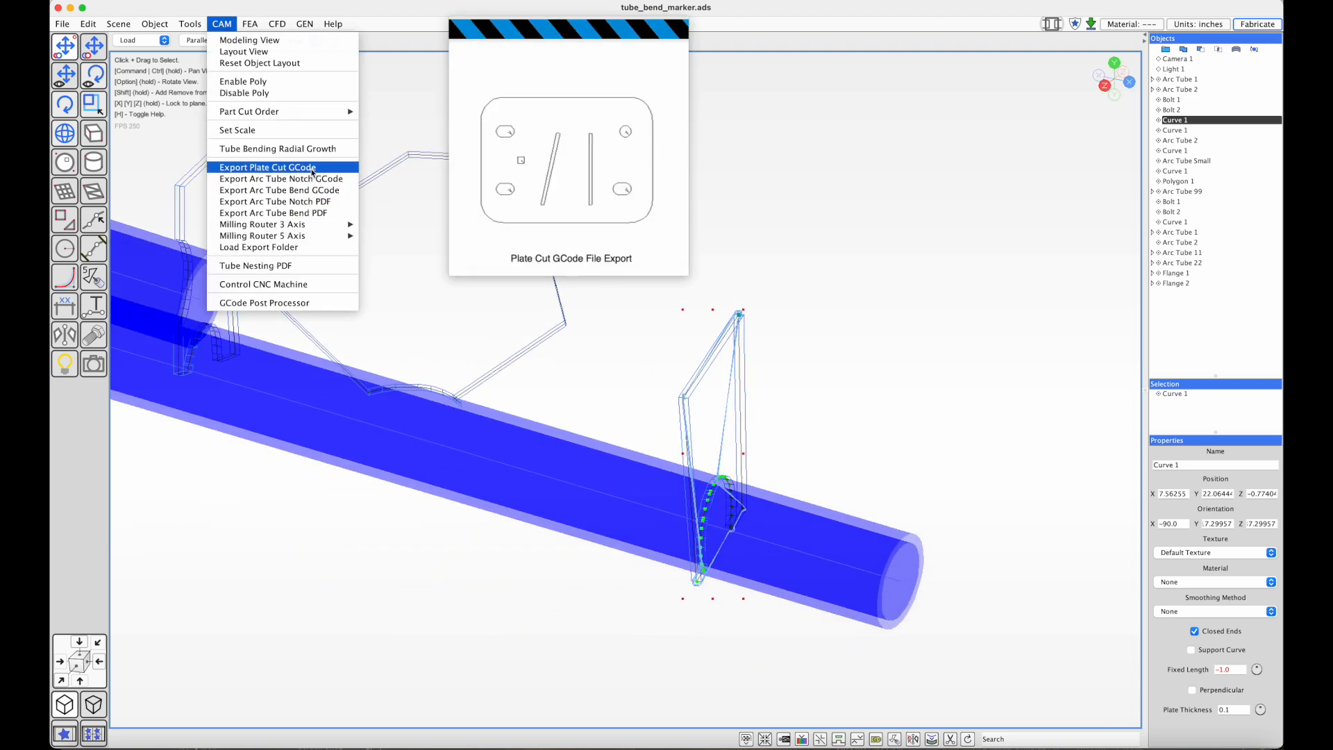
{"action": "left_click", "coordinate": [222, 24]}
{"action": "left_click", "coordinate": [222, 23]}
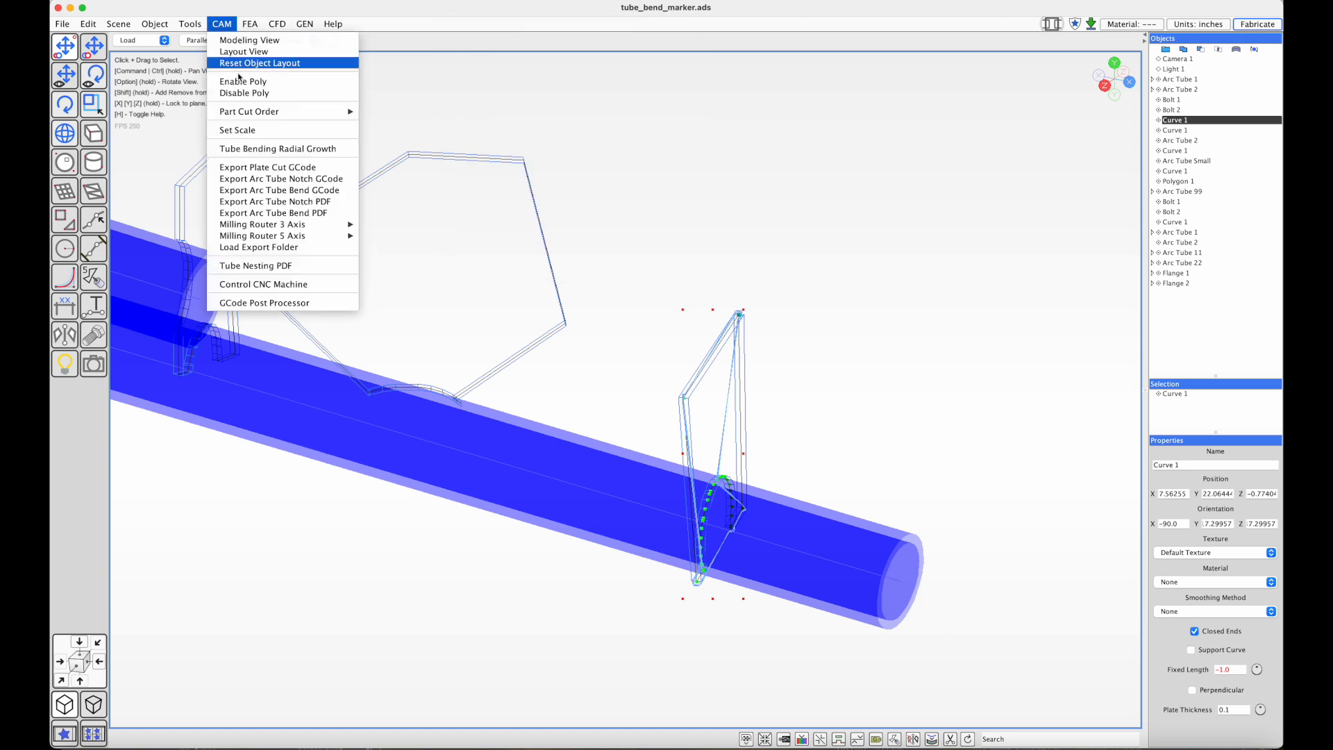
{"action": "left_click", "coordinate": [273, 171]}
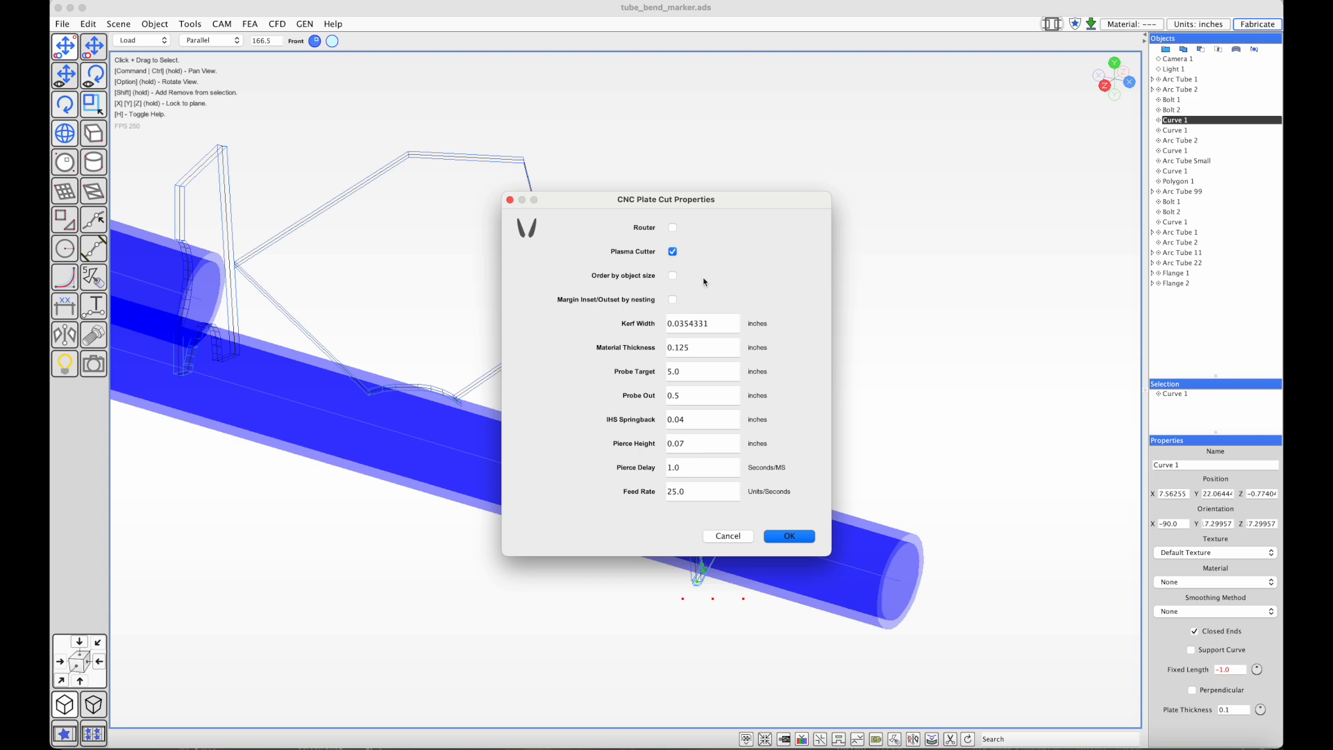
{"action": "left_click", "coordinate": [792, 536]}
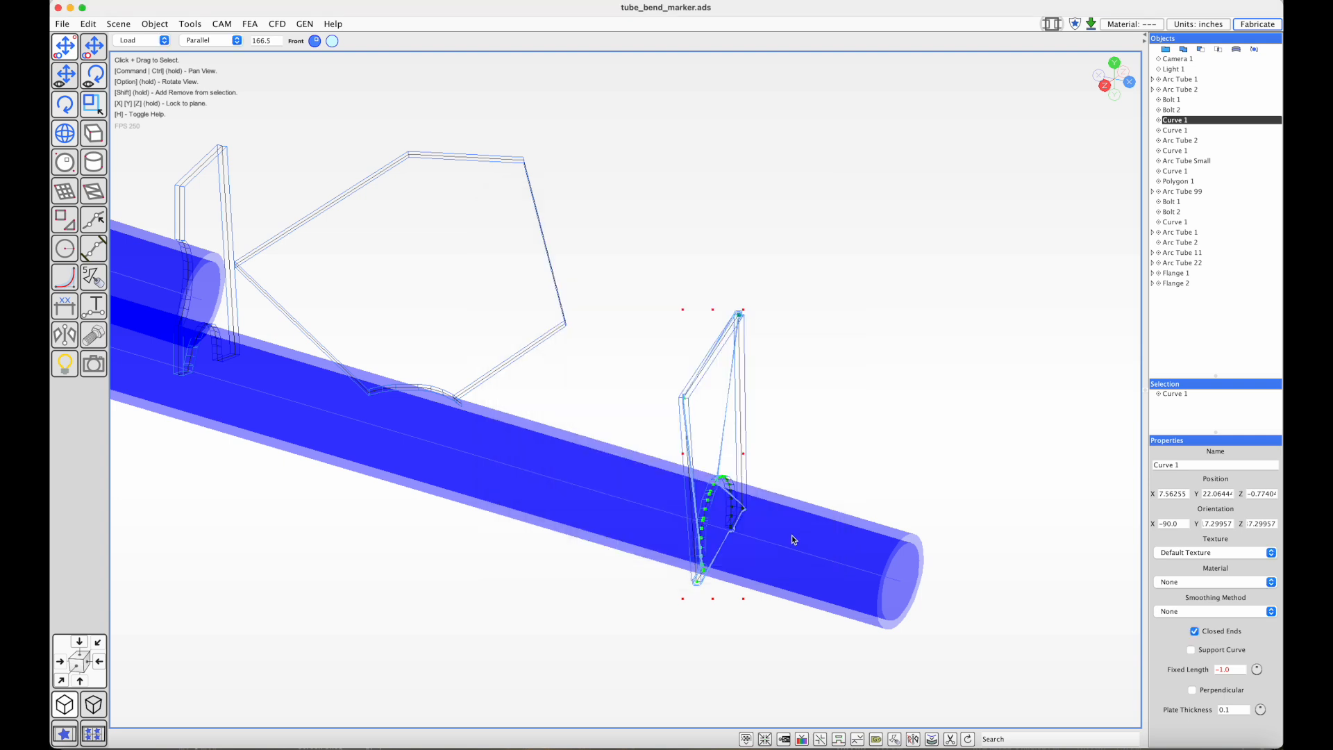
Look through the exported GCode files in the tube_bend_marker folder in Finder, and return to the scene with the selection cleared
{"action": "left_click", "coordinate": [895, 740]}
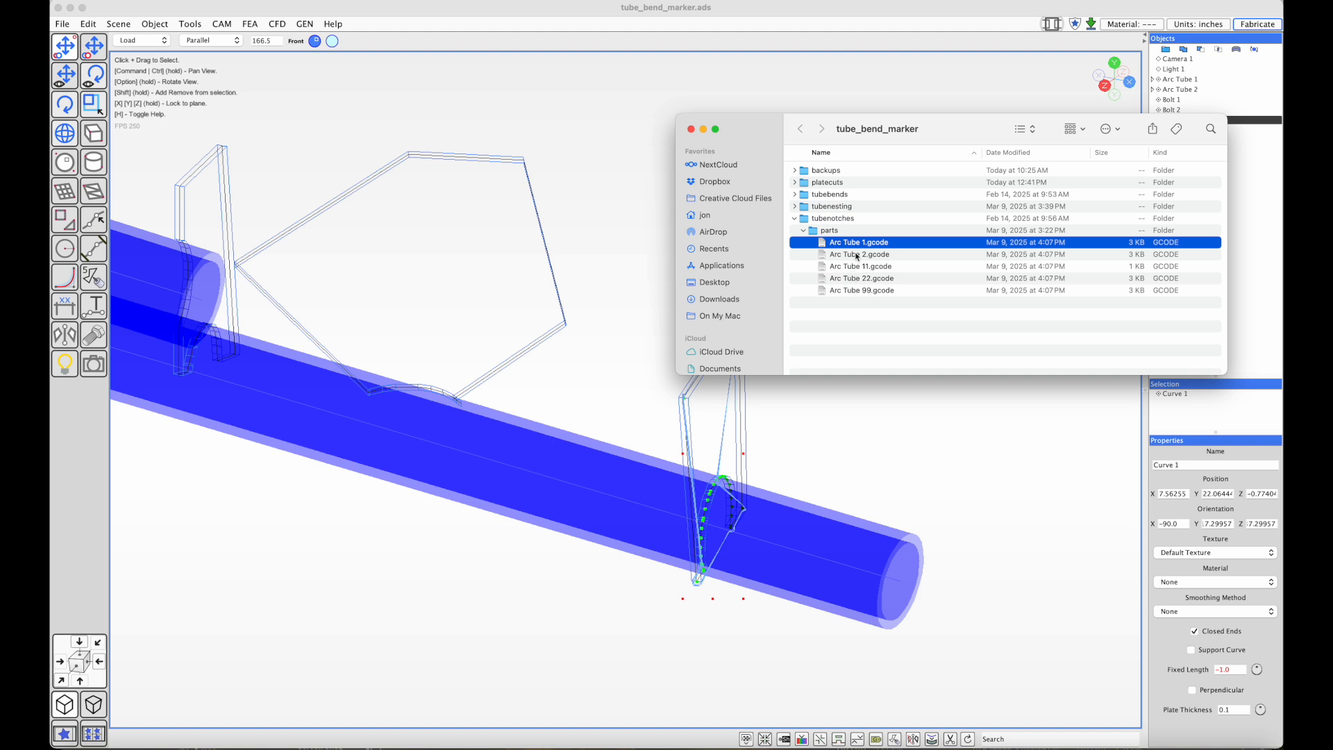
{"action": "left_click_drag", "start_coordinate": [935, 130], "coordinate": [967, 81]}
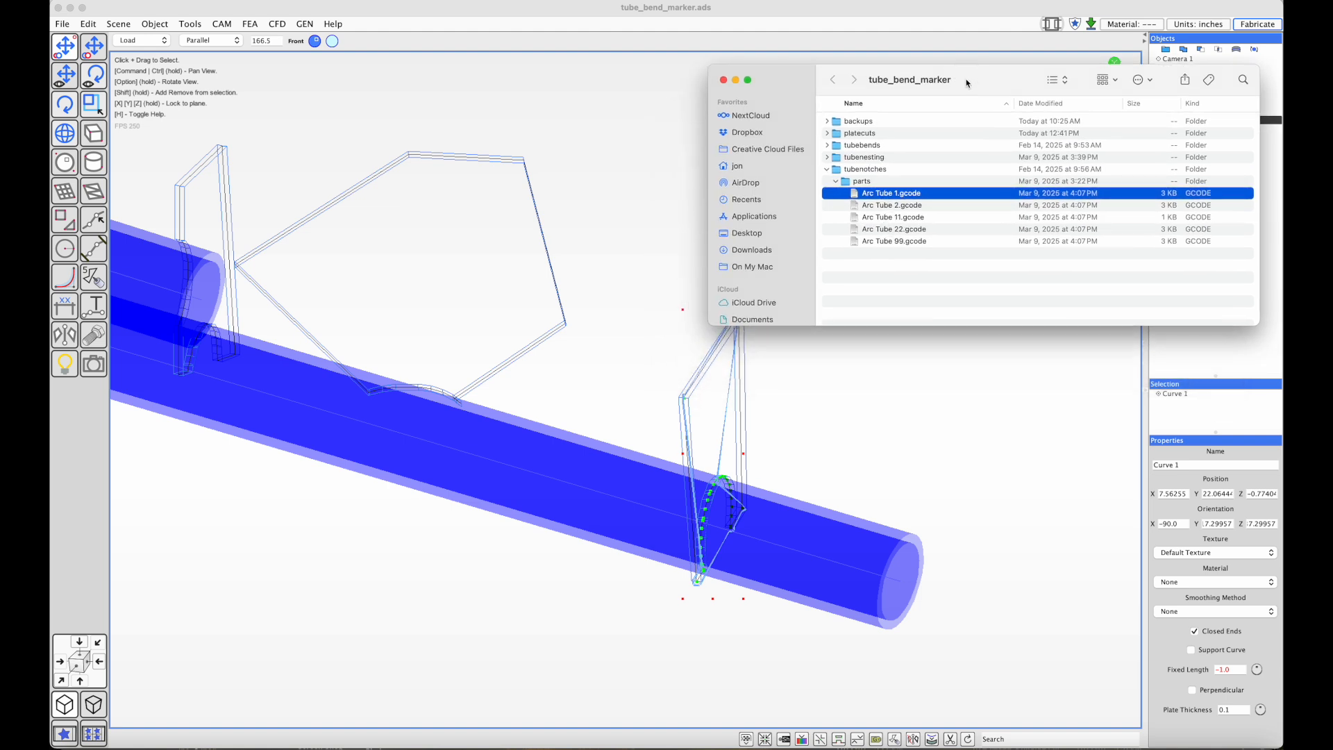
{"action": "left_click", "coordinate": [592, 251]}
{"action": "scroll", "coordinate": [592, 251], "scroll_direction": "down", "scroll_amount": 5}
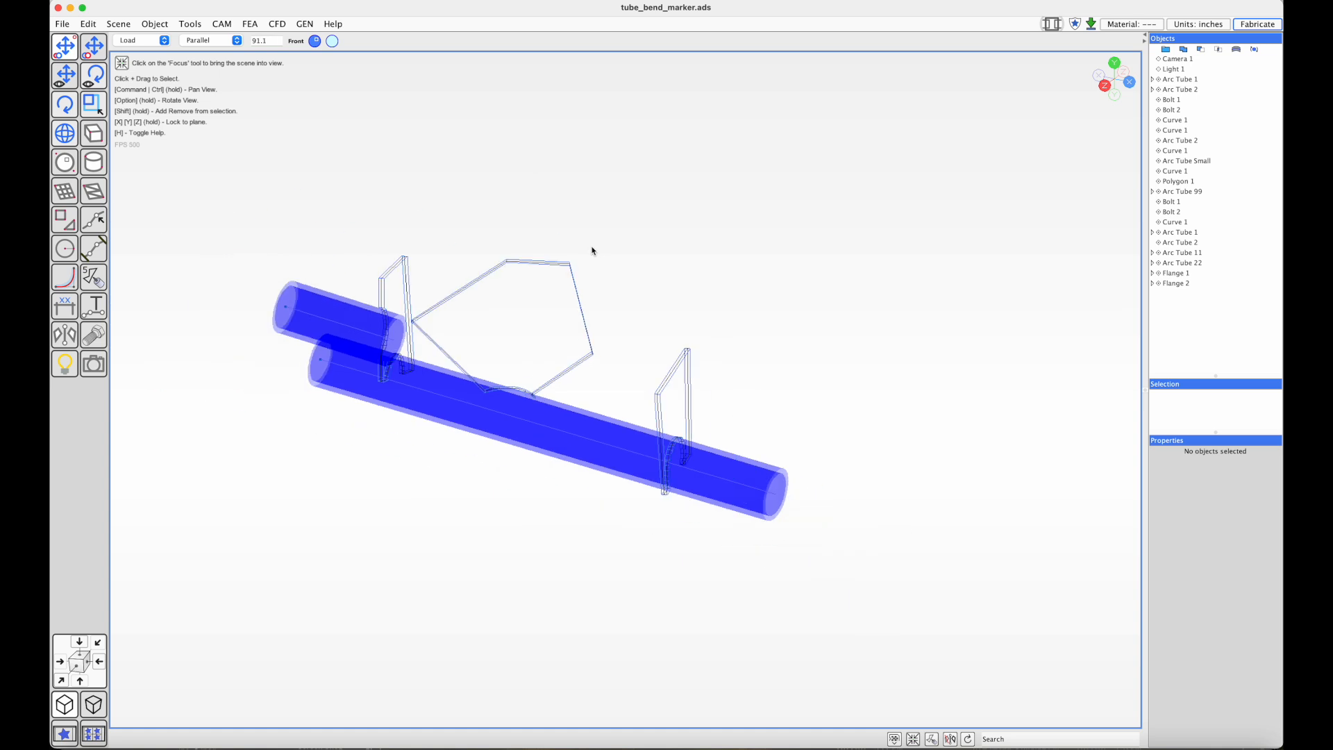